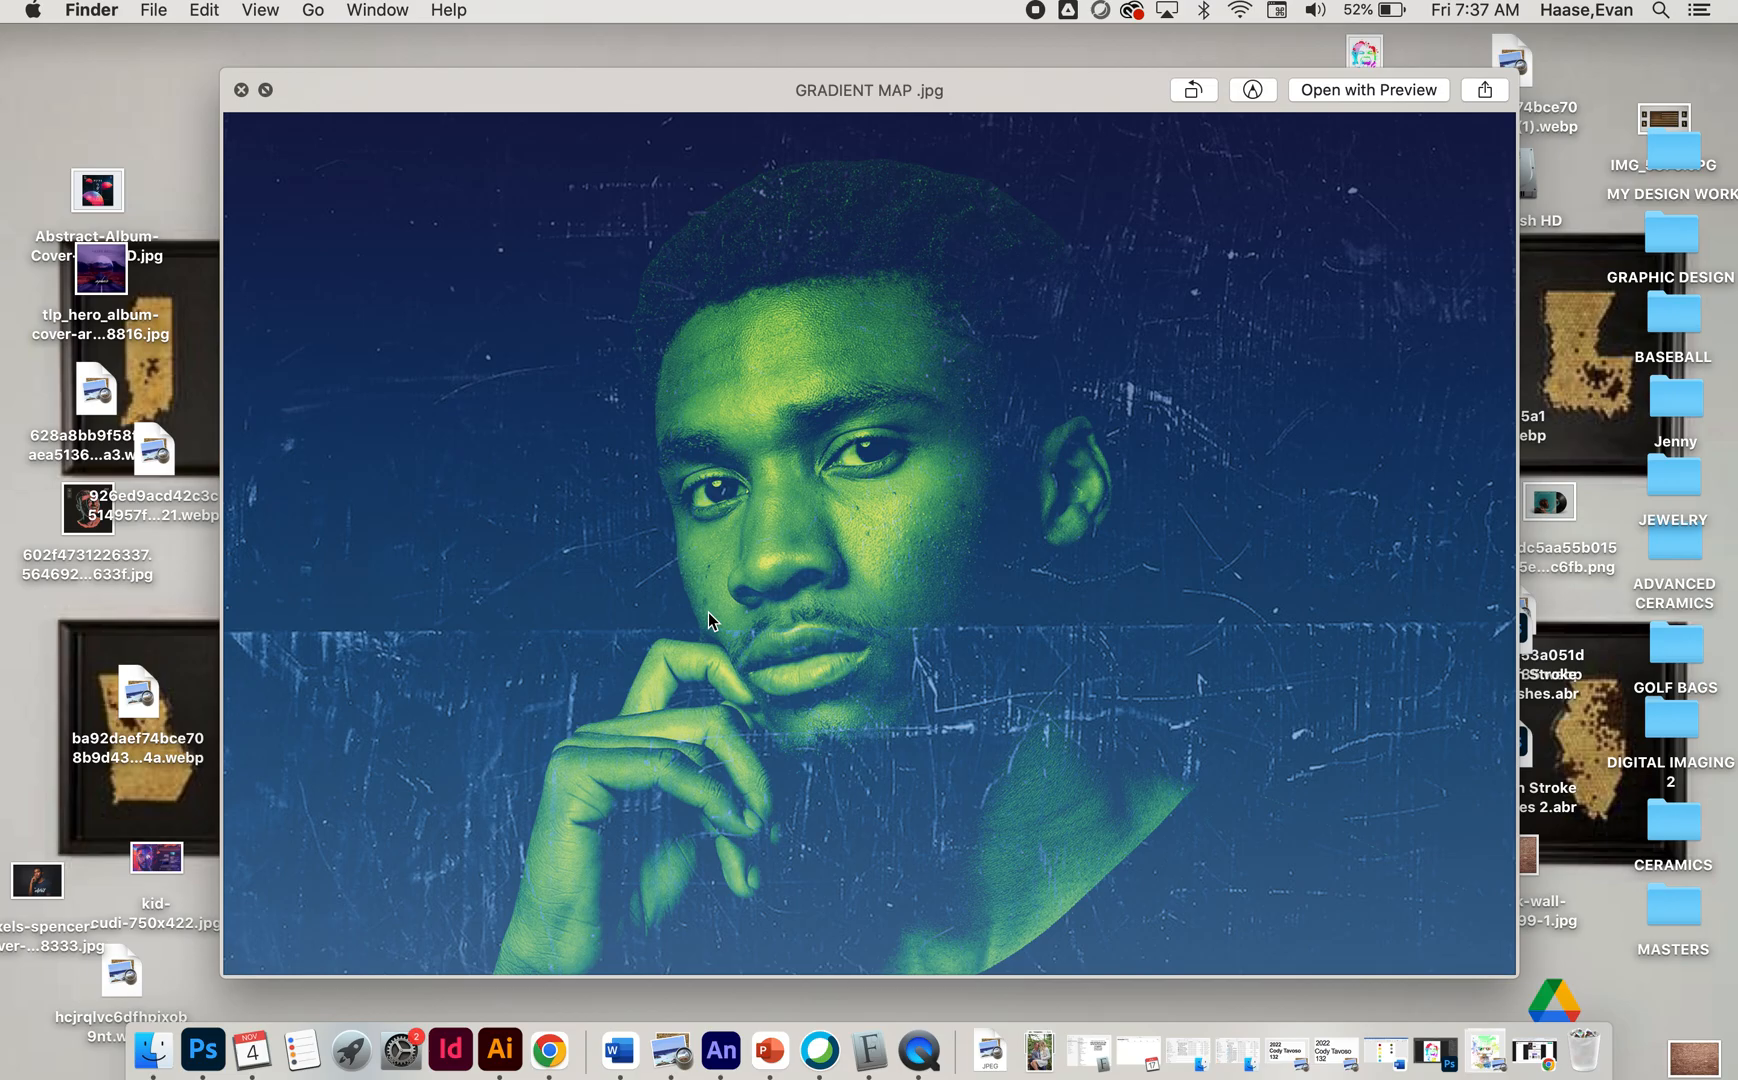
Step: Preview the desktop photo of the man in the Culprit T-shirt and open it in Photoshop
left_click(240, 91)
left_click(32, 893)
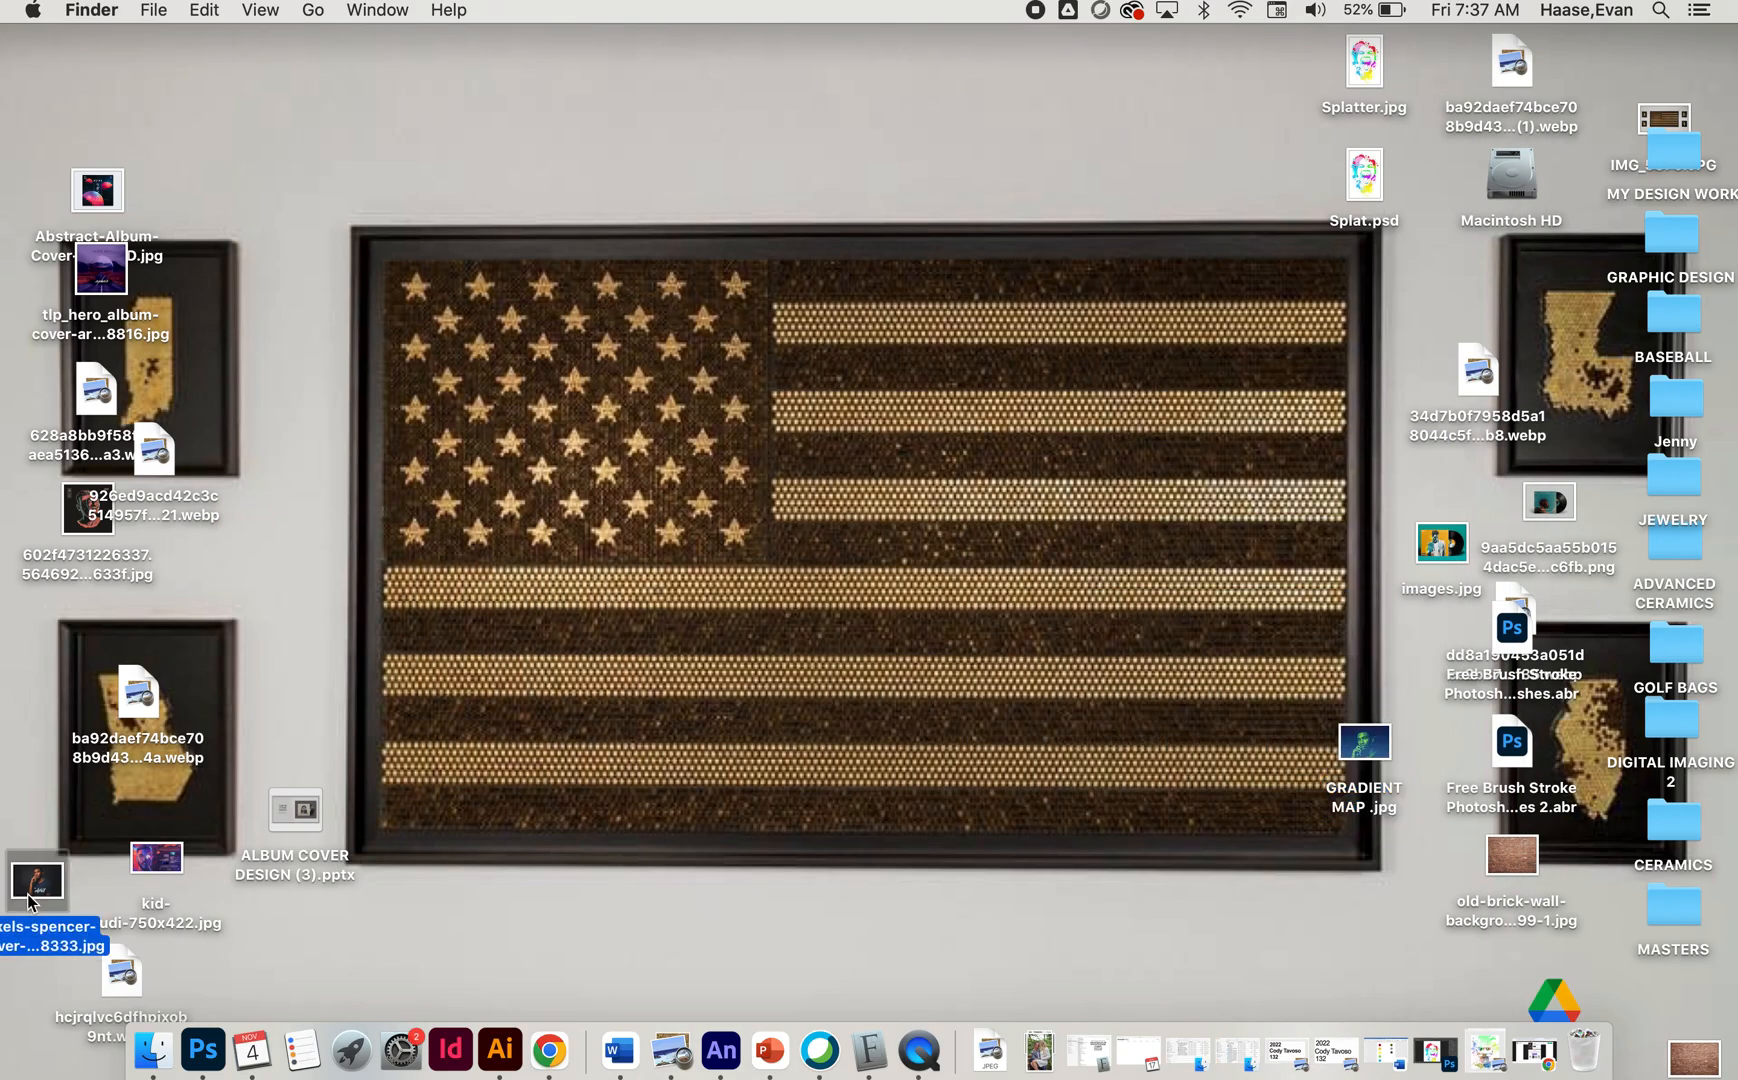
key("space")
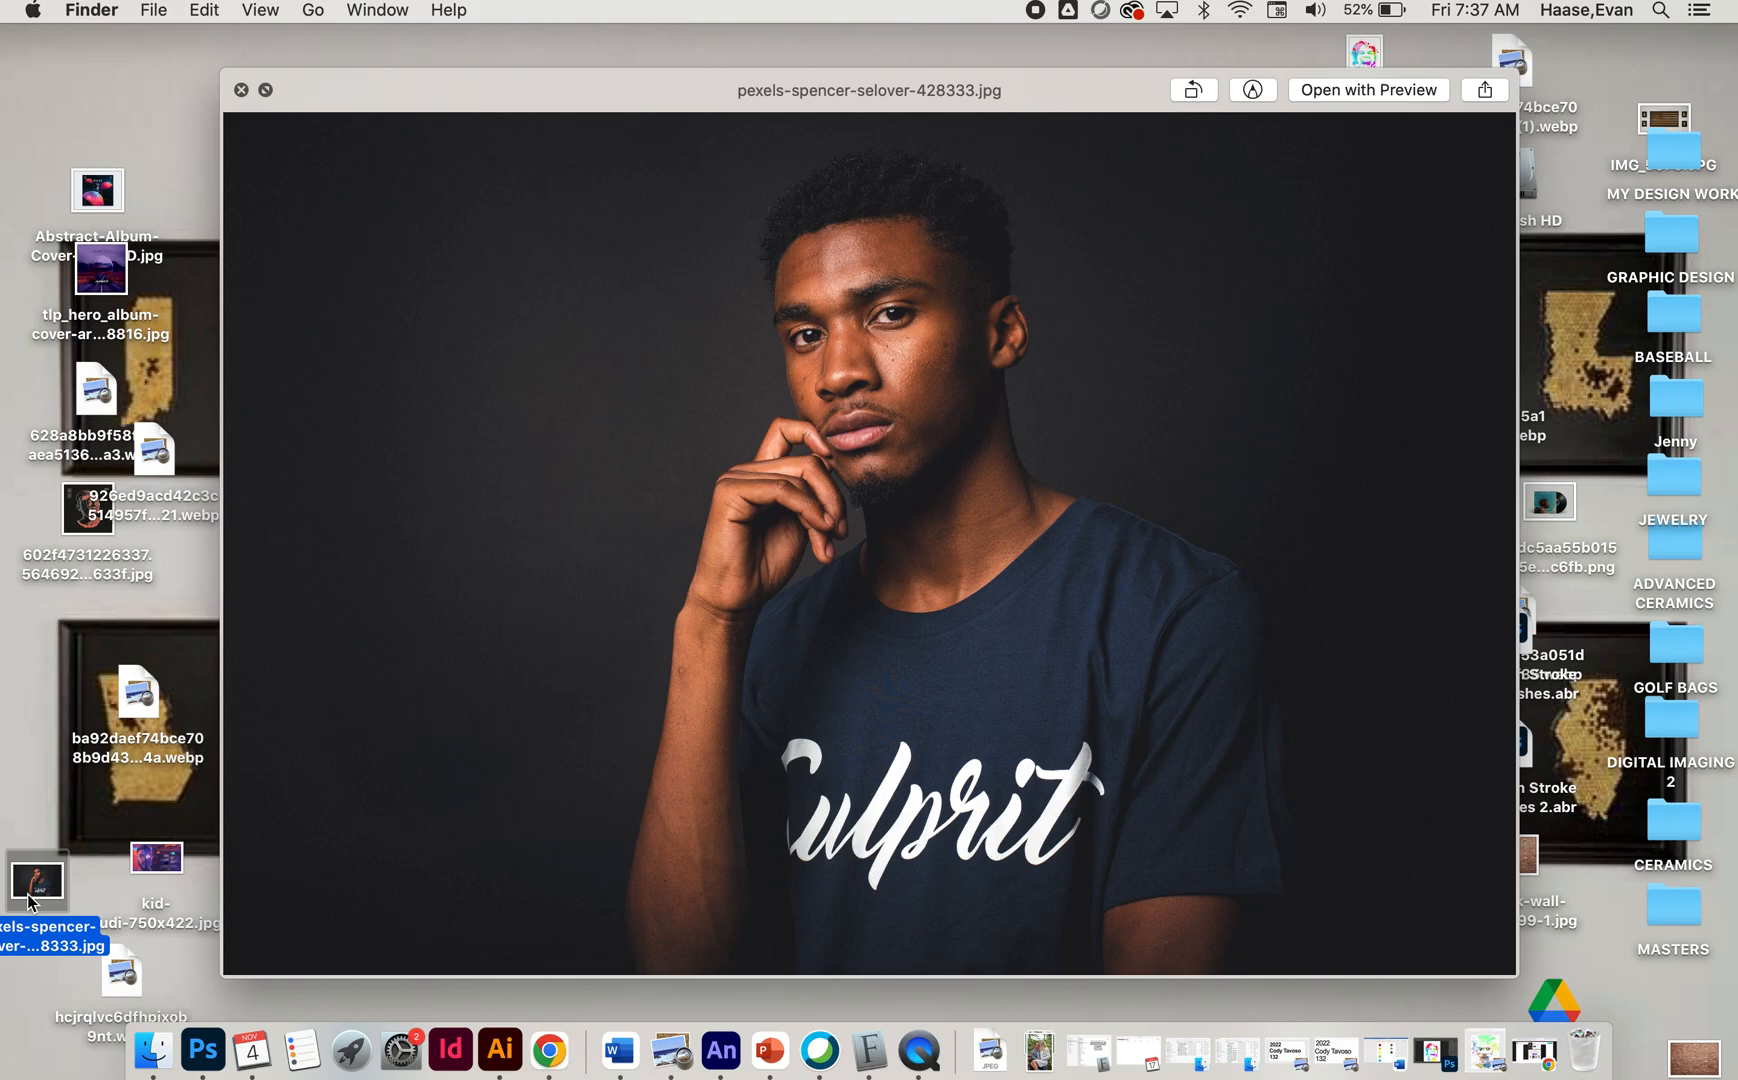
key("space")
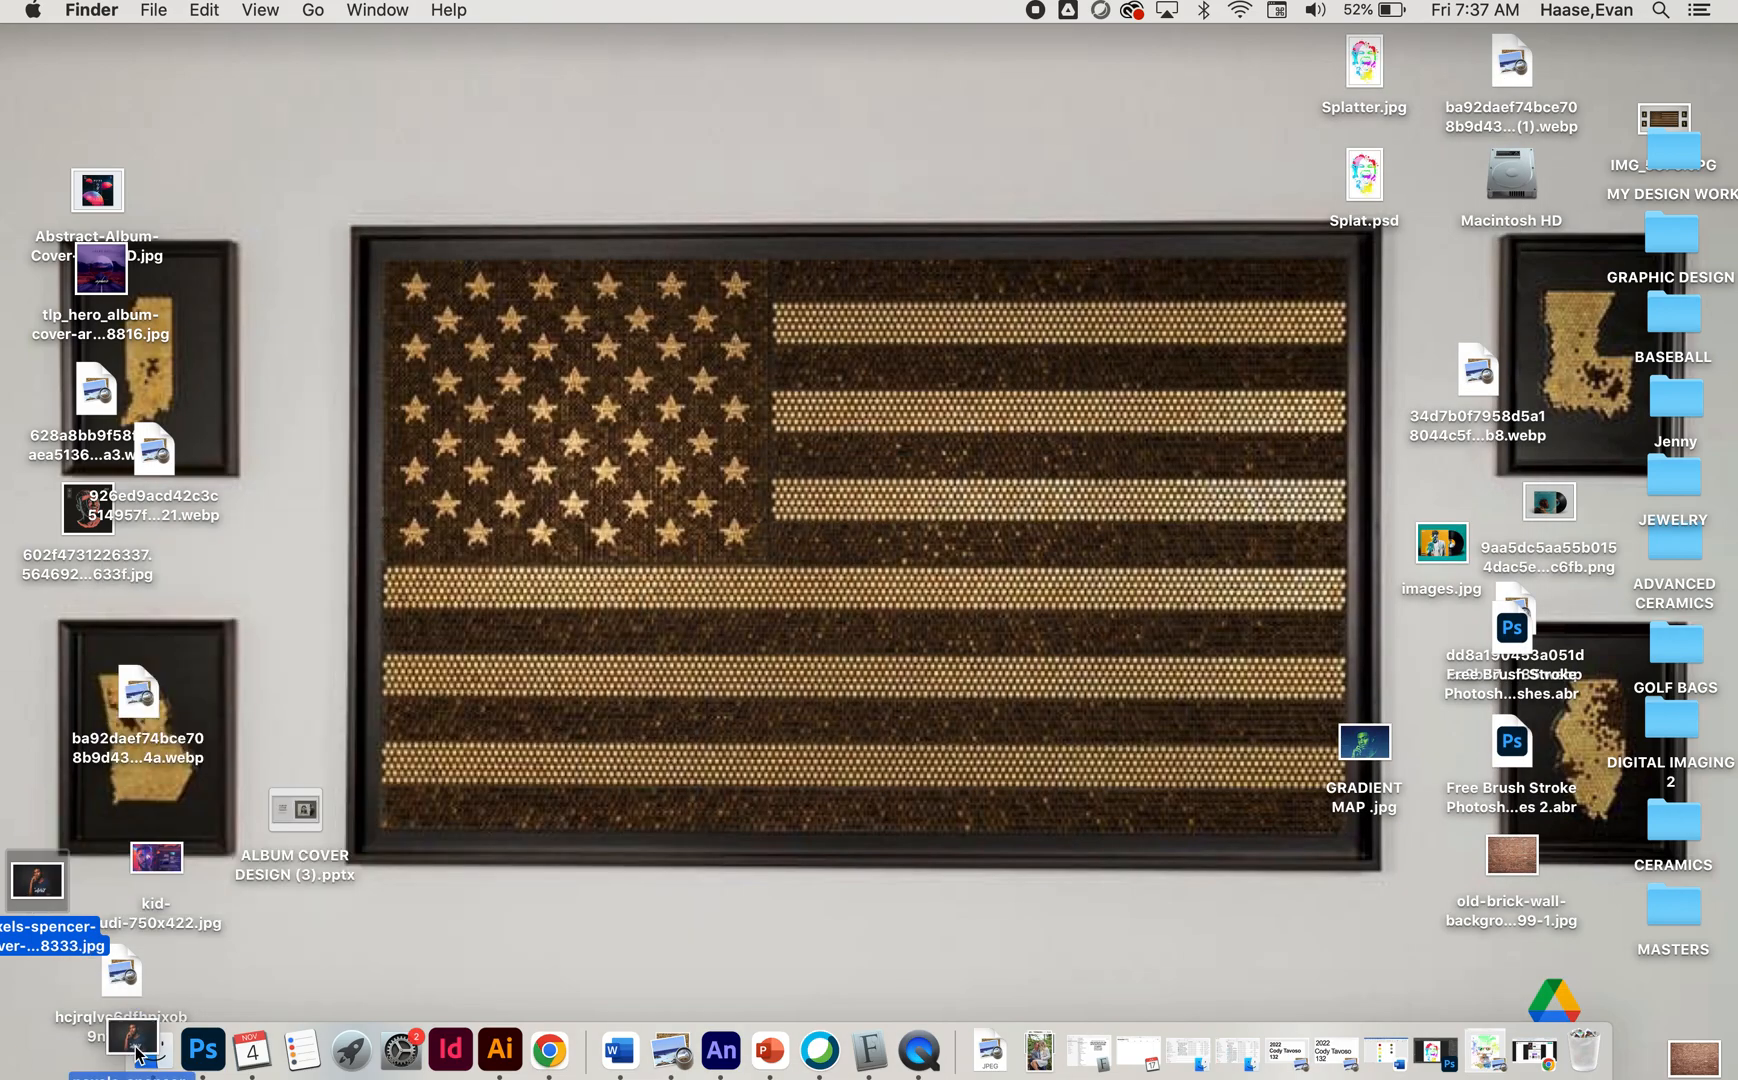
left_click_drag(220, 1064, 210, 1055)
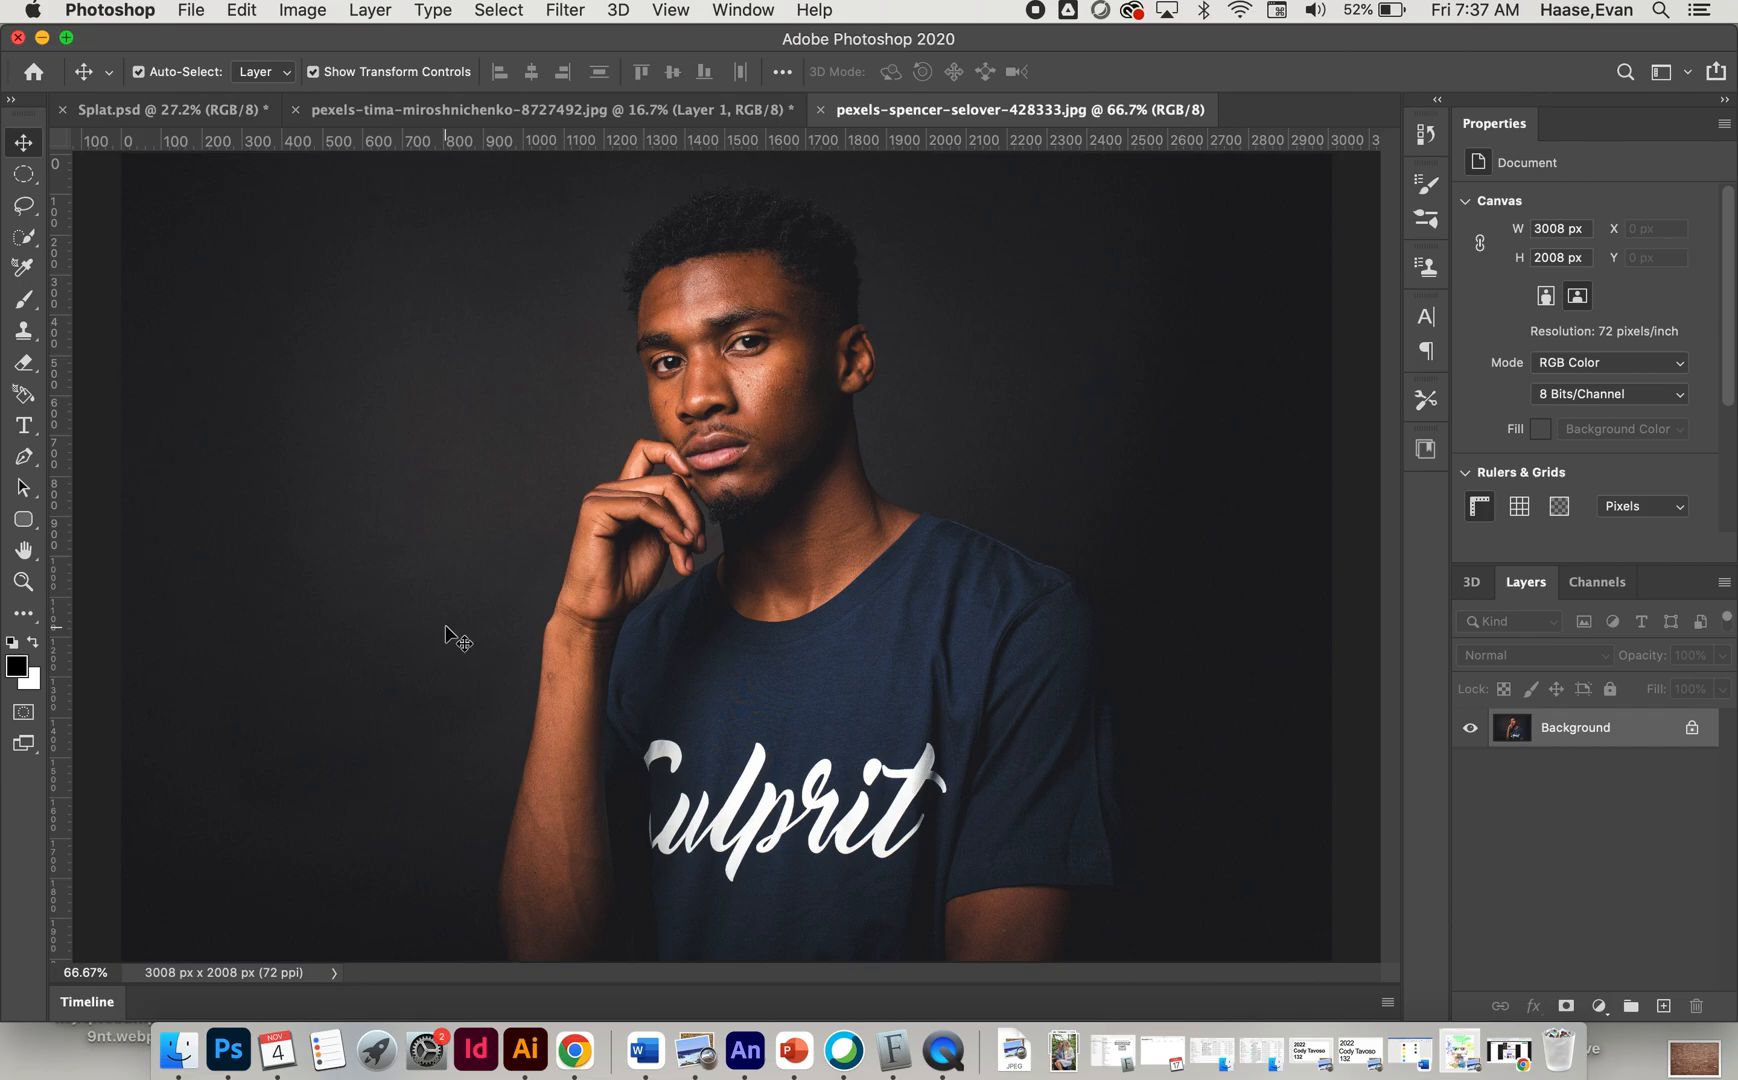
Step: Select the man with the Quick Selection tool and refine the selection edge between his fingers and chin in Select and Mask
left_click(24, 237)
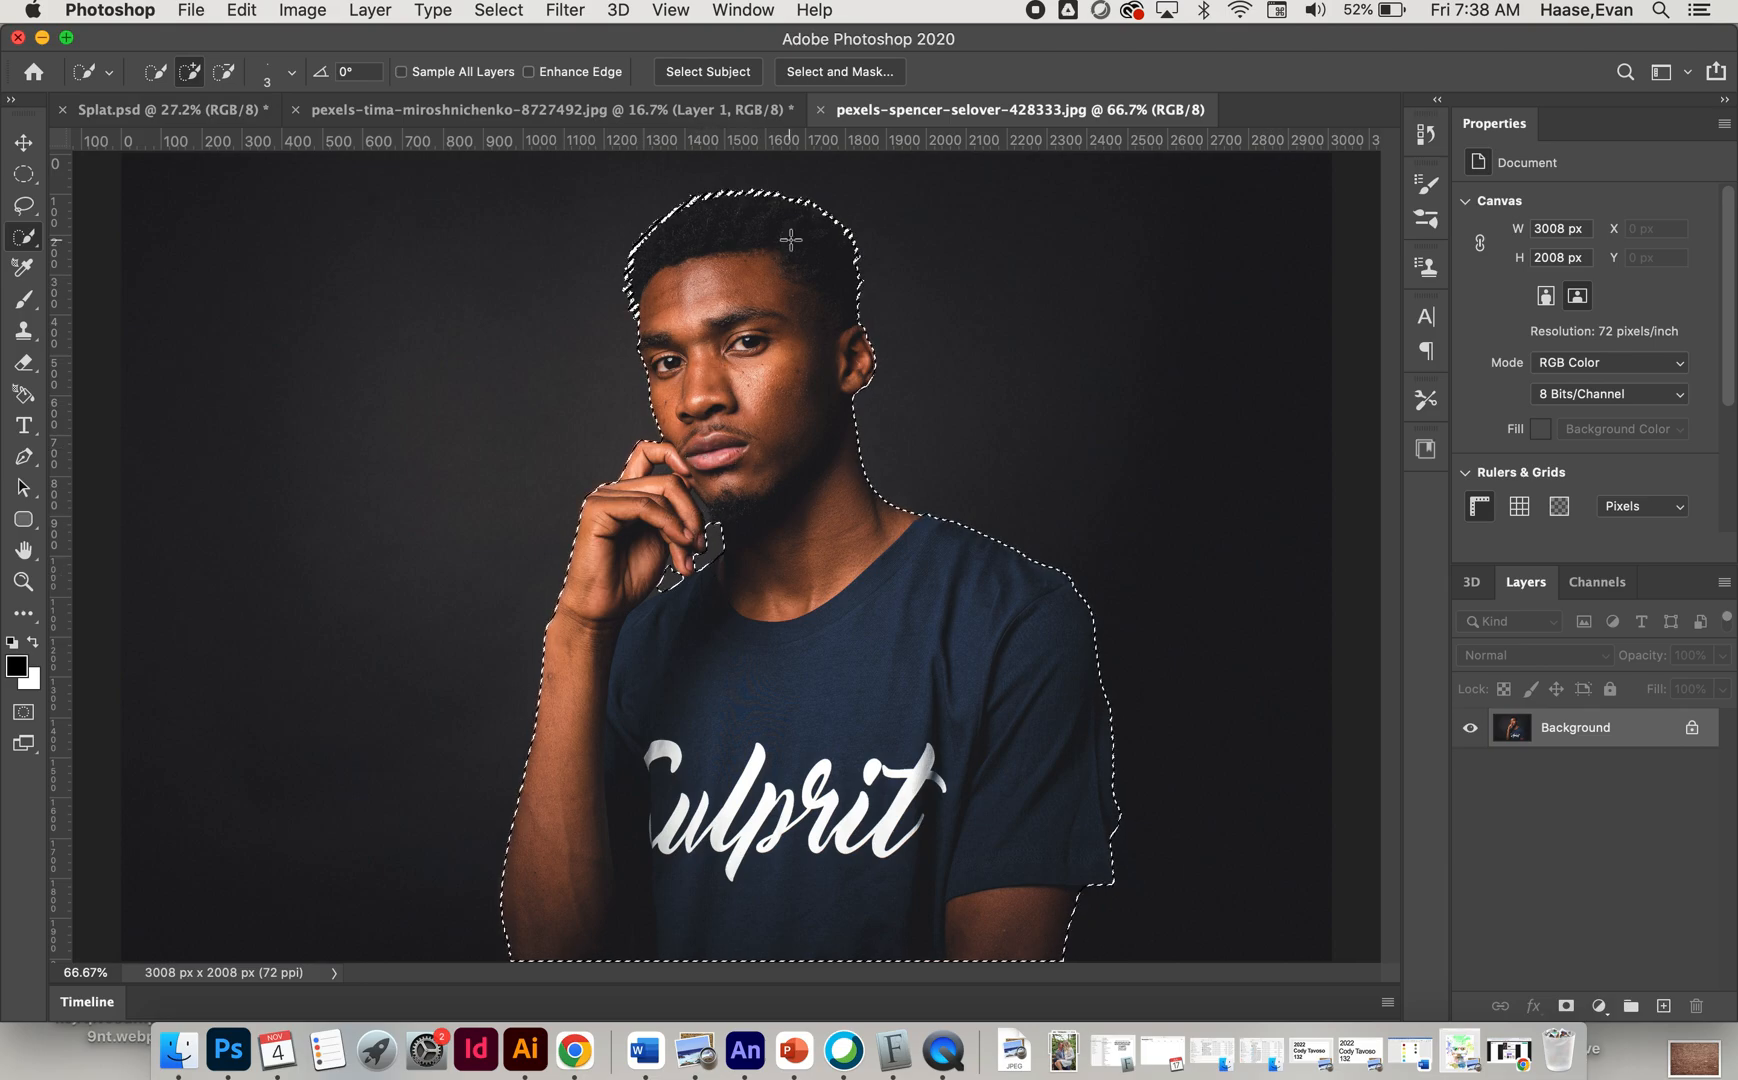
left_click(855, 68)
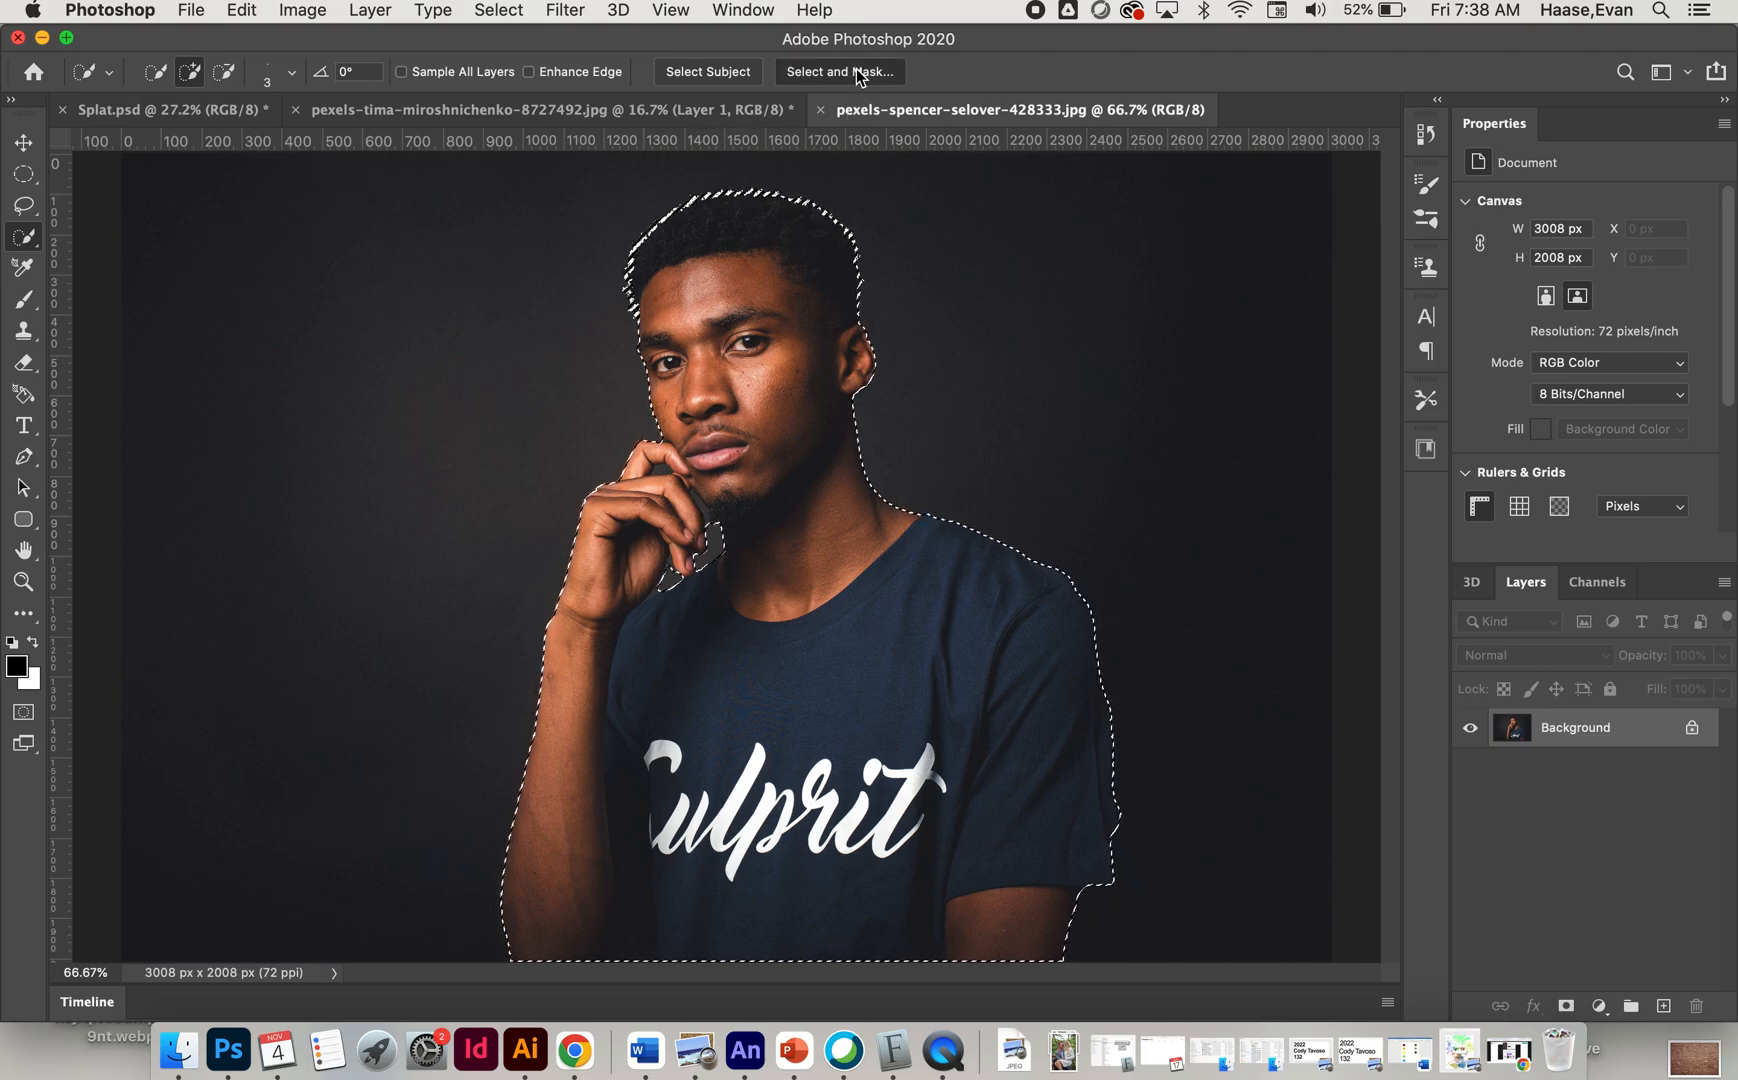
scroll(721, 362, "up", 5)
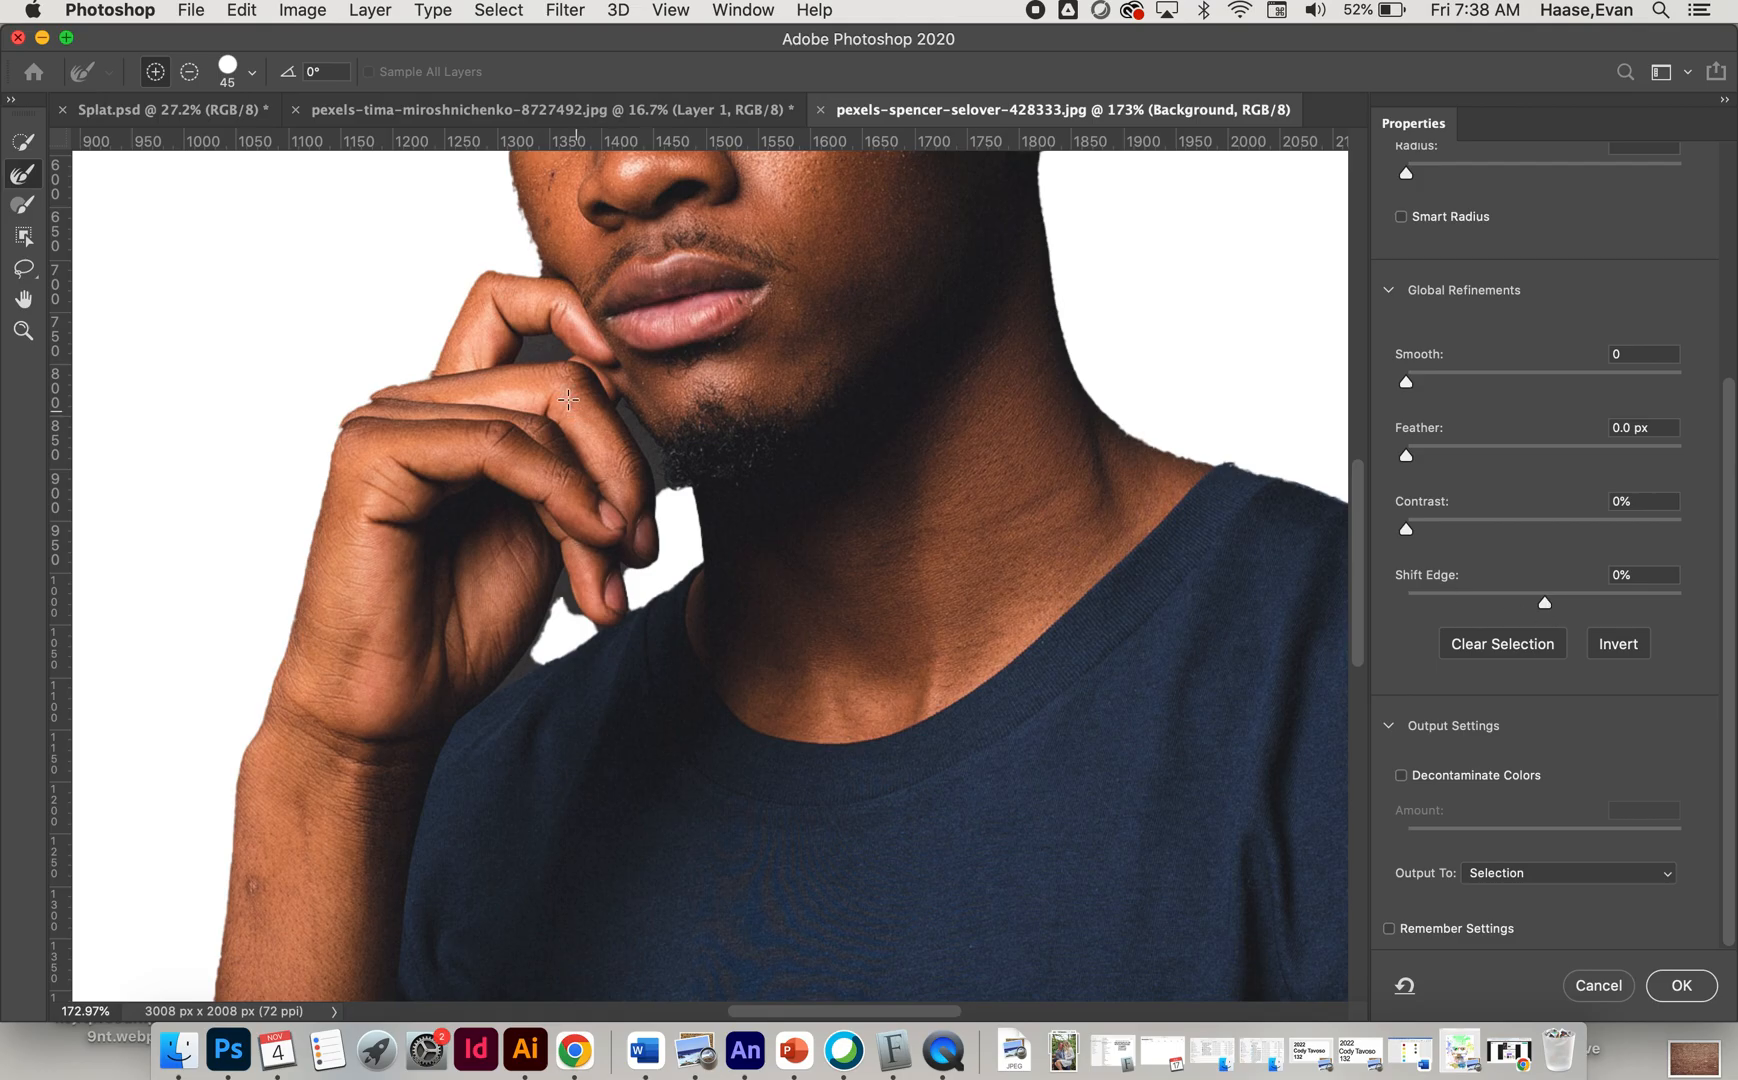
mouse_move(525, 354)
left_mouse_down()
mouse_move(566, 360)
mouse_move(662, 482)
left_mouse_up()
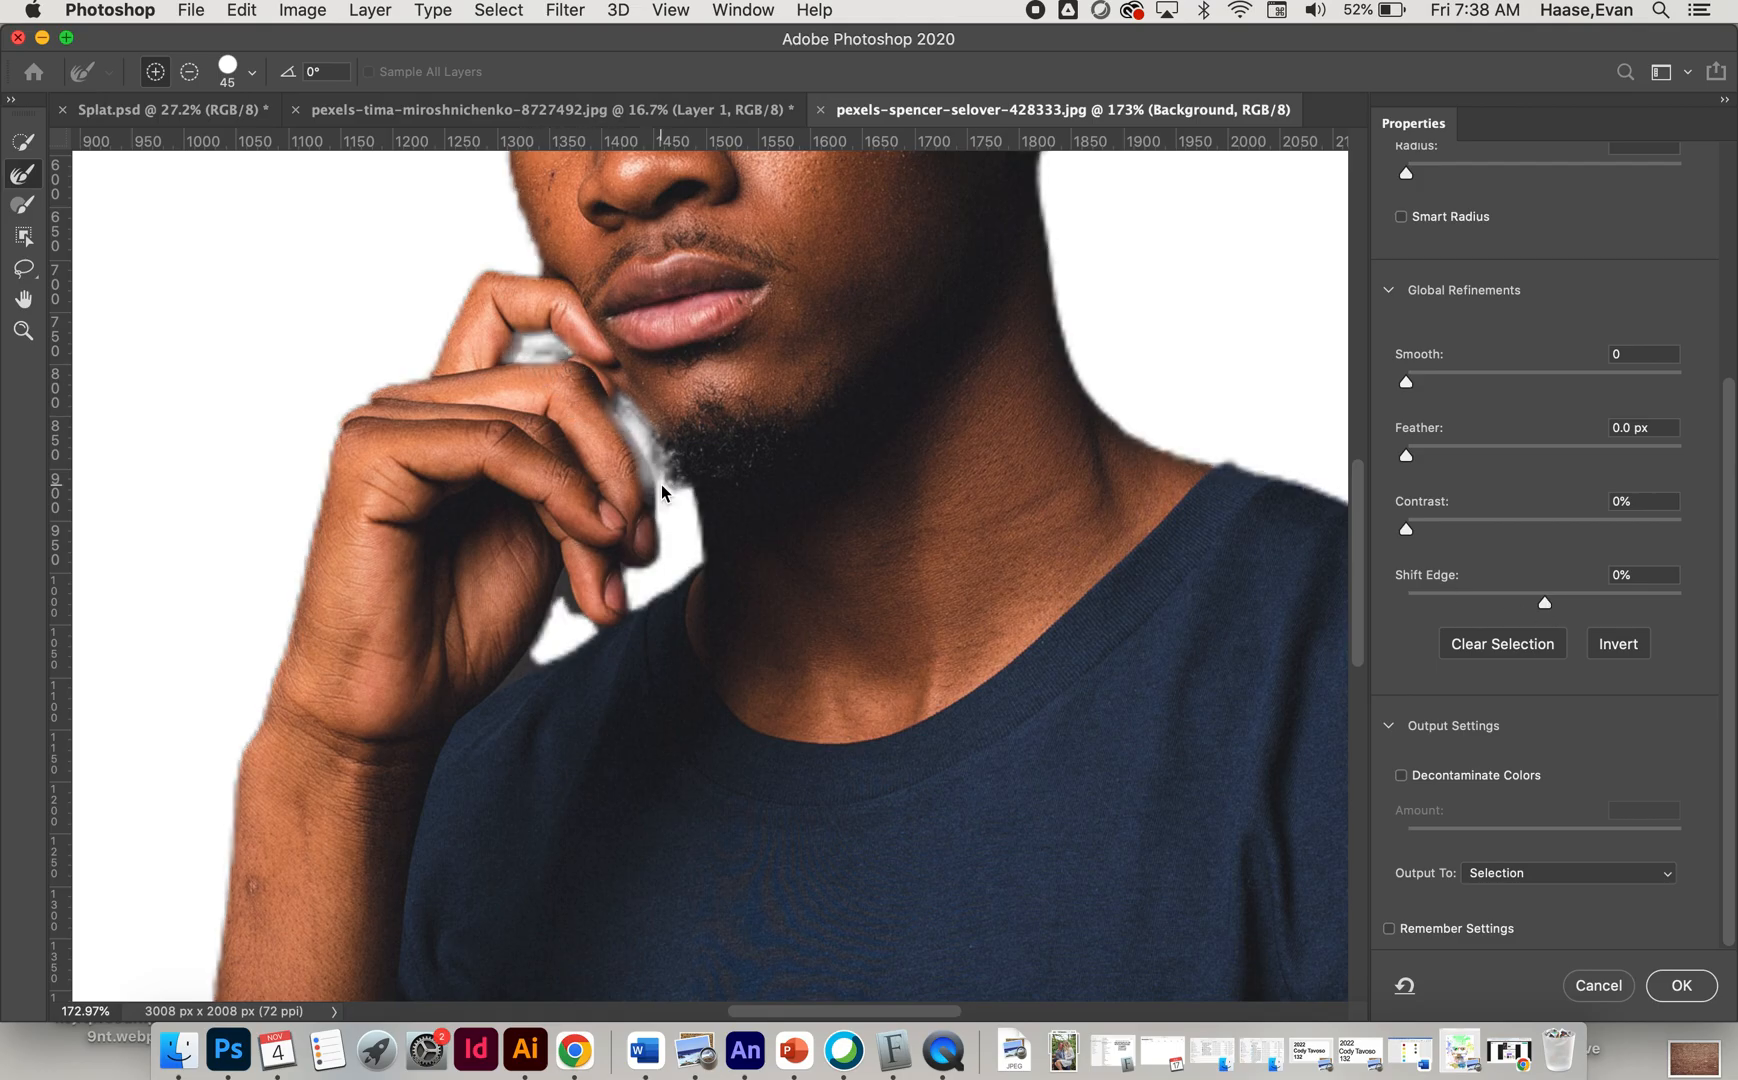
Step: Set the selection refinement's Contrast to 82% and Smooth to 34
left_click_drag(1407, 528, 1631, 531)
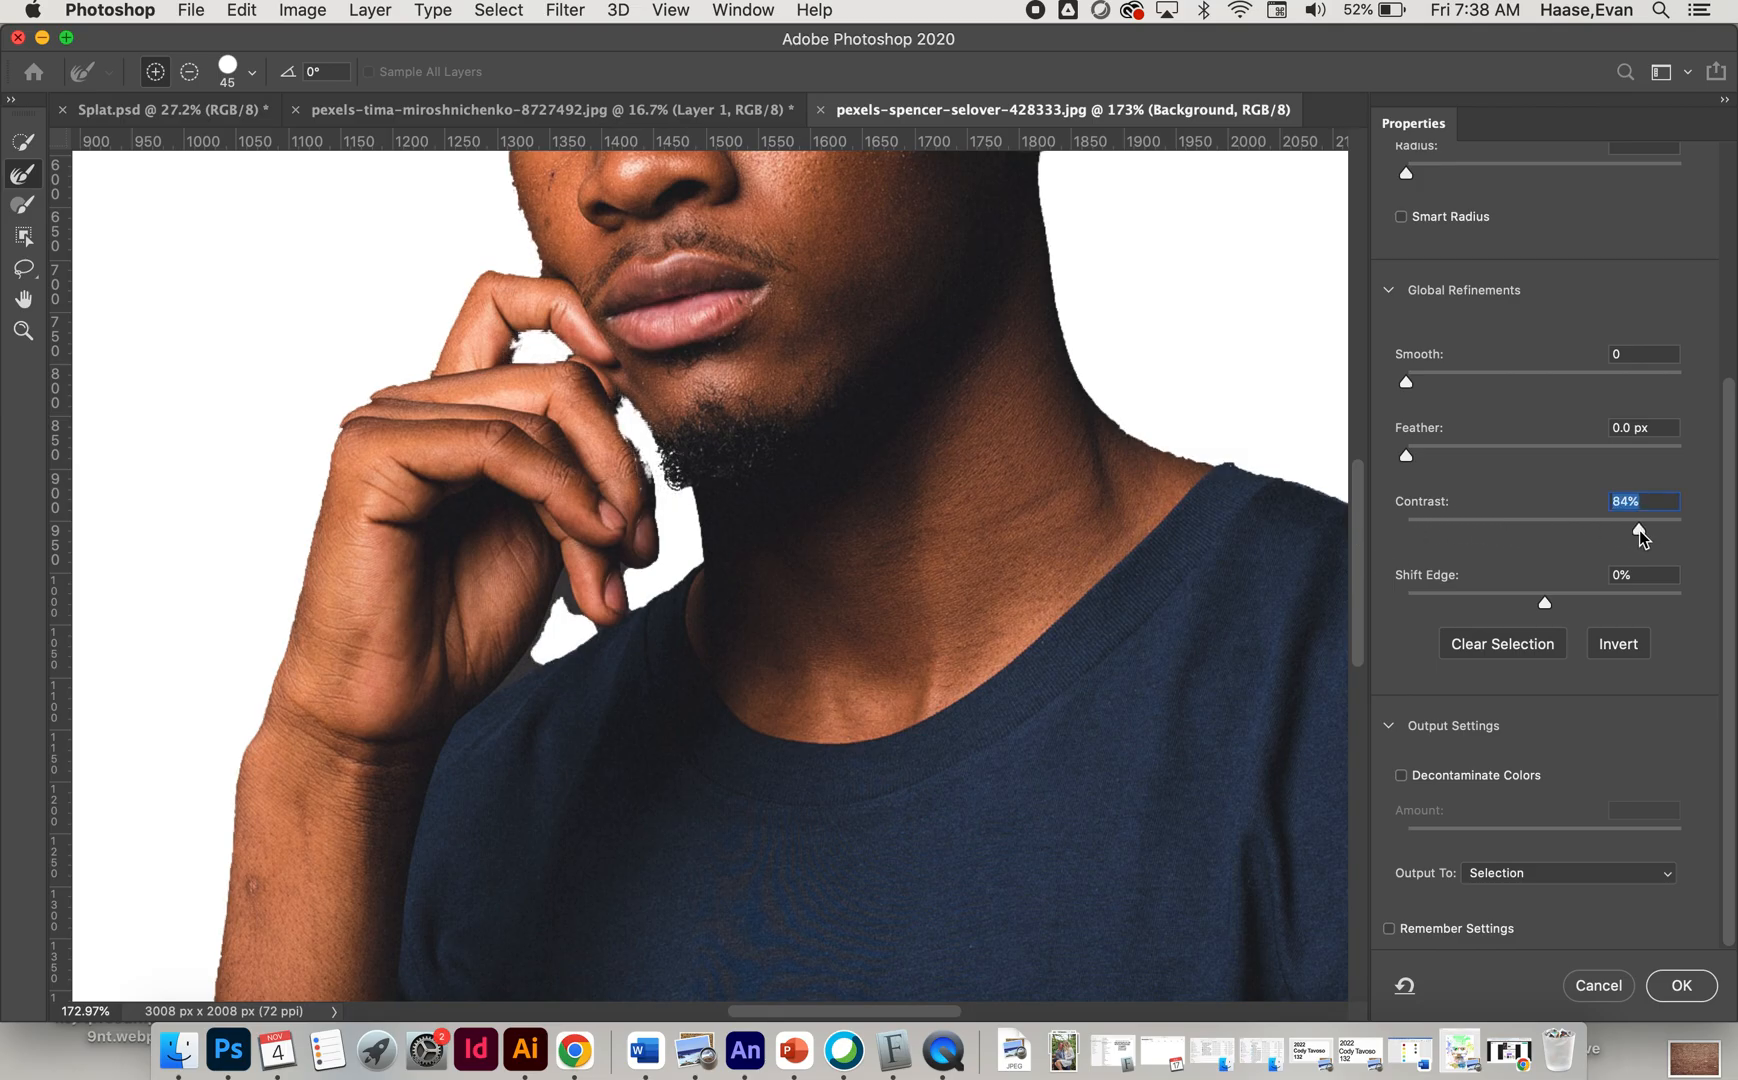
left_click_drag(1406, 381, 1521, 388)
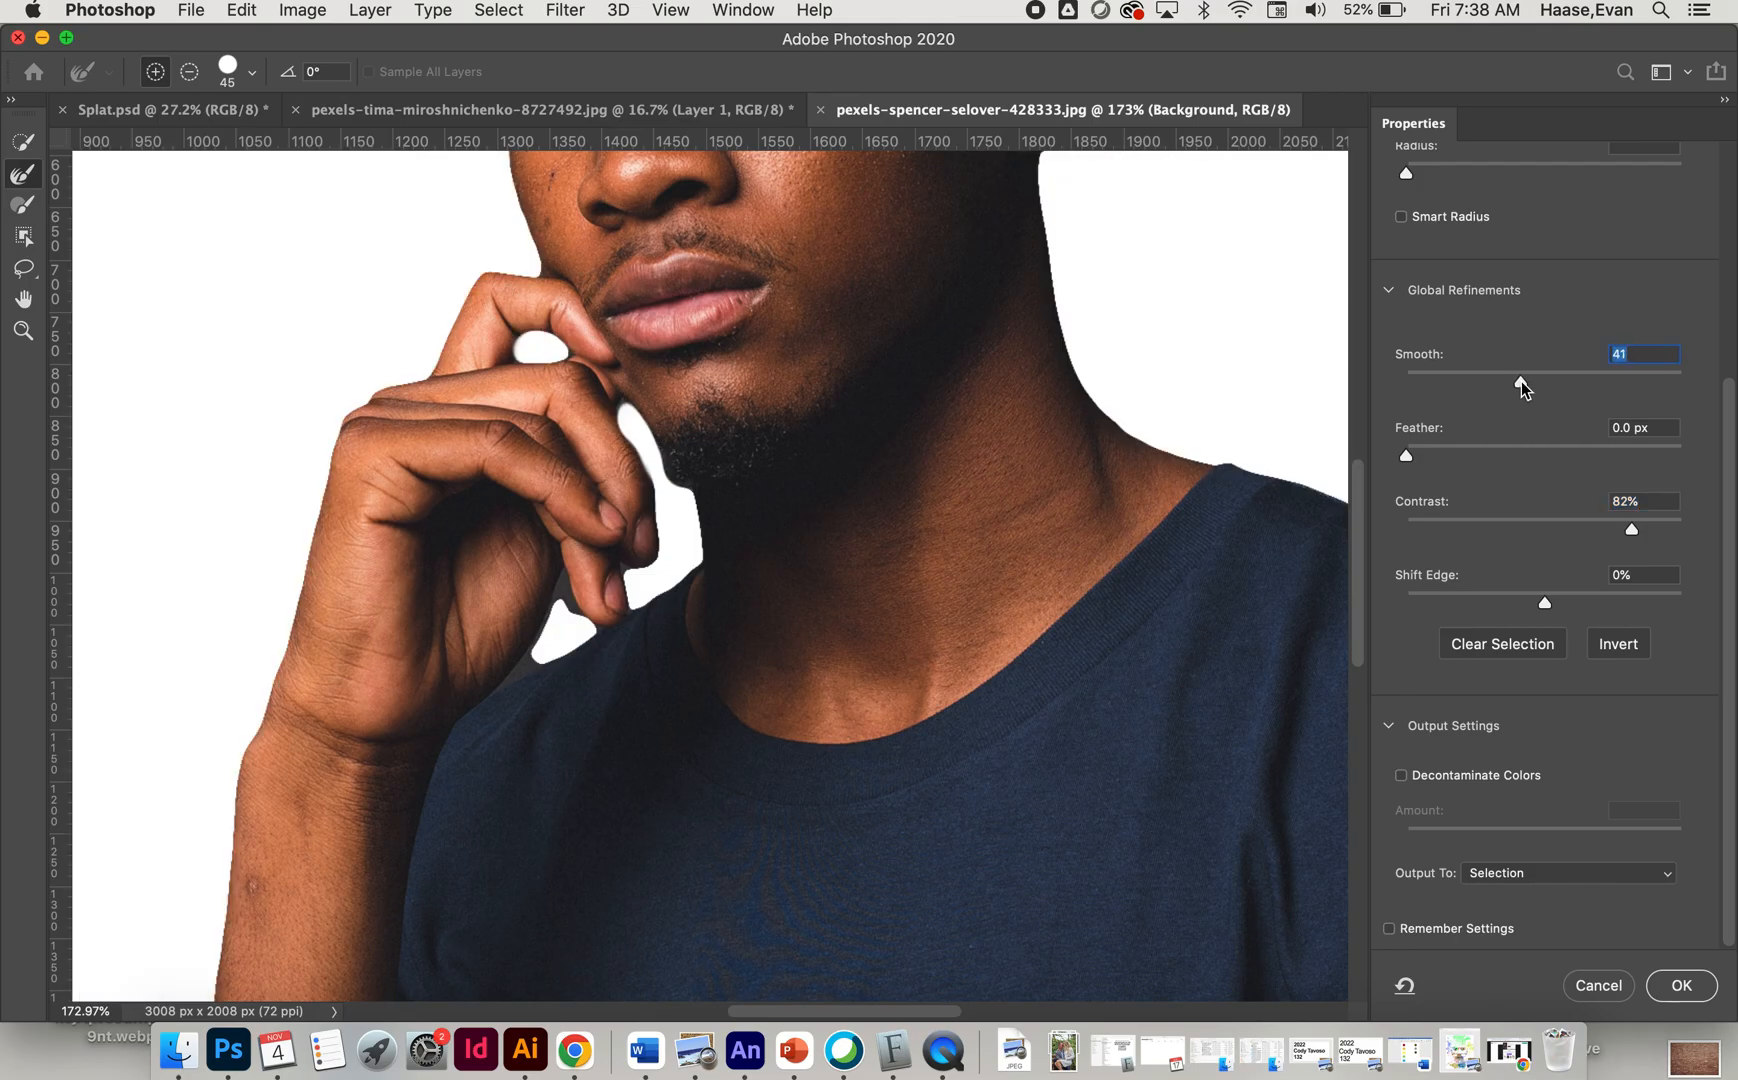
left_click_drag(1521, 386, 1499, 383)
key("super+minus")
key("super+minus")
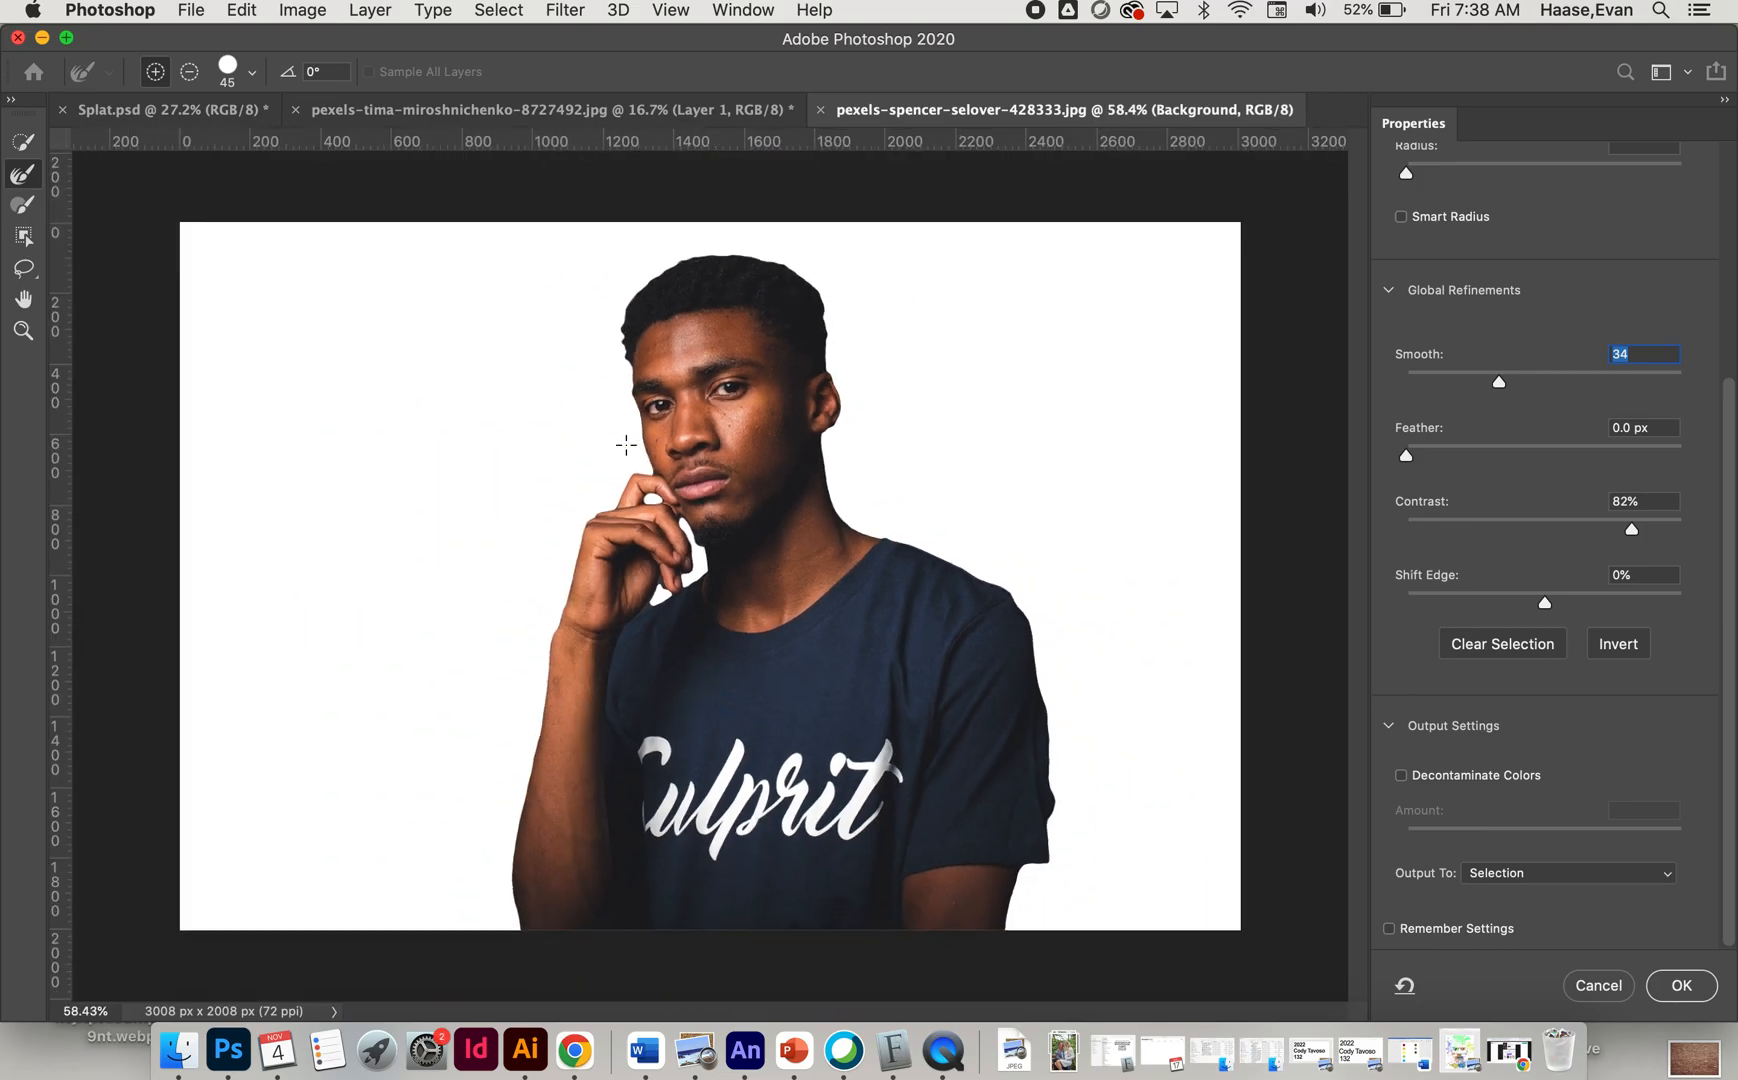
Step: Output the refined selection of the man to a new layer
left_click(1588, 873)
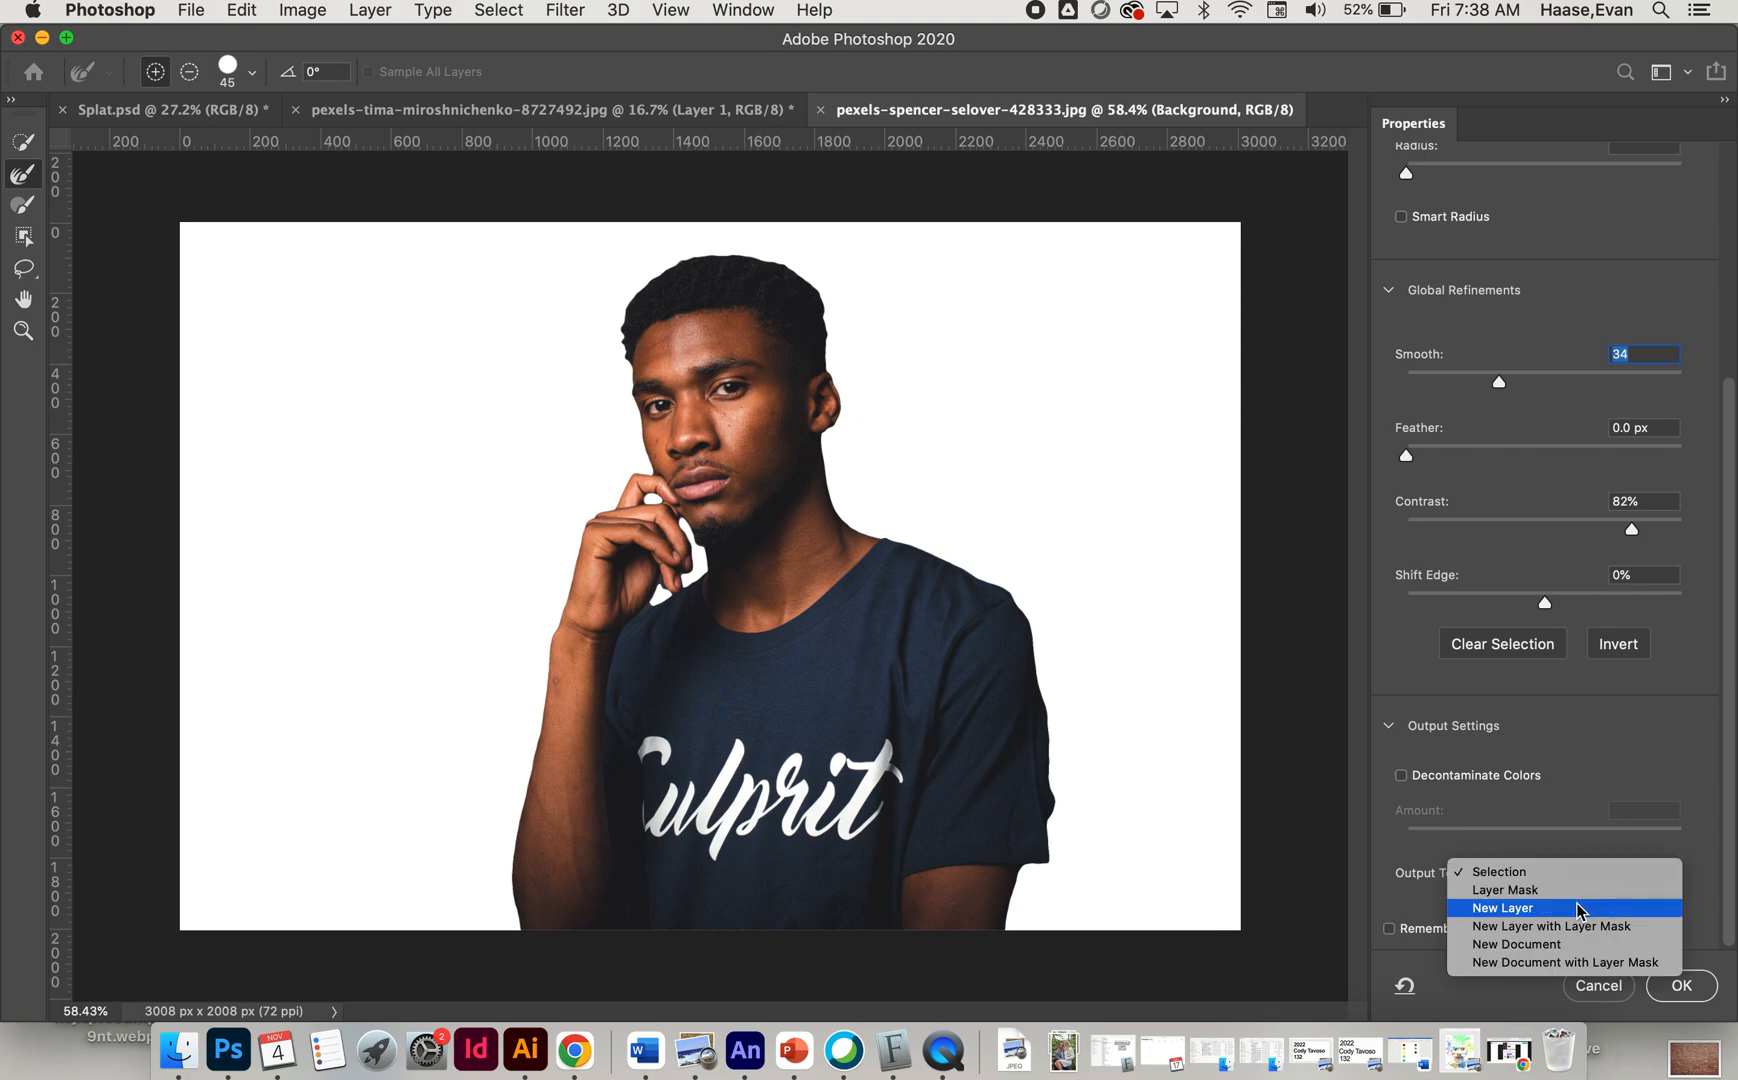
left_click(1578, 908)
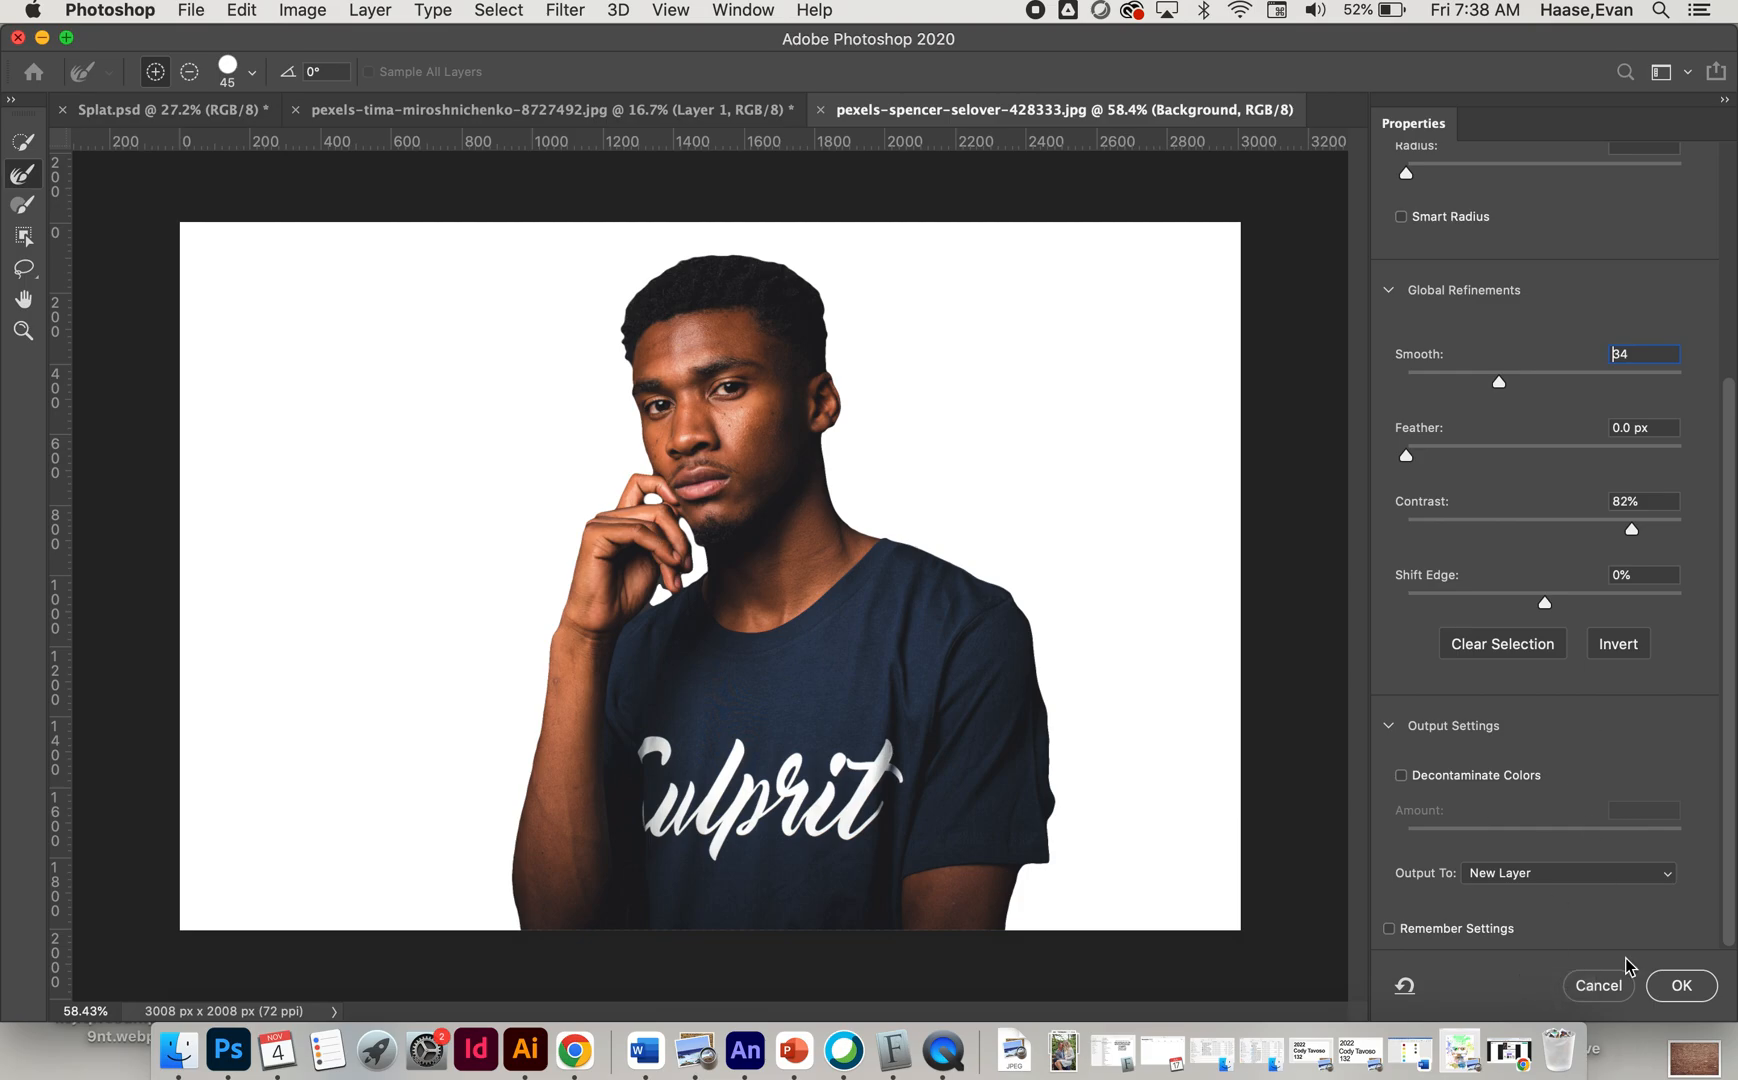
left_click(1694, 994)
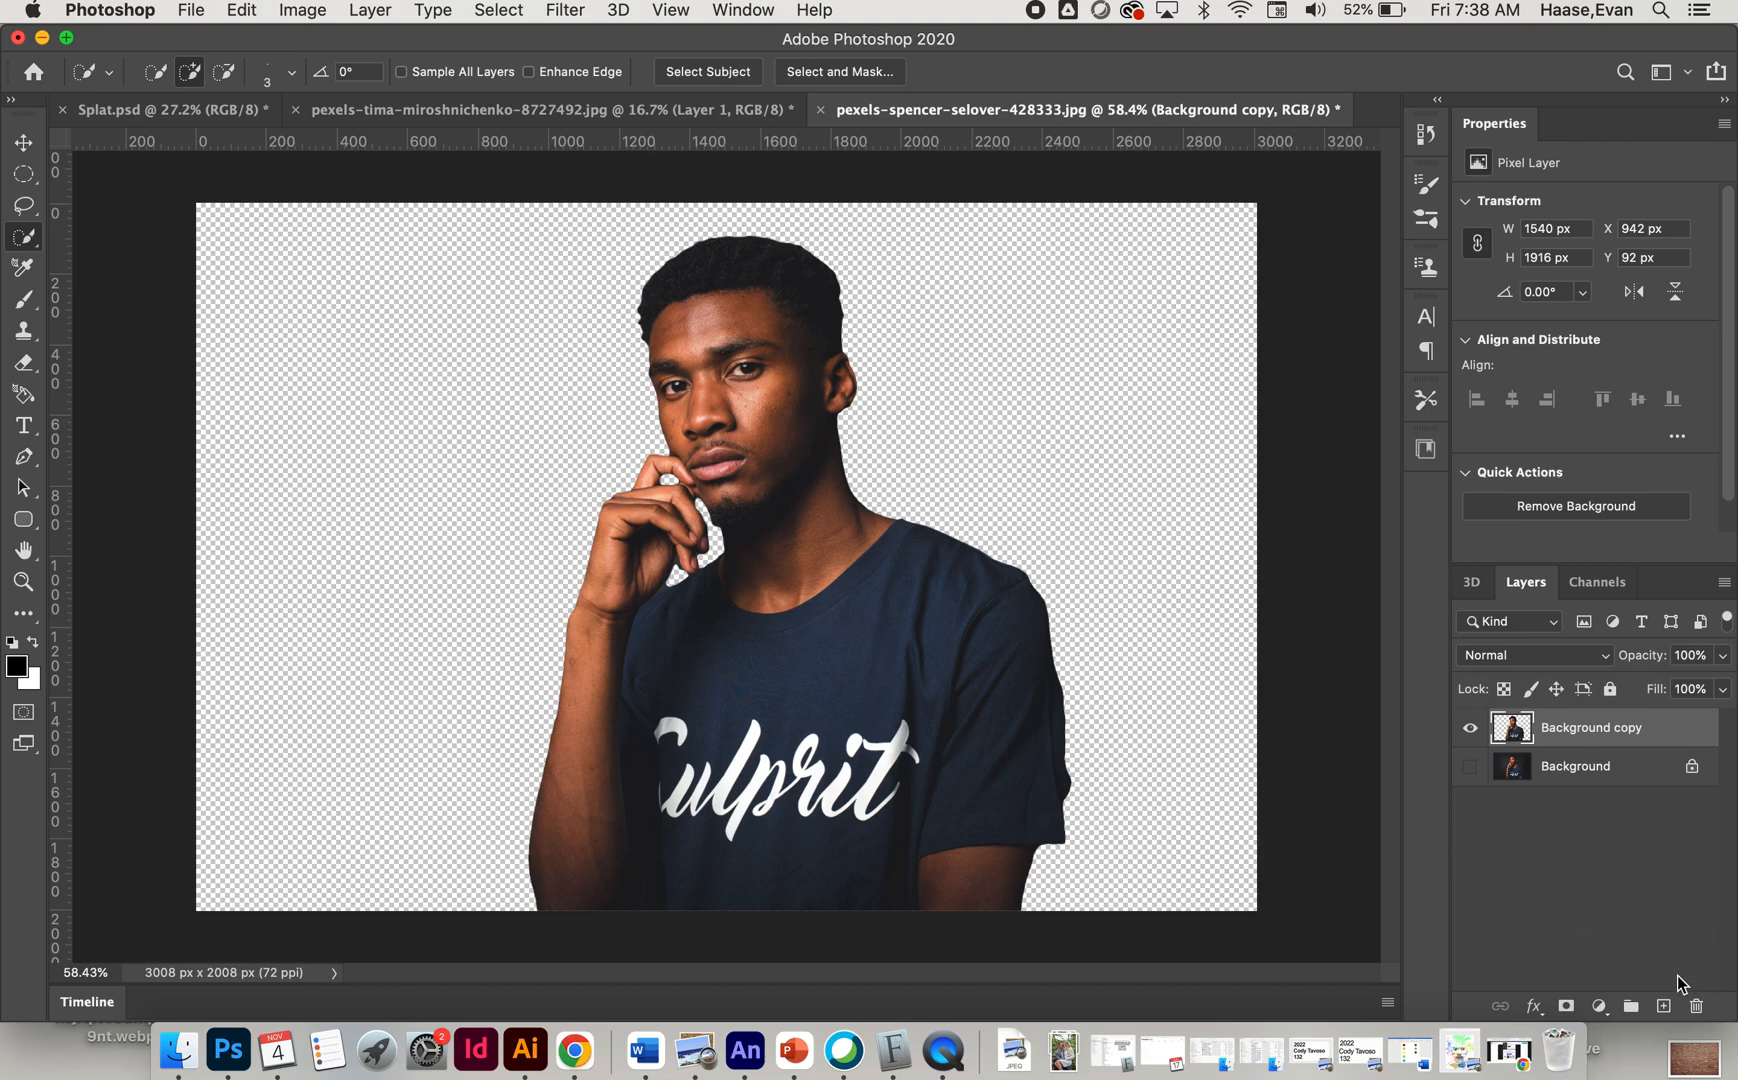
Step: Add a black (000000) Solid Color fill layer and place it beneath the man's cutout layer
left_click(1600, 1006)
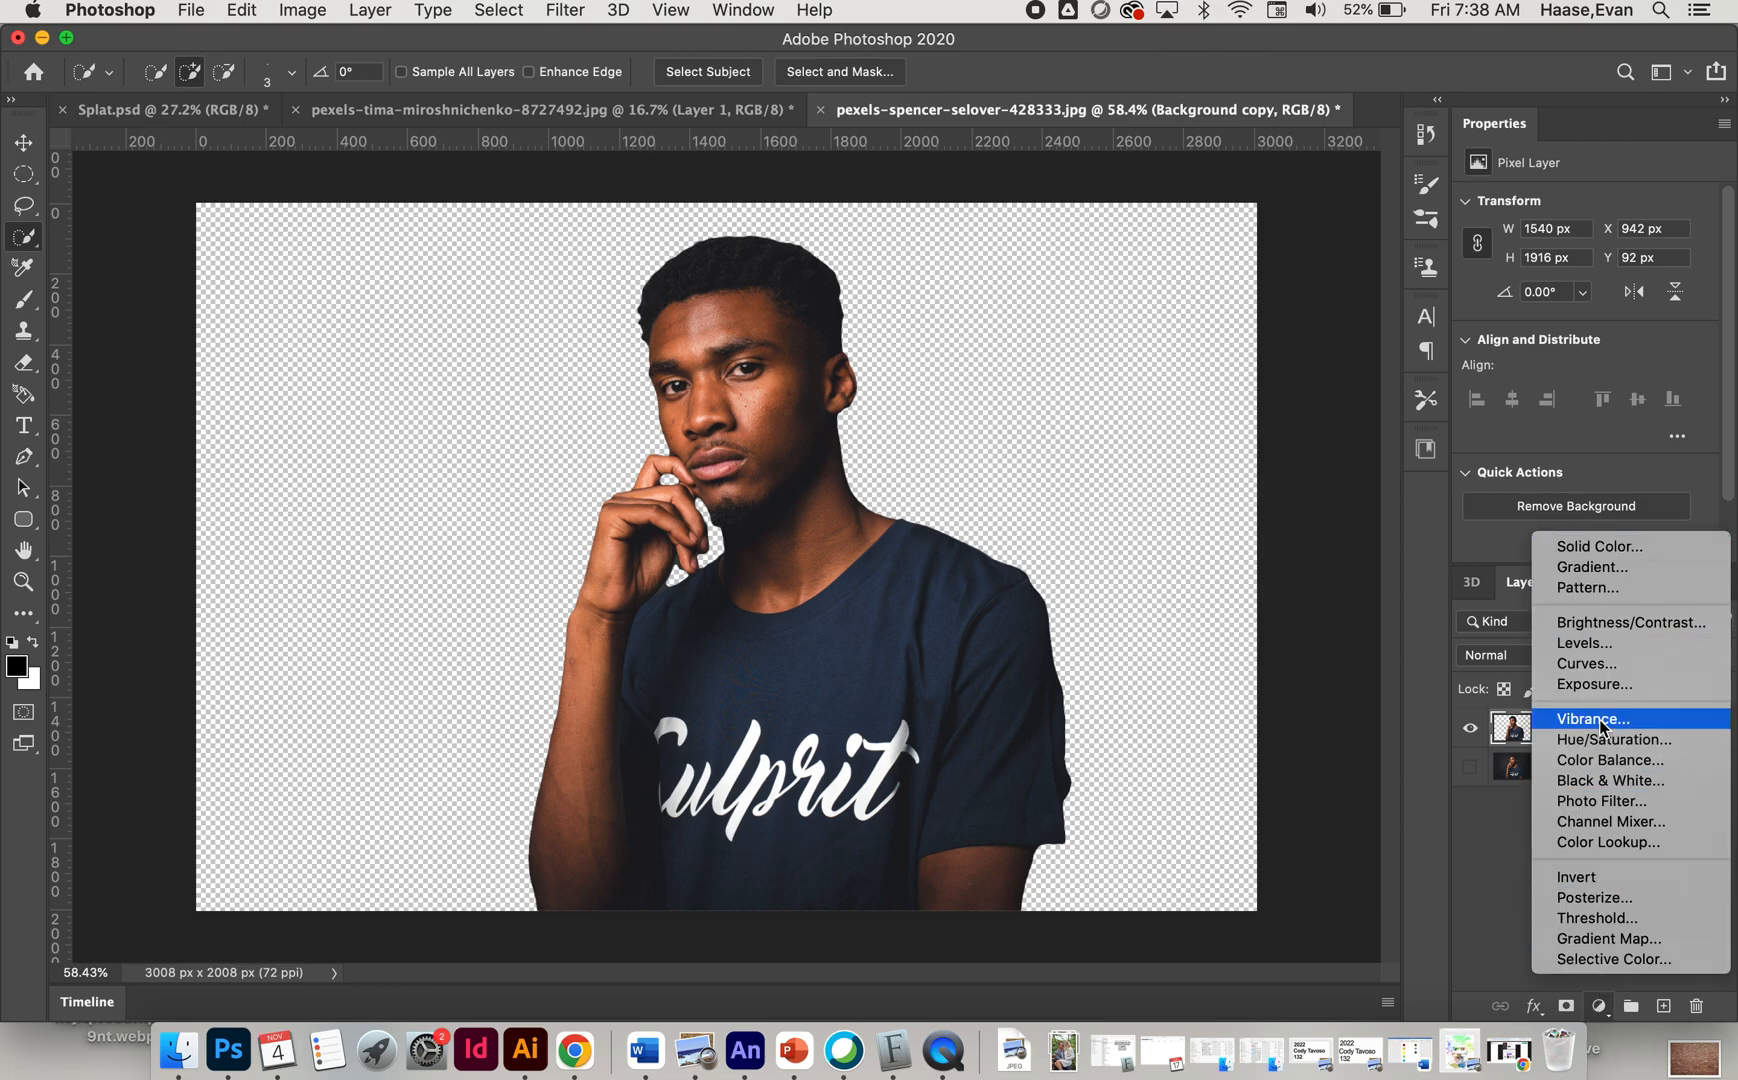
left_click(1617, 546)
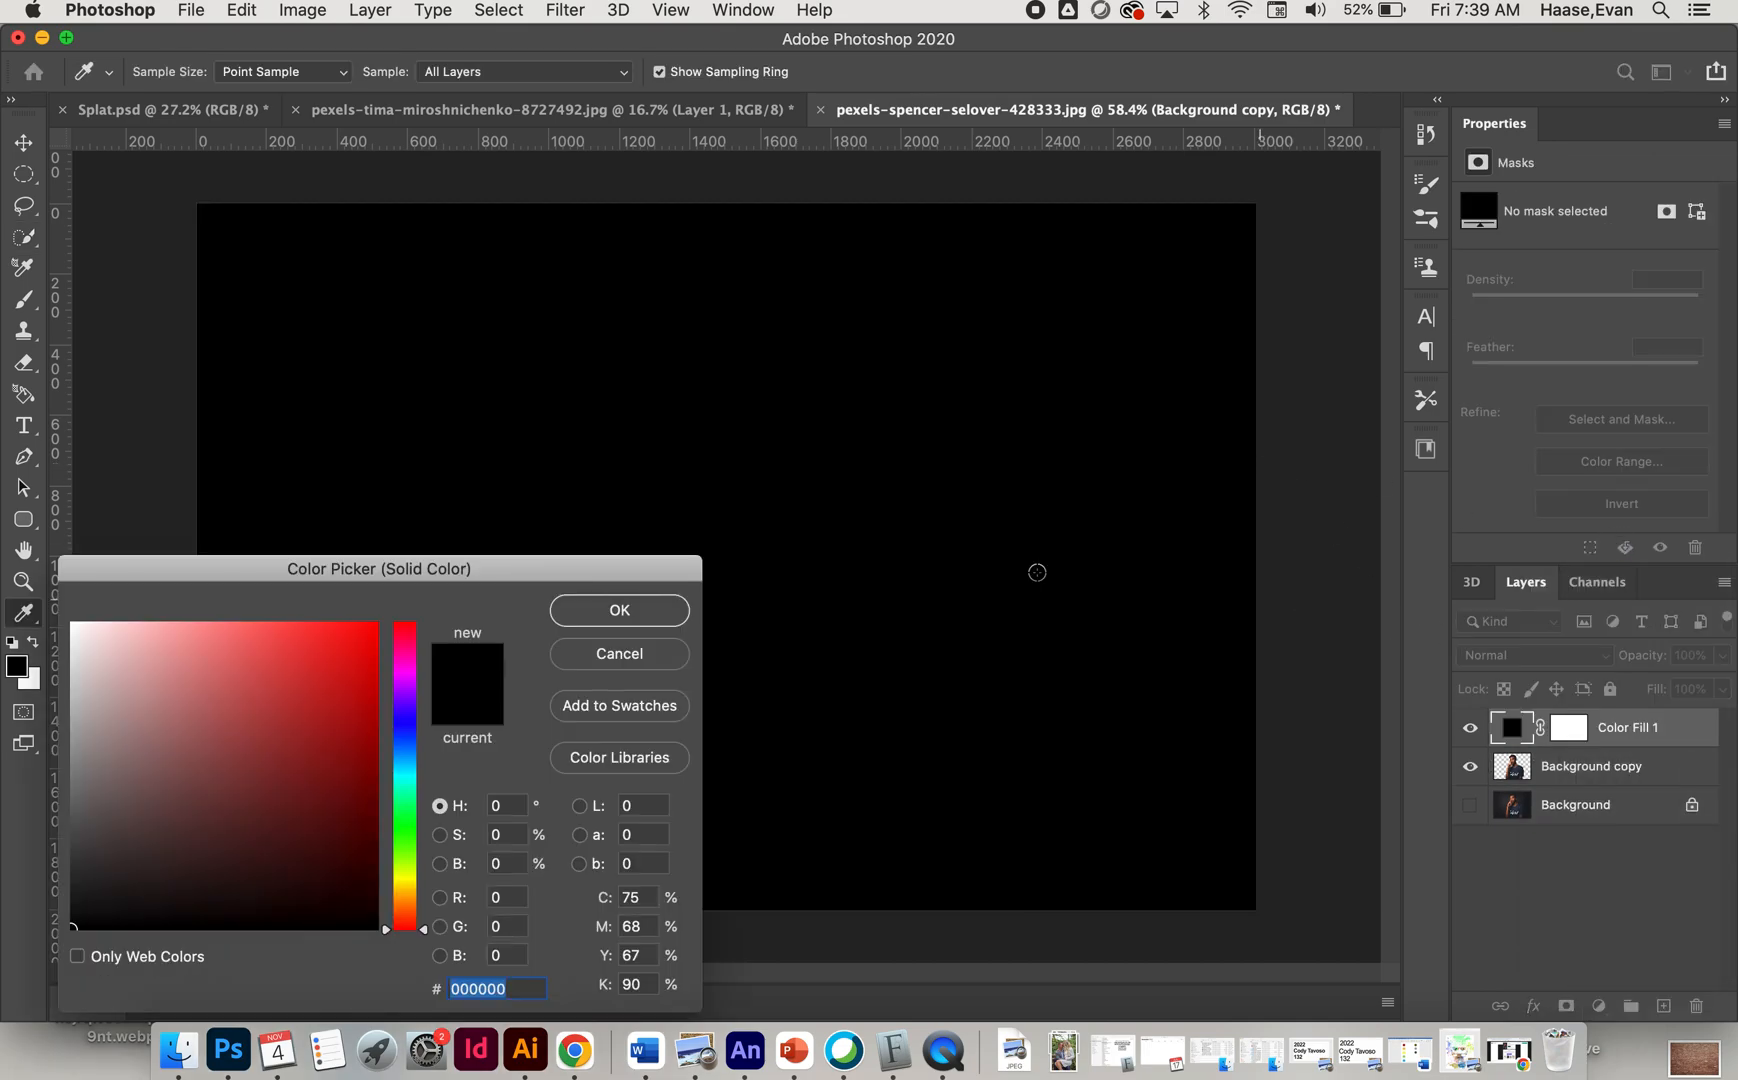
left_click(660, 612)
left_click_drag(1635, 745, 1630, 785)
Step: Turn the man's cutout layer black and white with a Hue/Saturation adjustment, setting Saturation to -100
left_click(1576, 731)
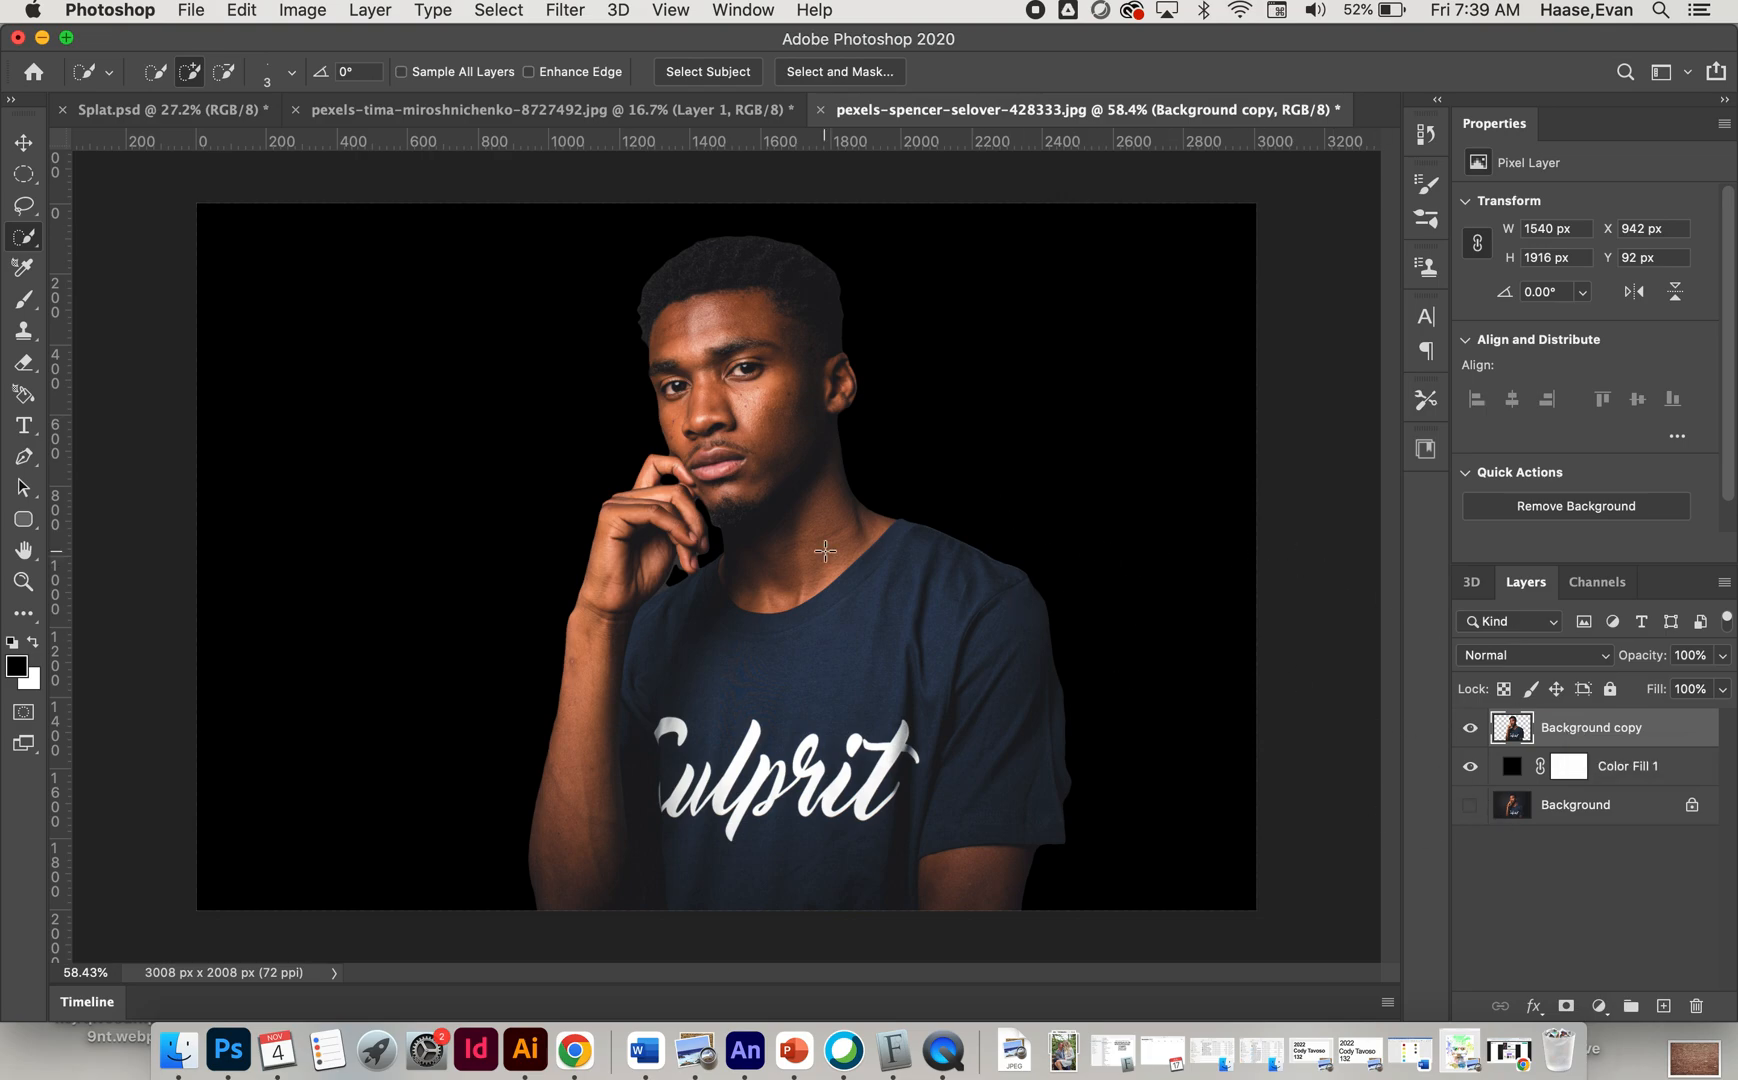
left_click(303, 10)
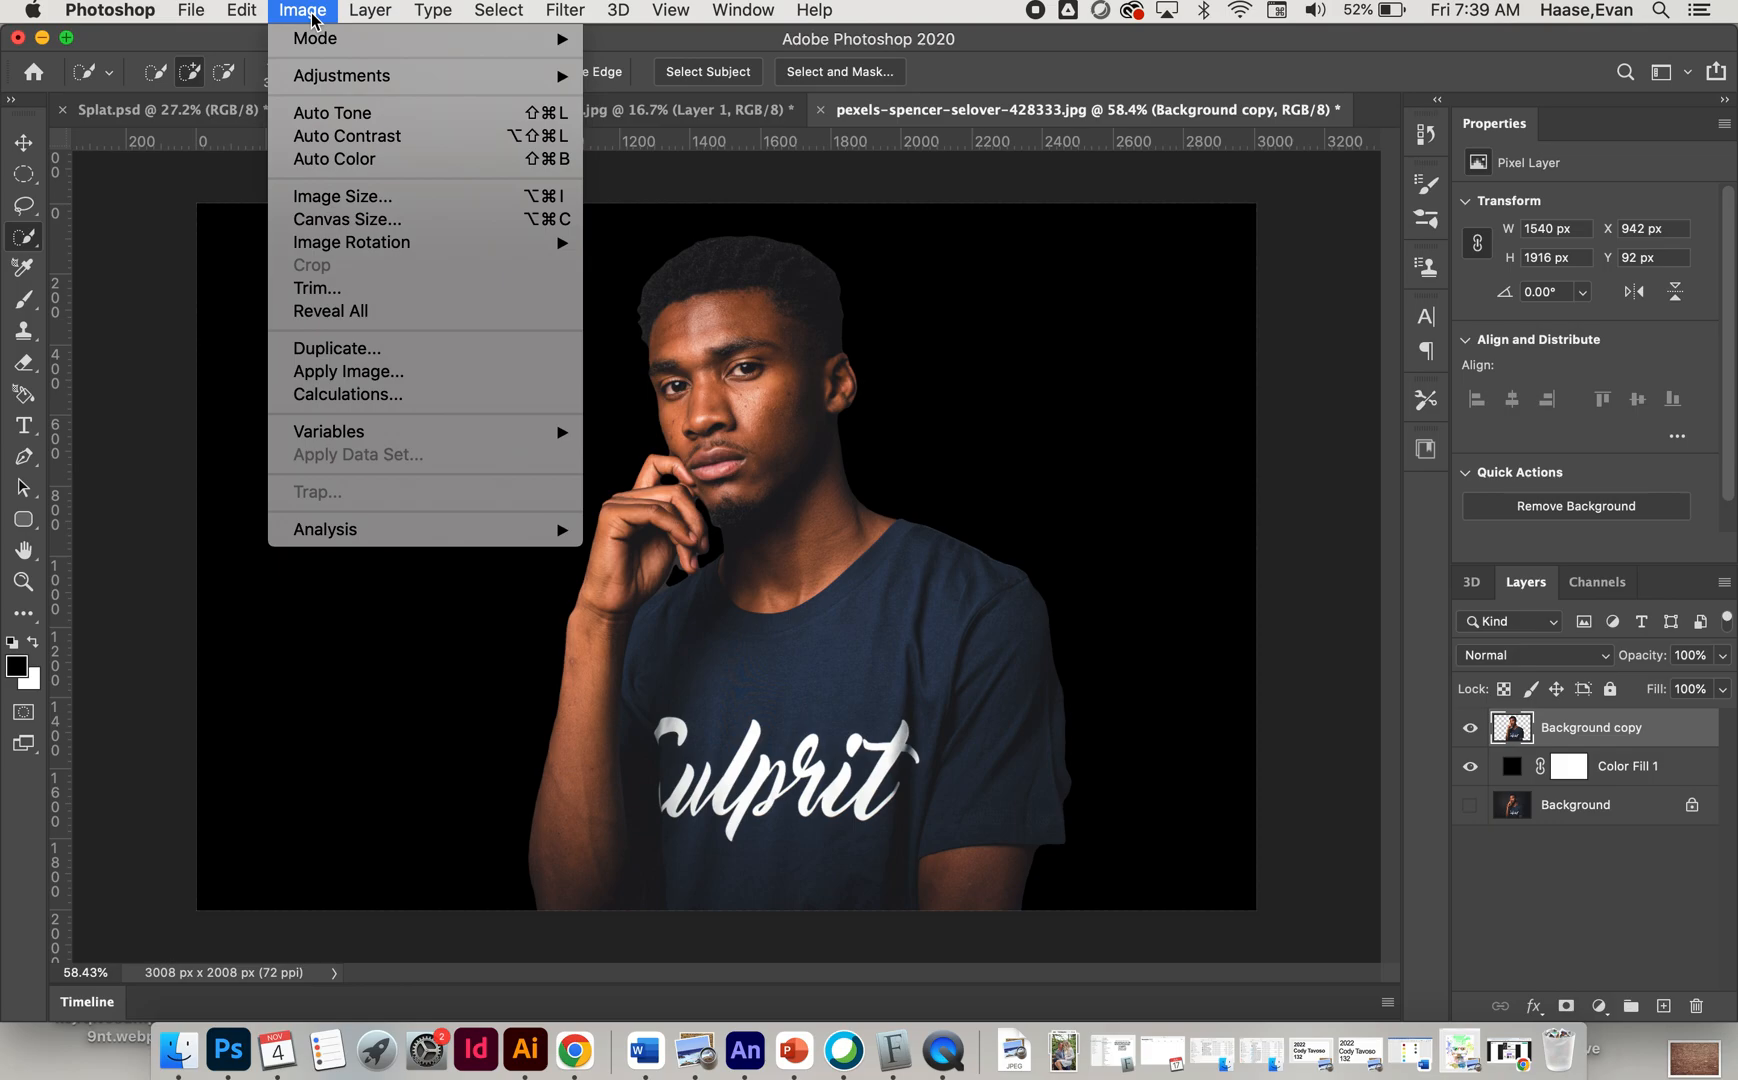
mouse_move(301, 88)
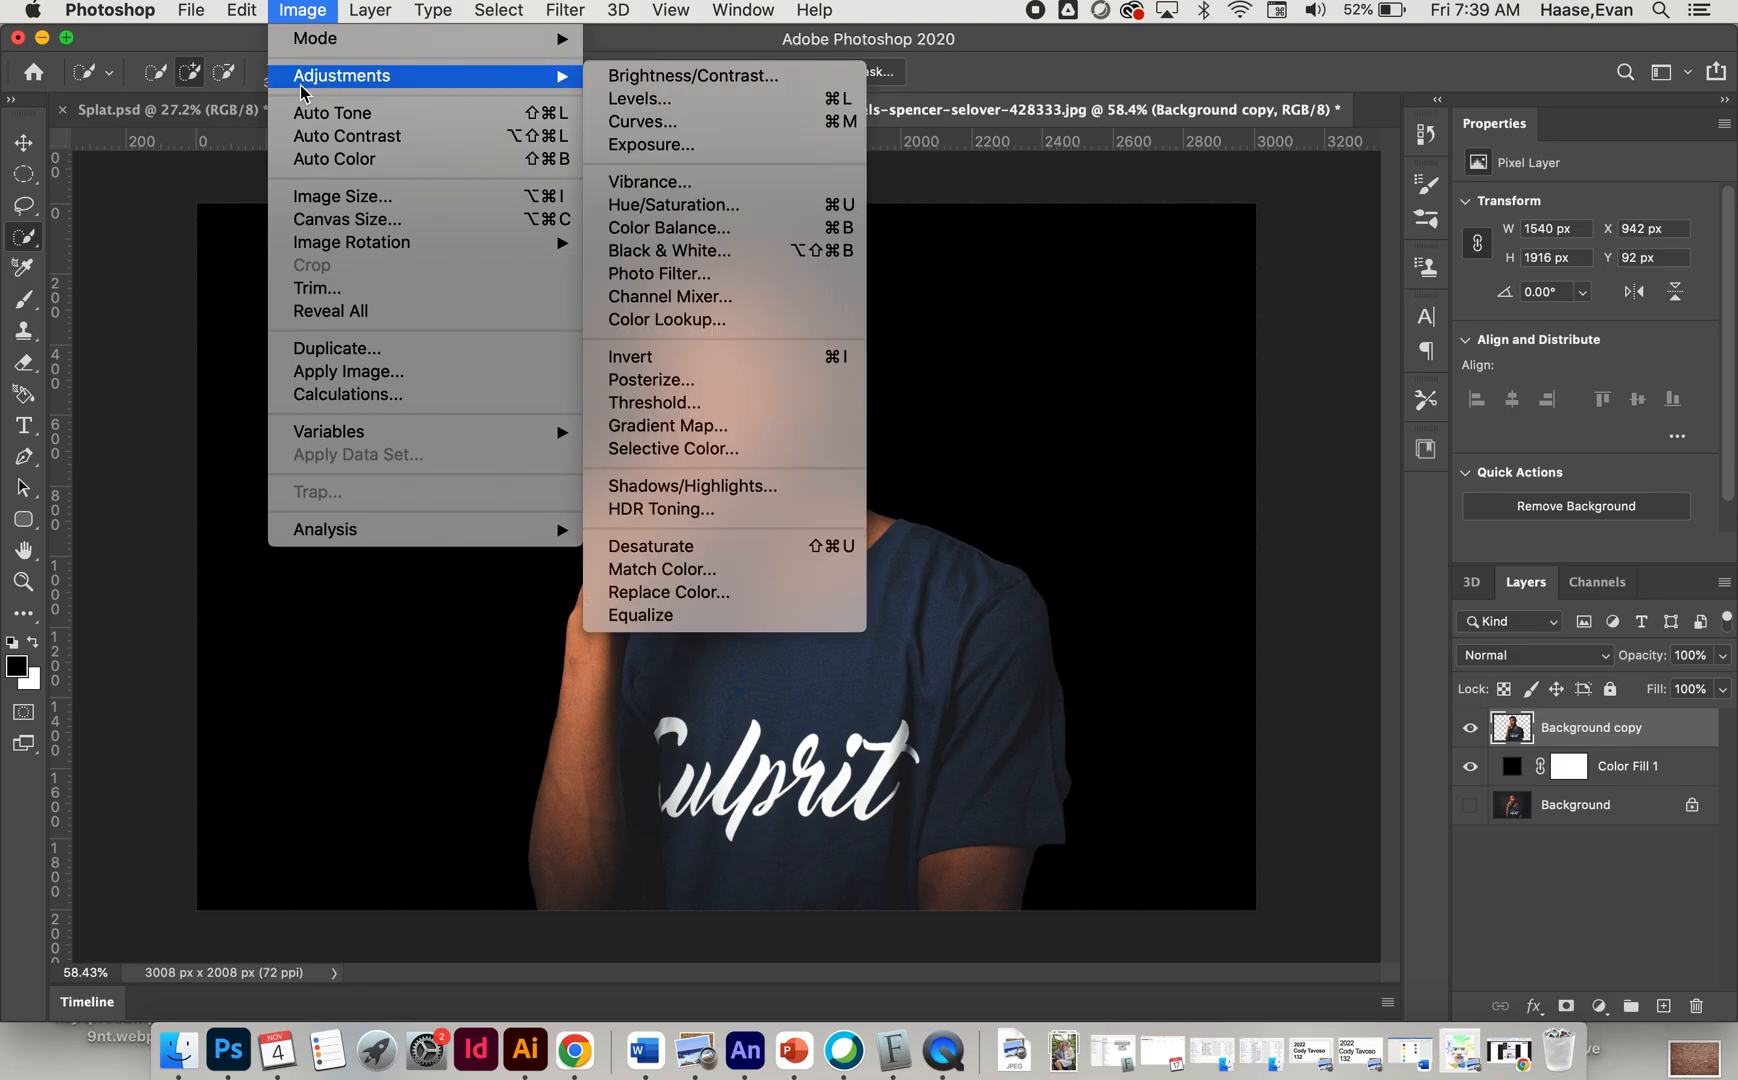
left_click(688, 205)
left_click_drag(216, 489, 10, 492)
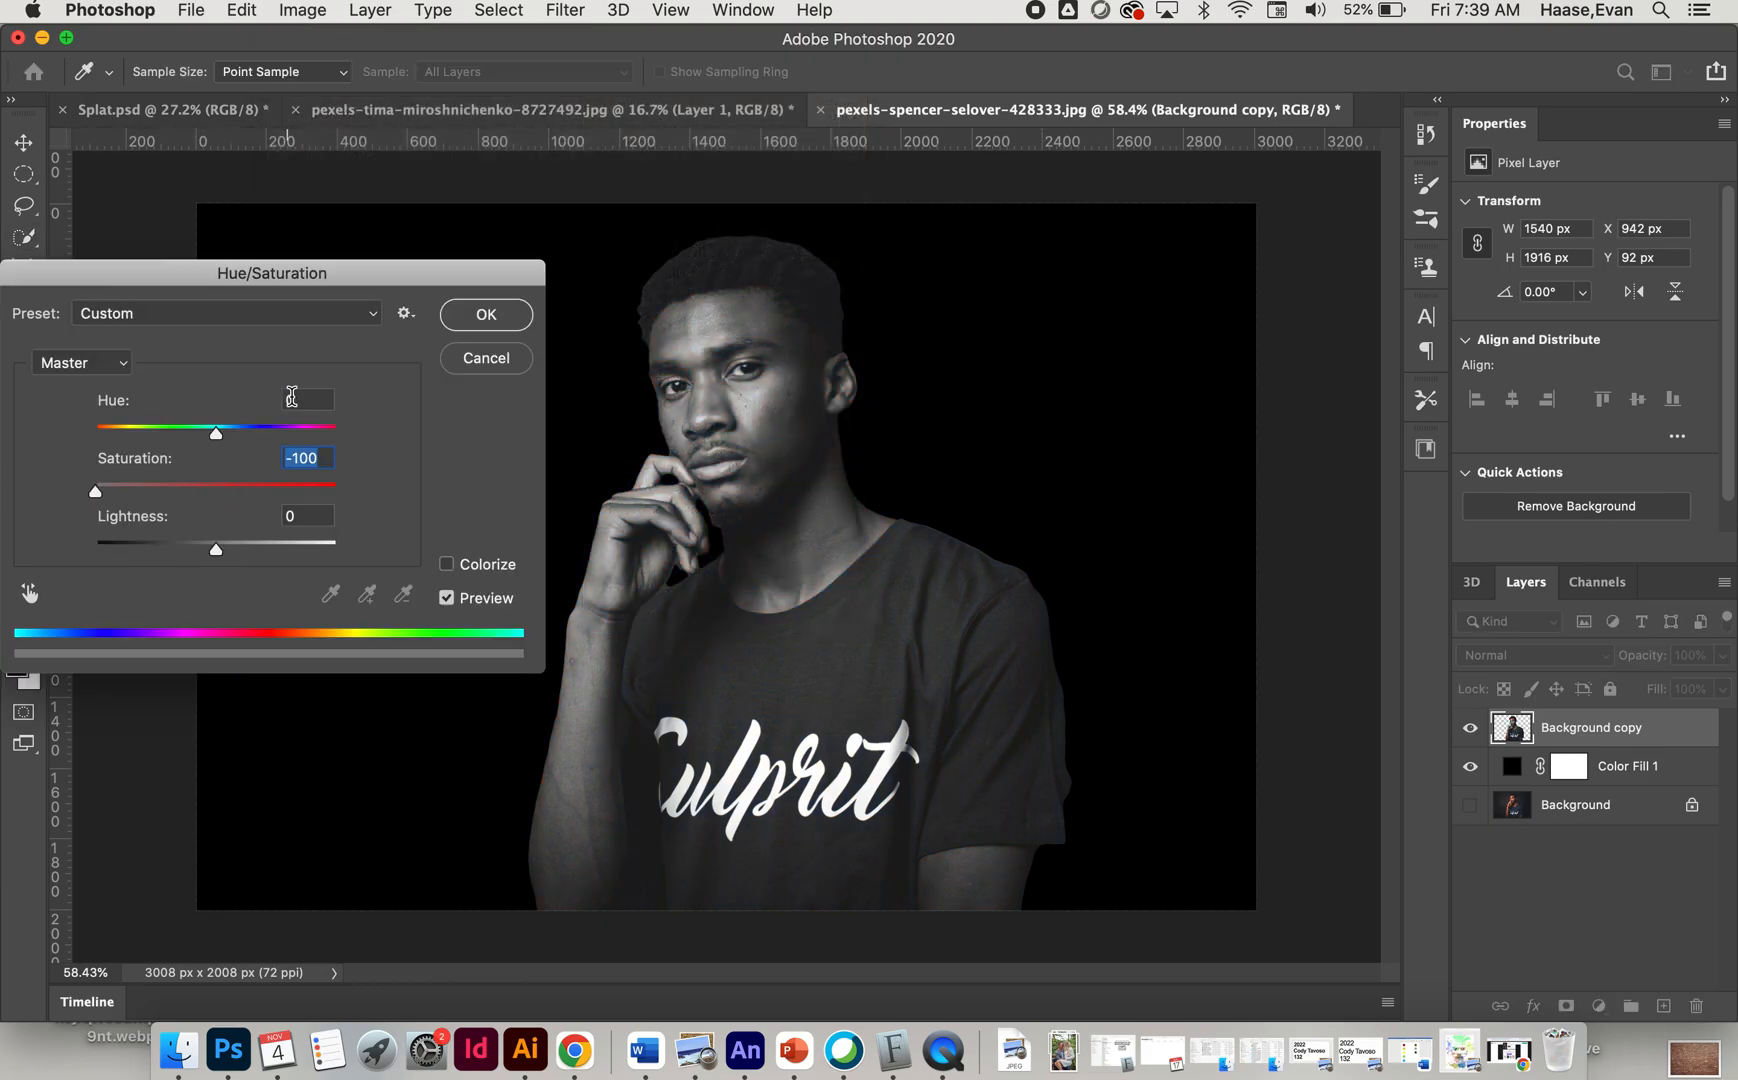
left_click(523, 318)
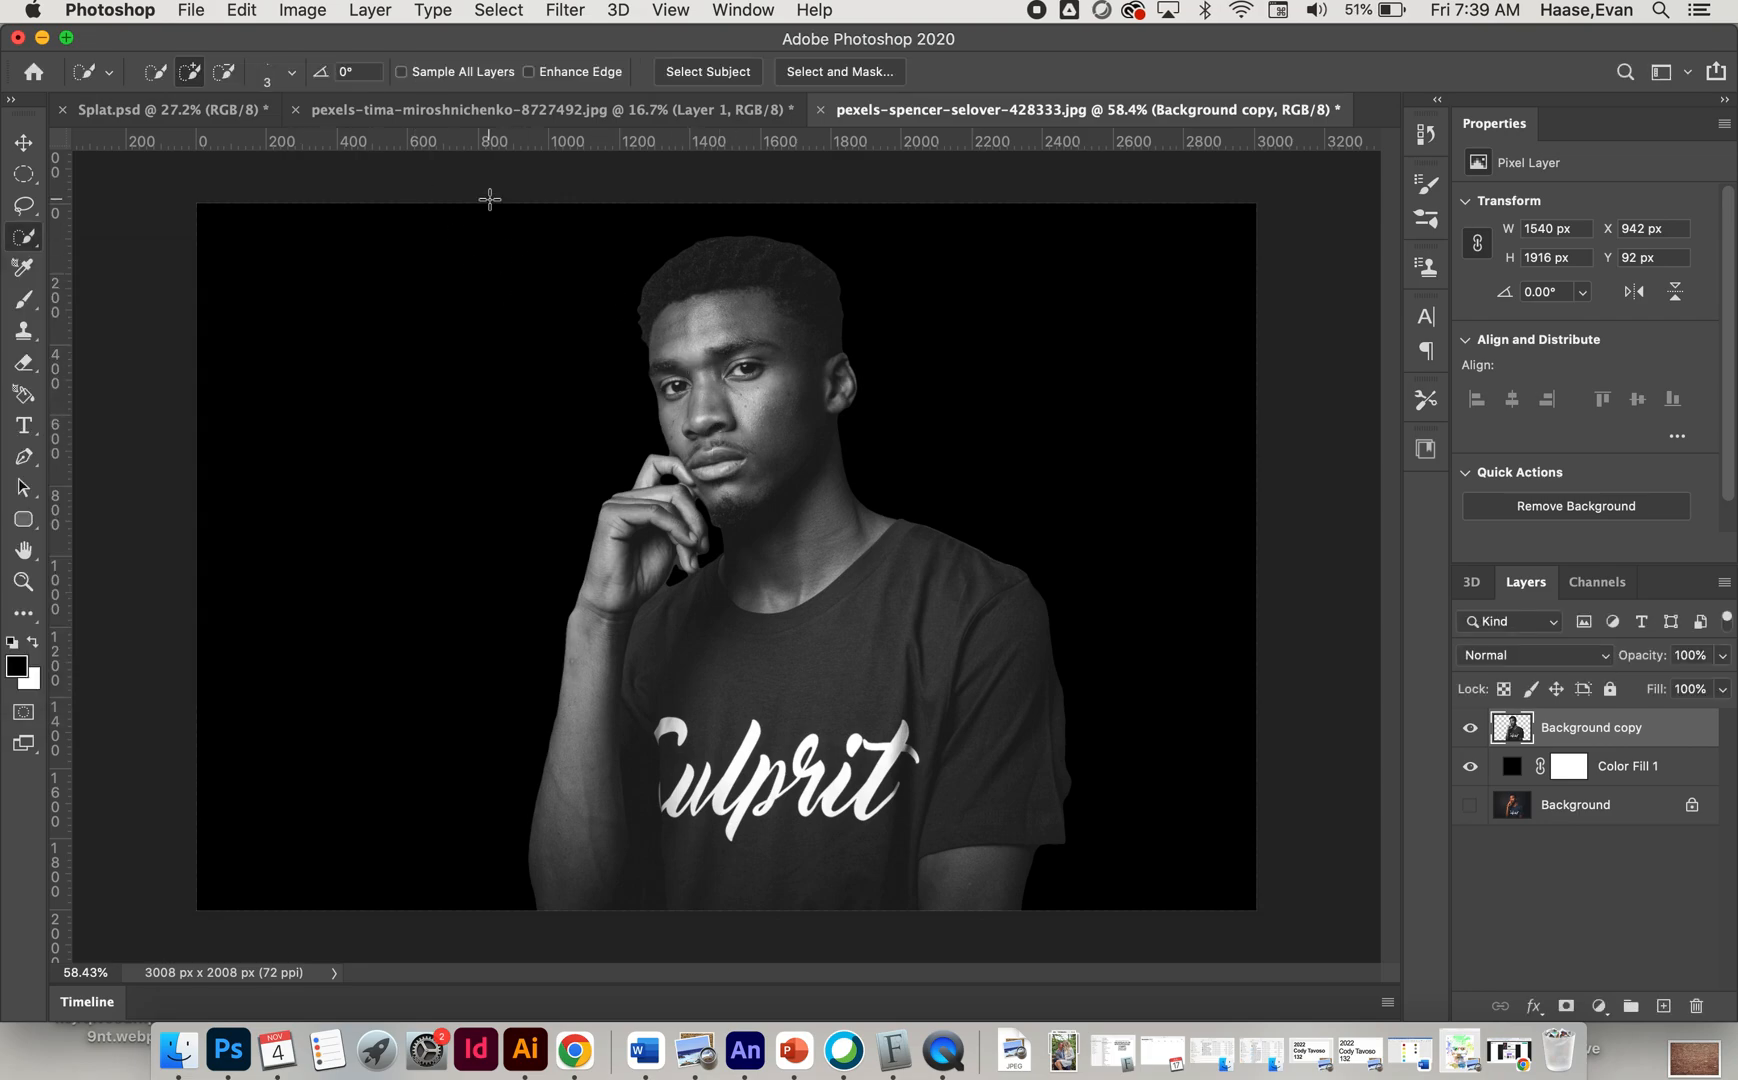
Step: Increase the cutout layer's contrast with Levels, setting the black input to 21 and the white input to 225
left_click(305, 12)
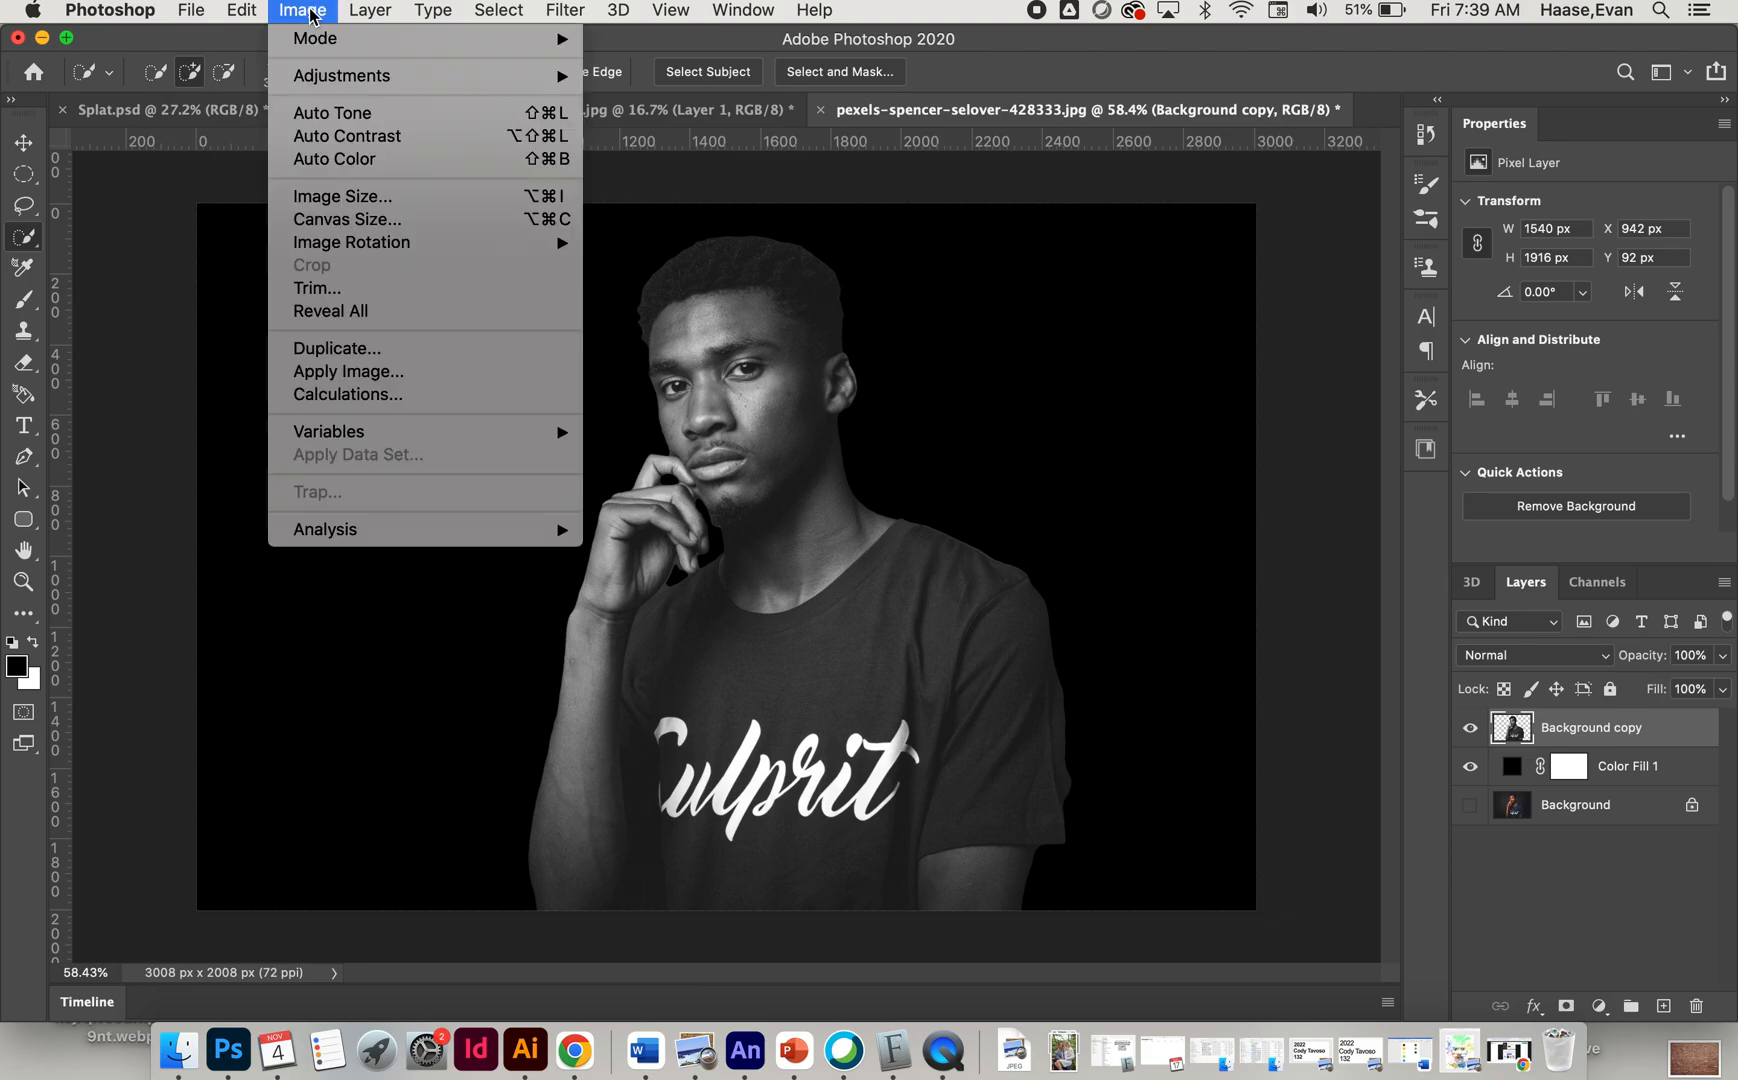
mouse_move(318, 75)
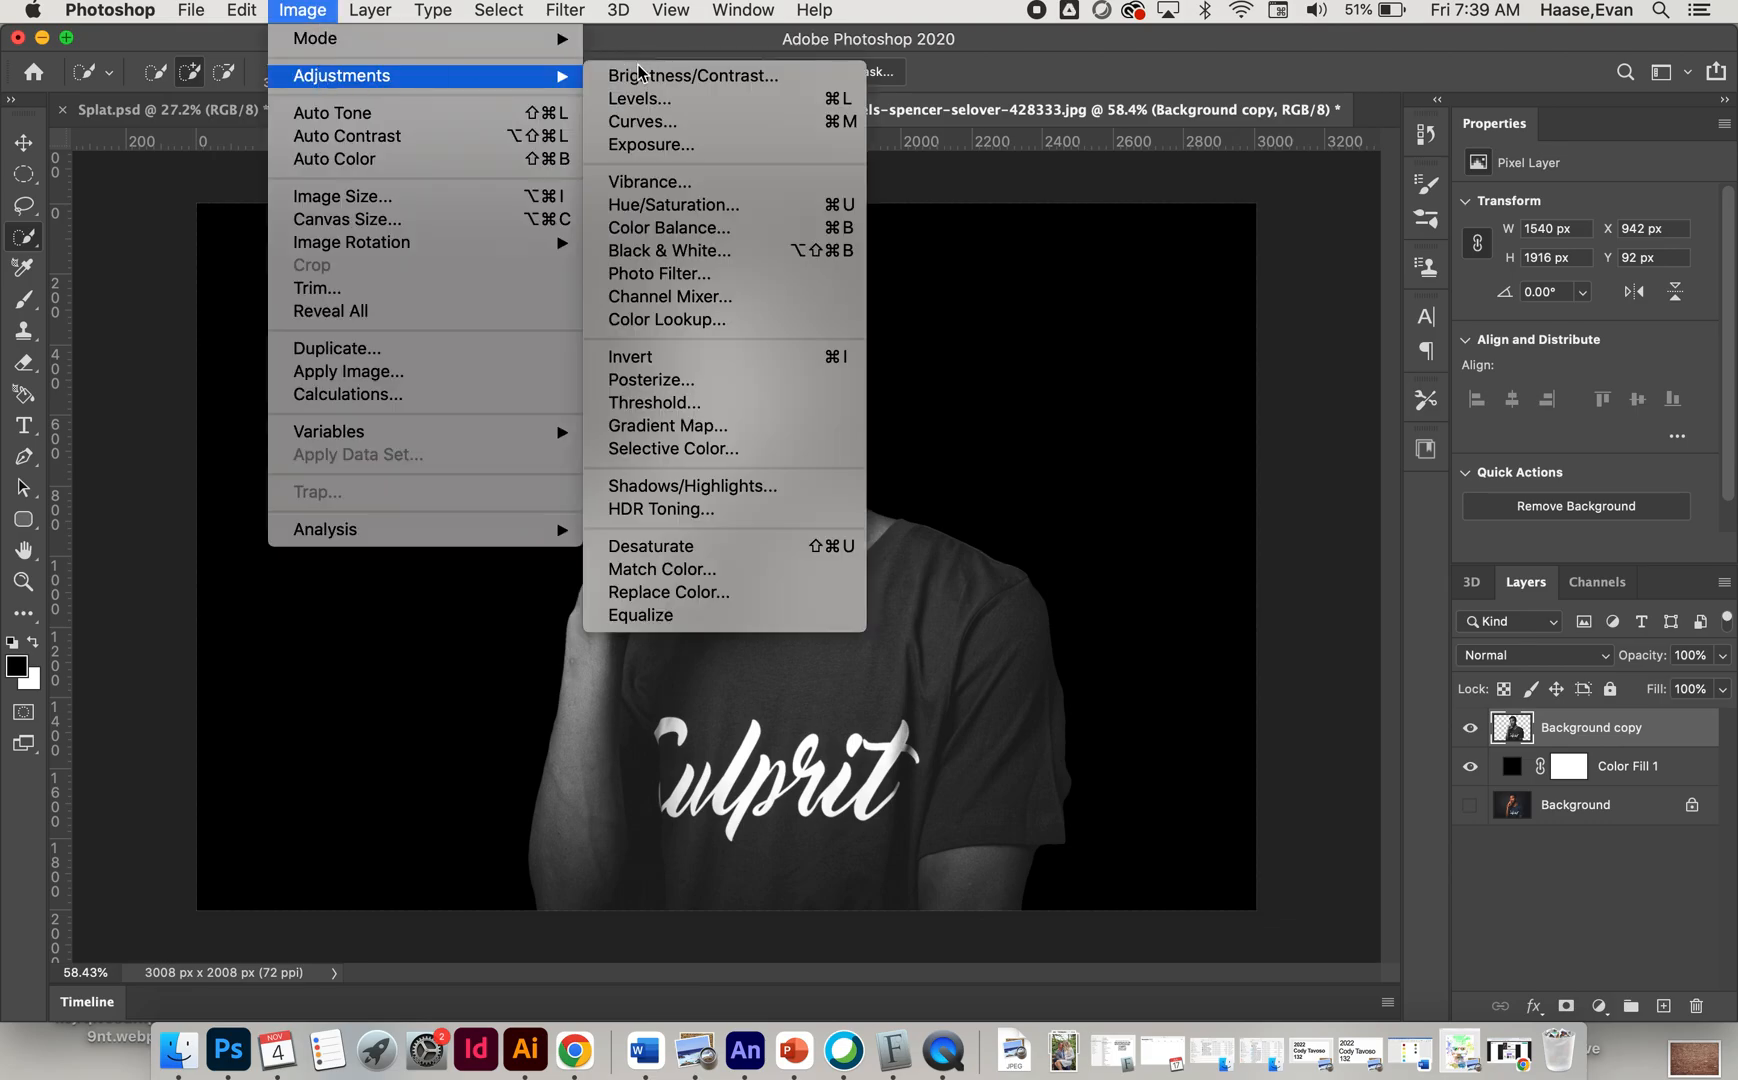
left_click(670, 106)
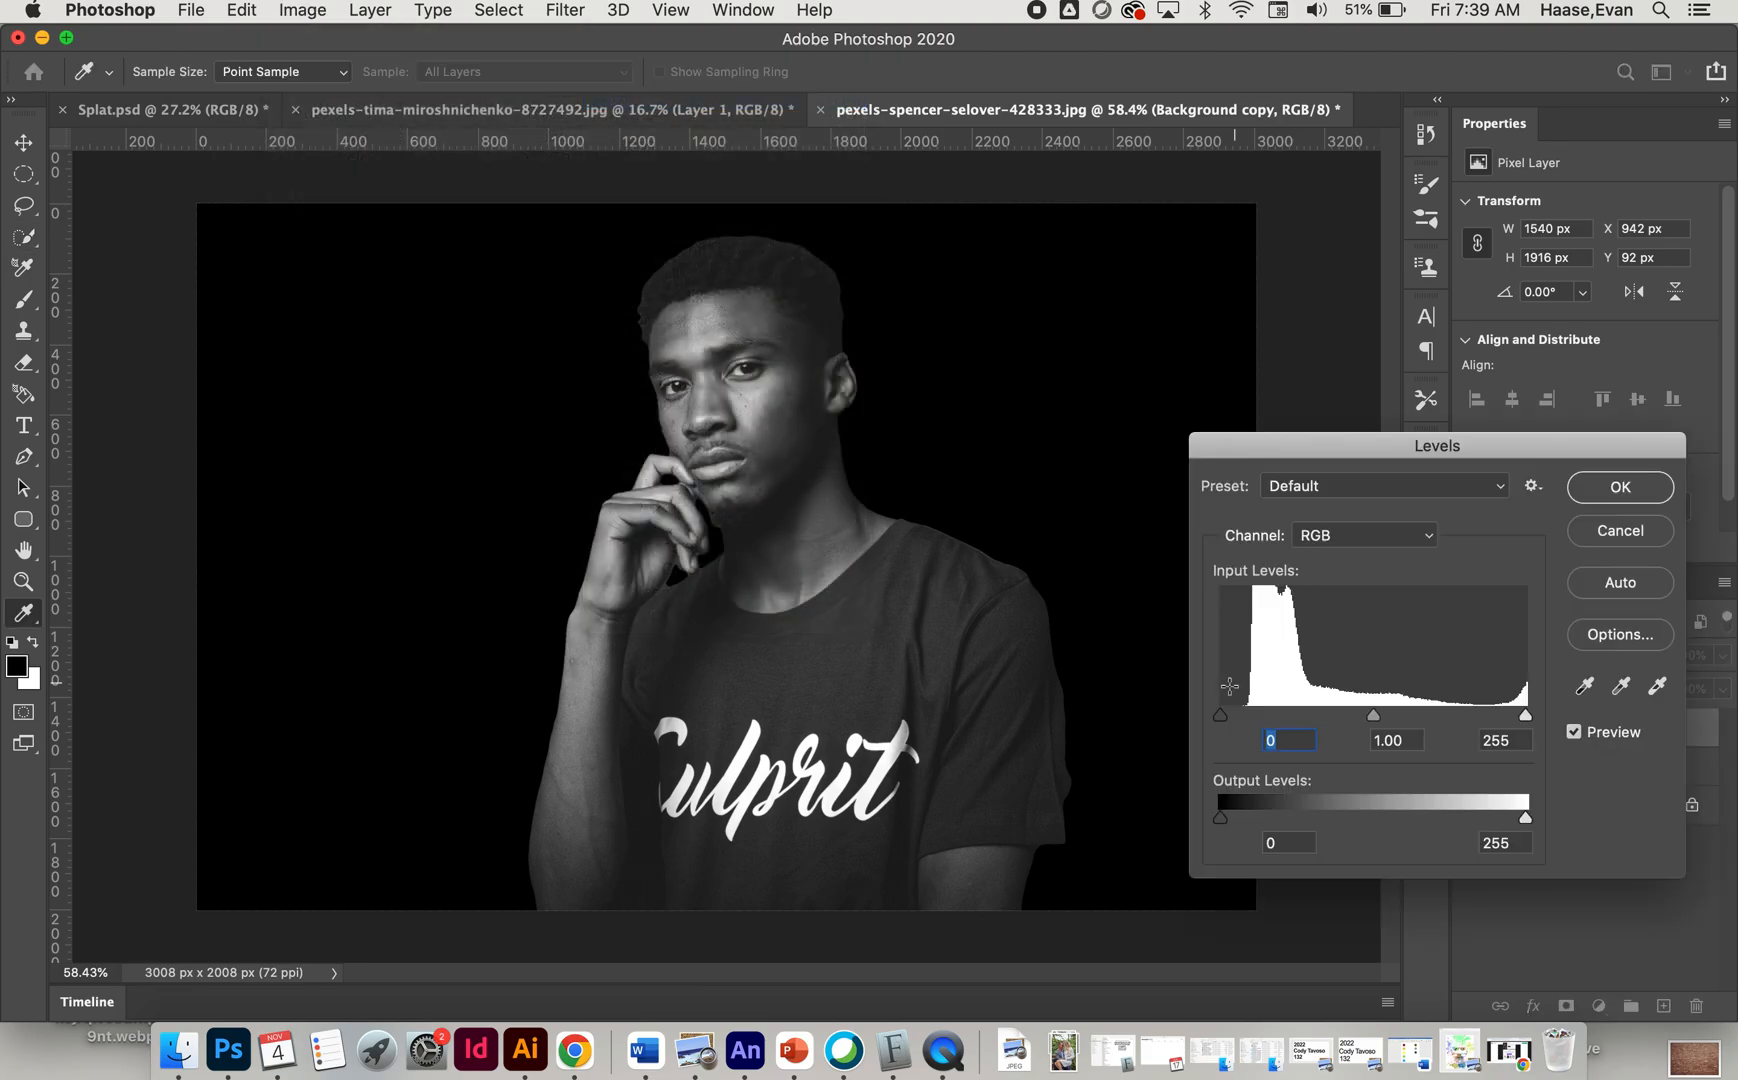
left_click_drag(1220, 716, 1246, 716)
left_click_drag(1524, 716, 1490, 718)
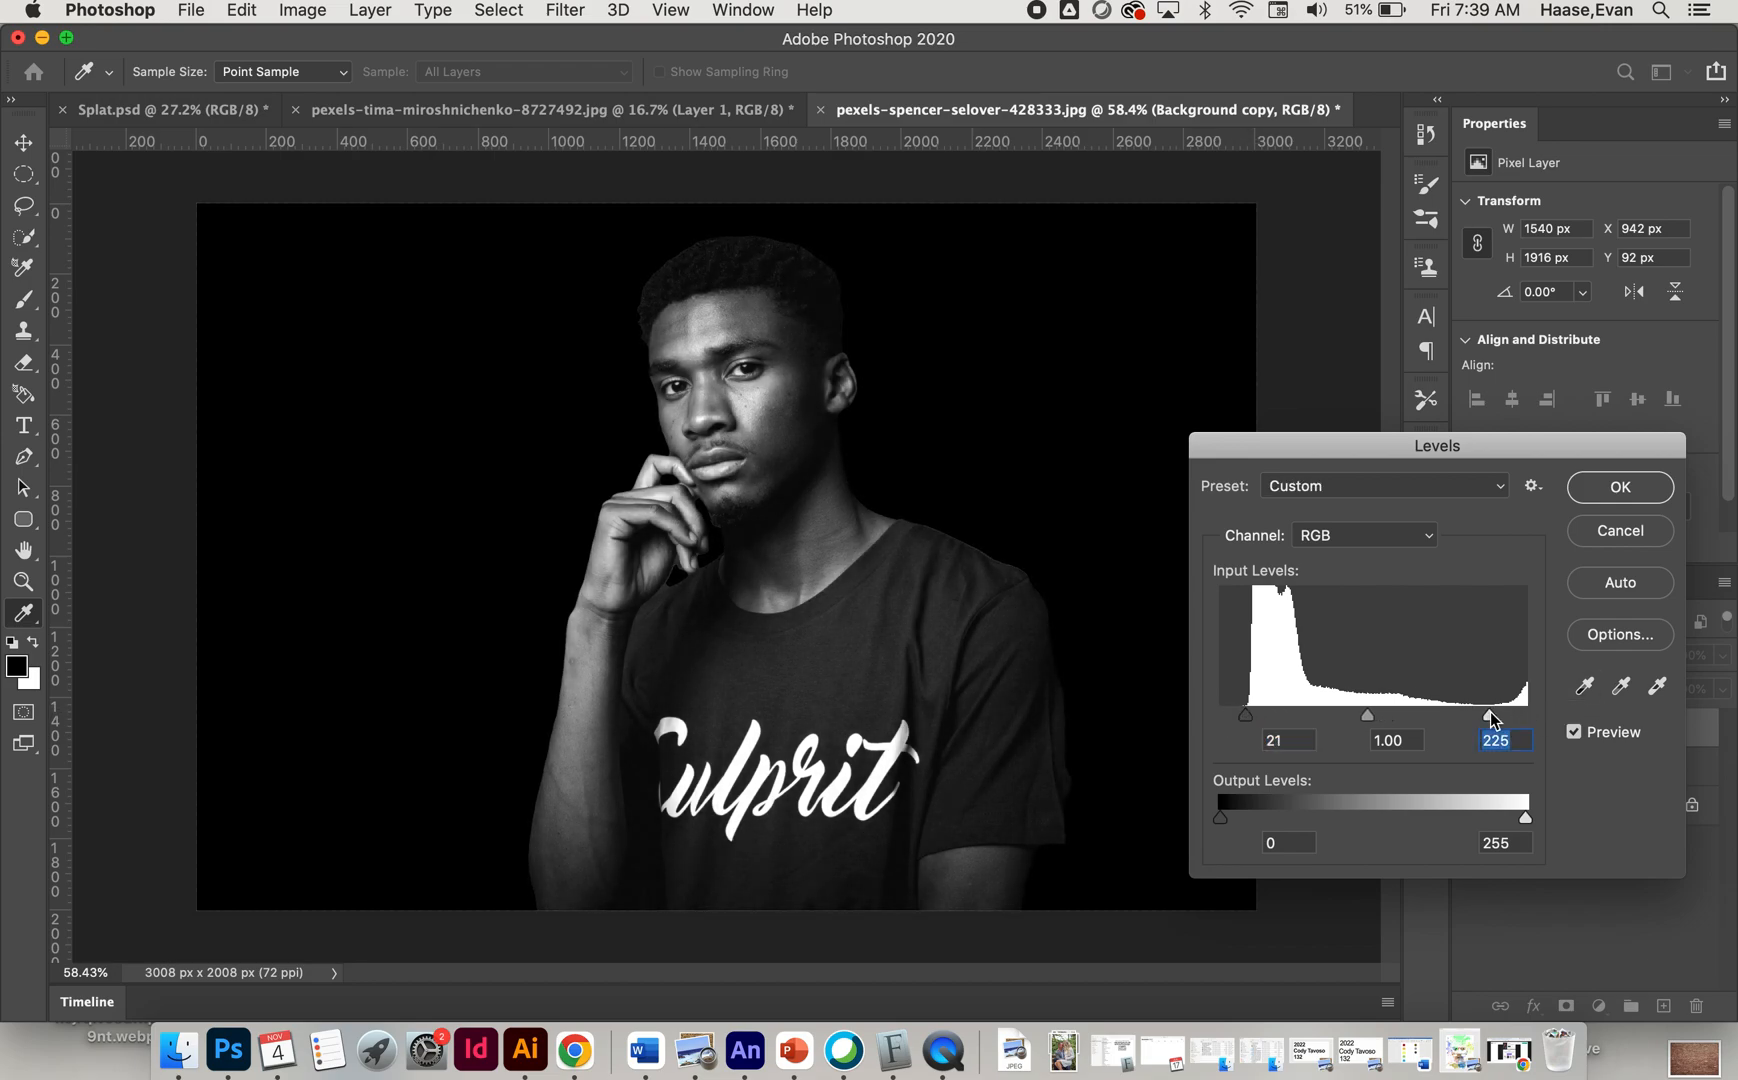
left_click(1600, 483)
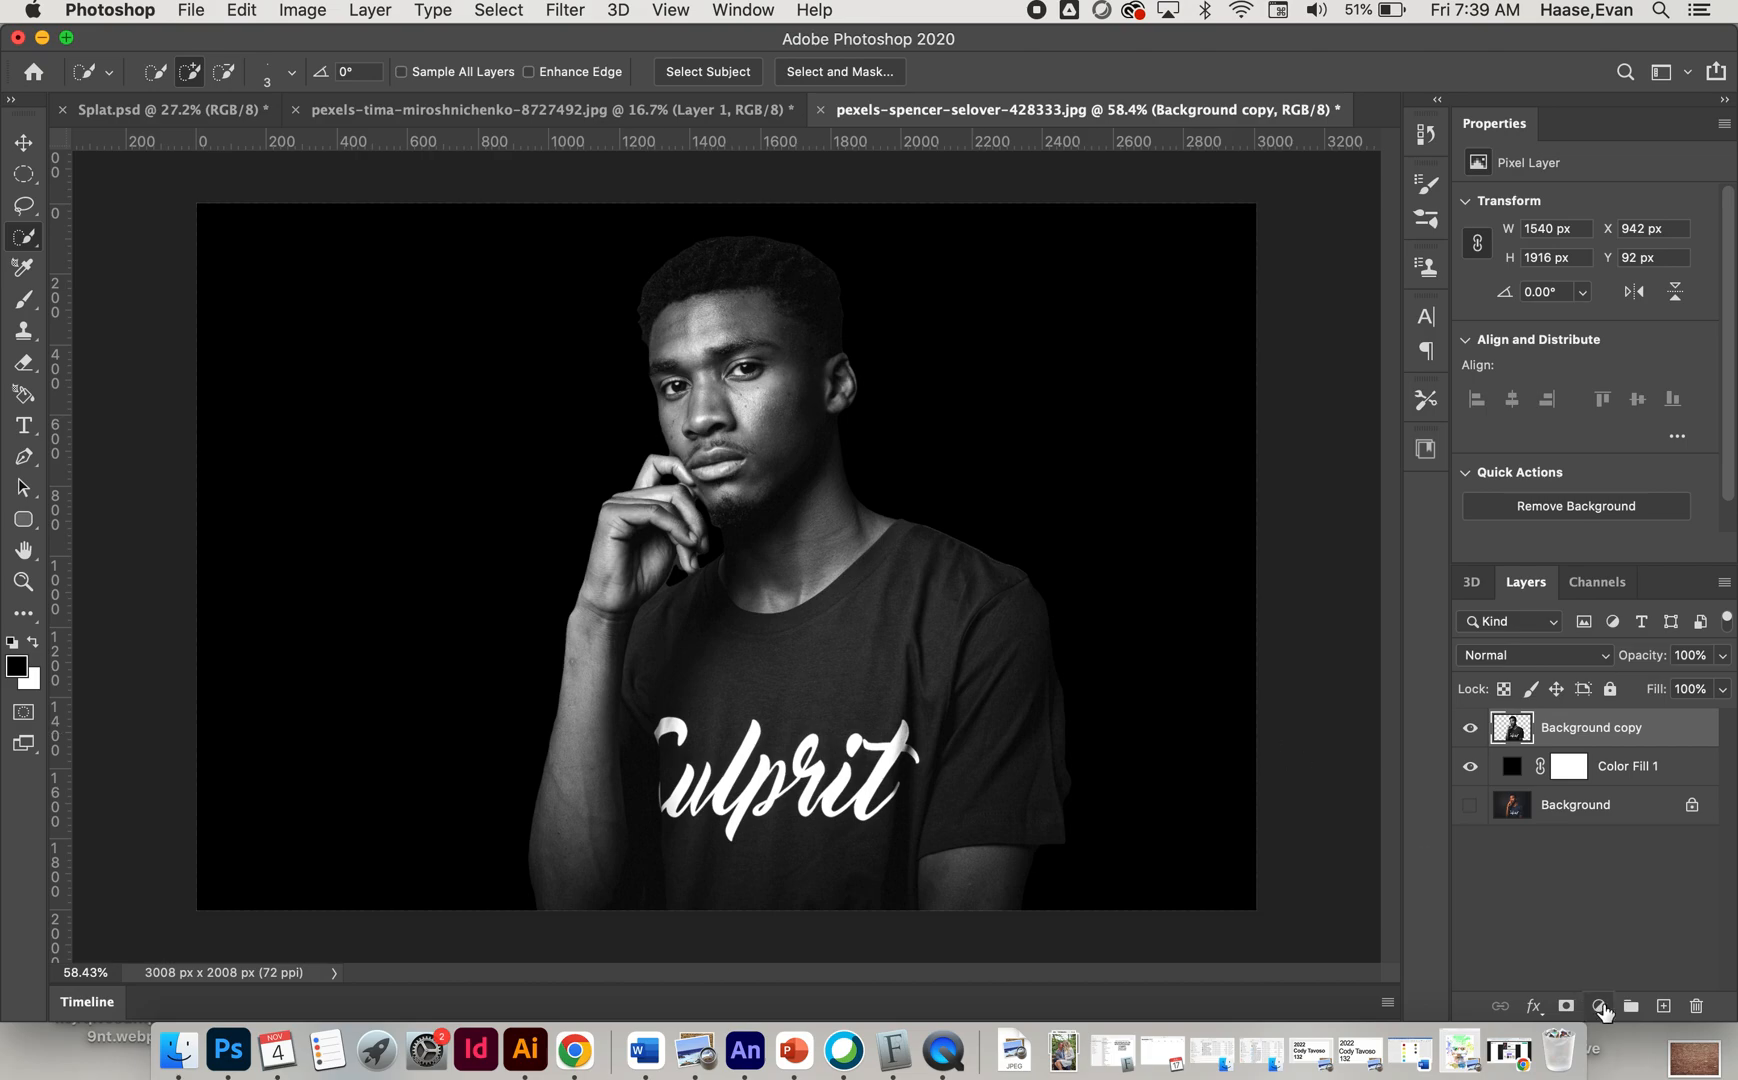
Step: Add a Gradient Map adjustment layer above the man's cutout and apply the Blue_27 preset from the Blues group
left_click(1600, 1007)
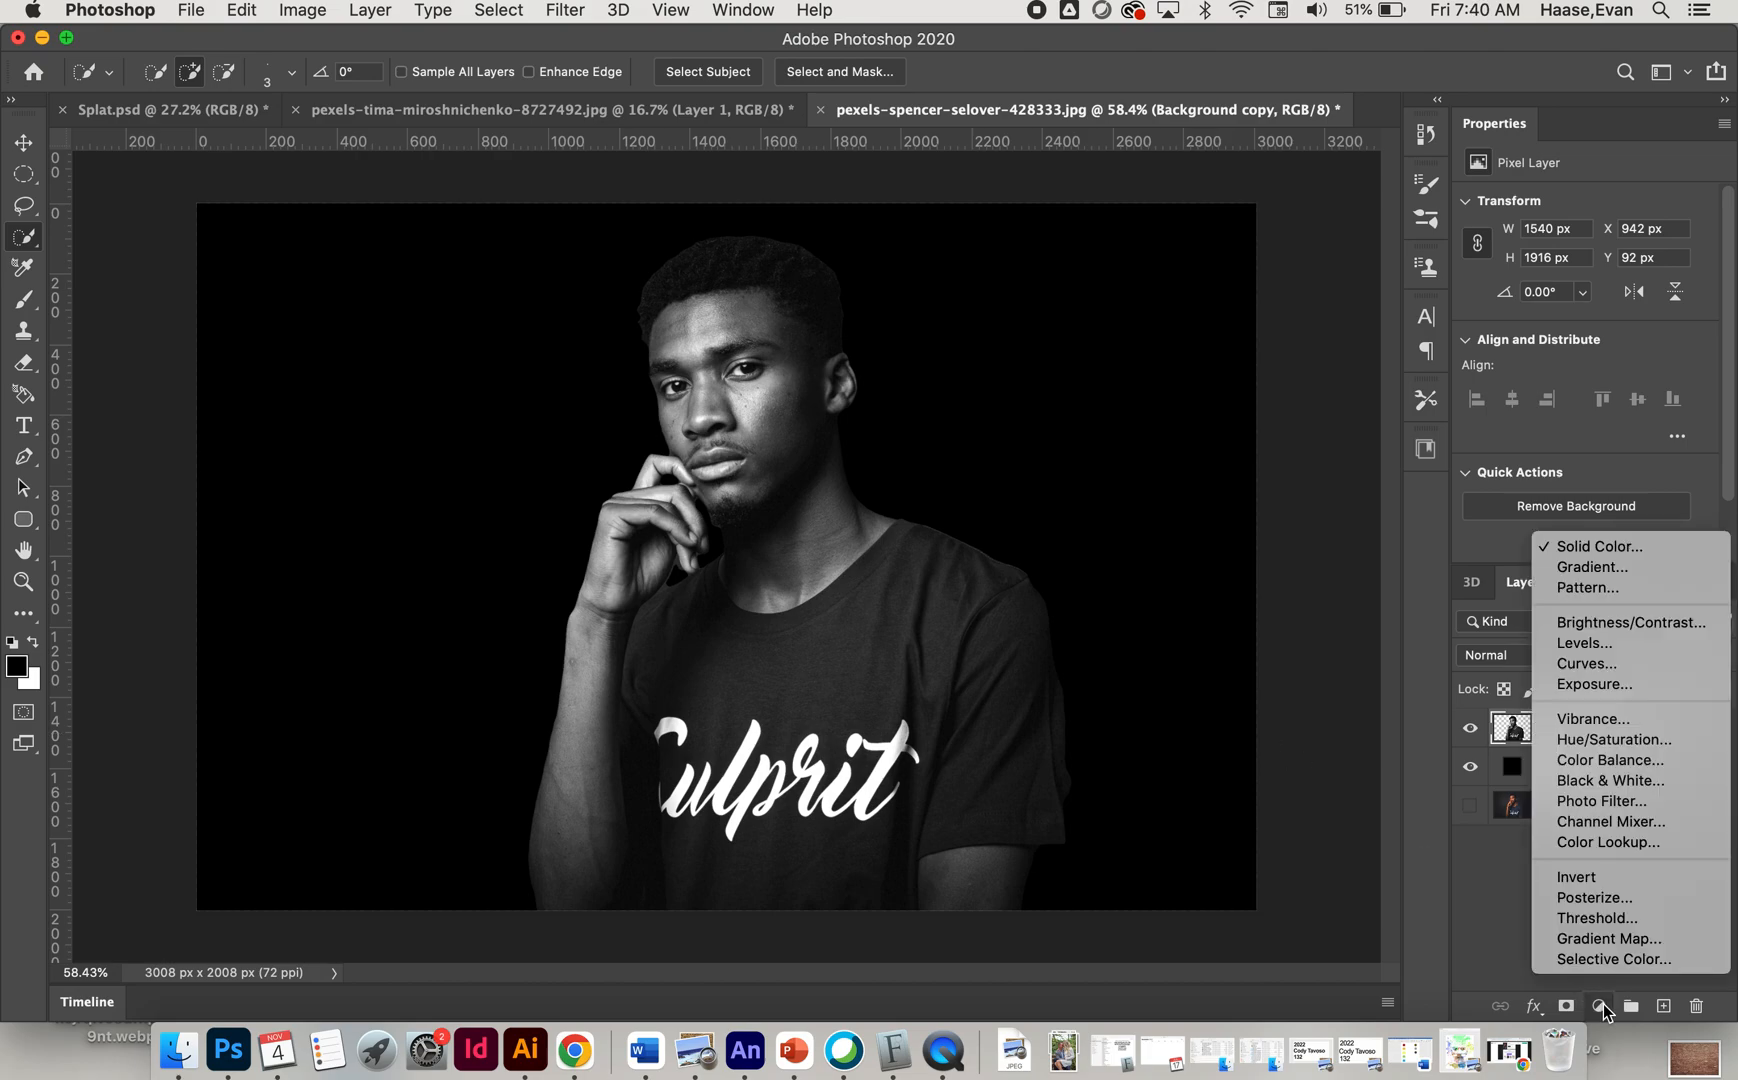
left_click(1609, 940)
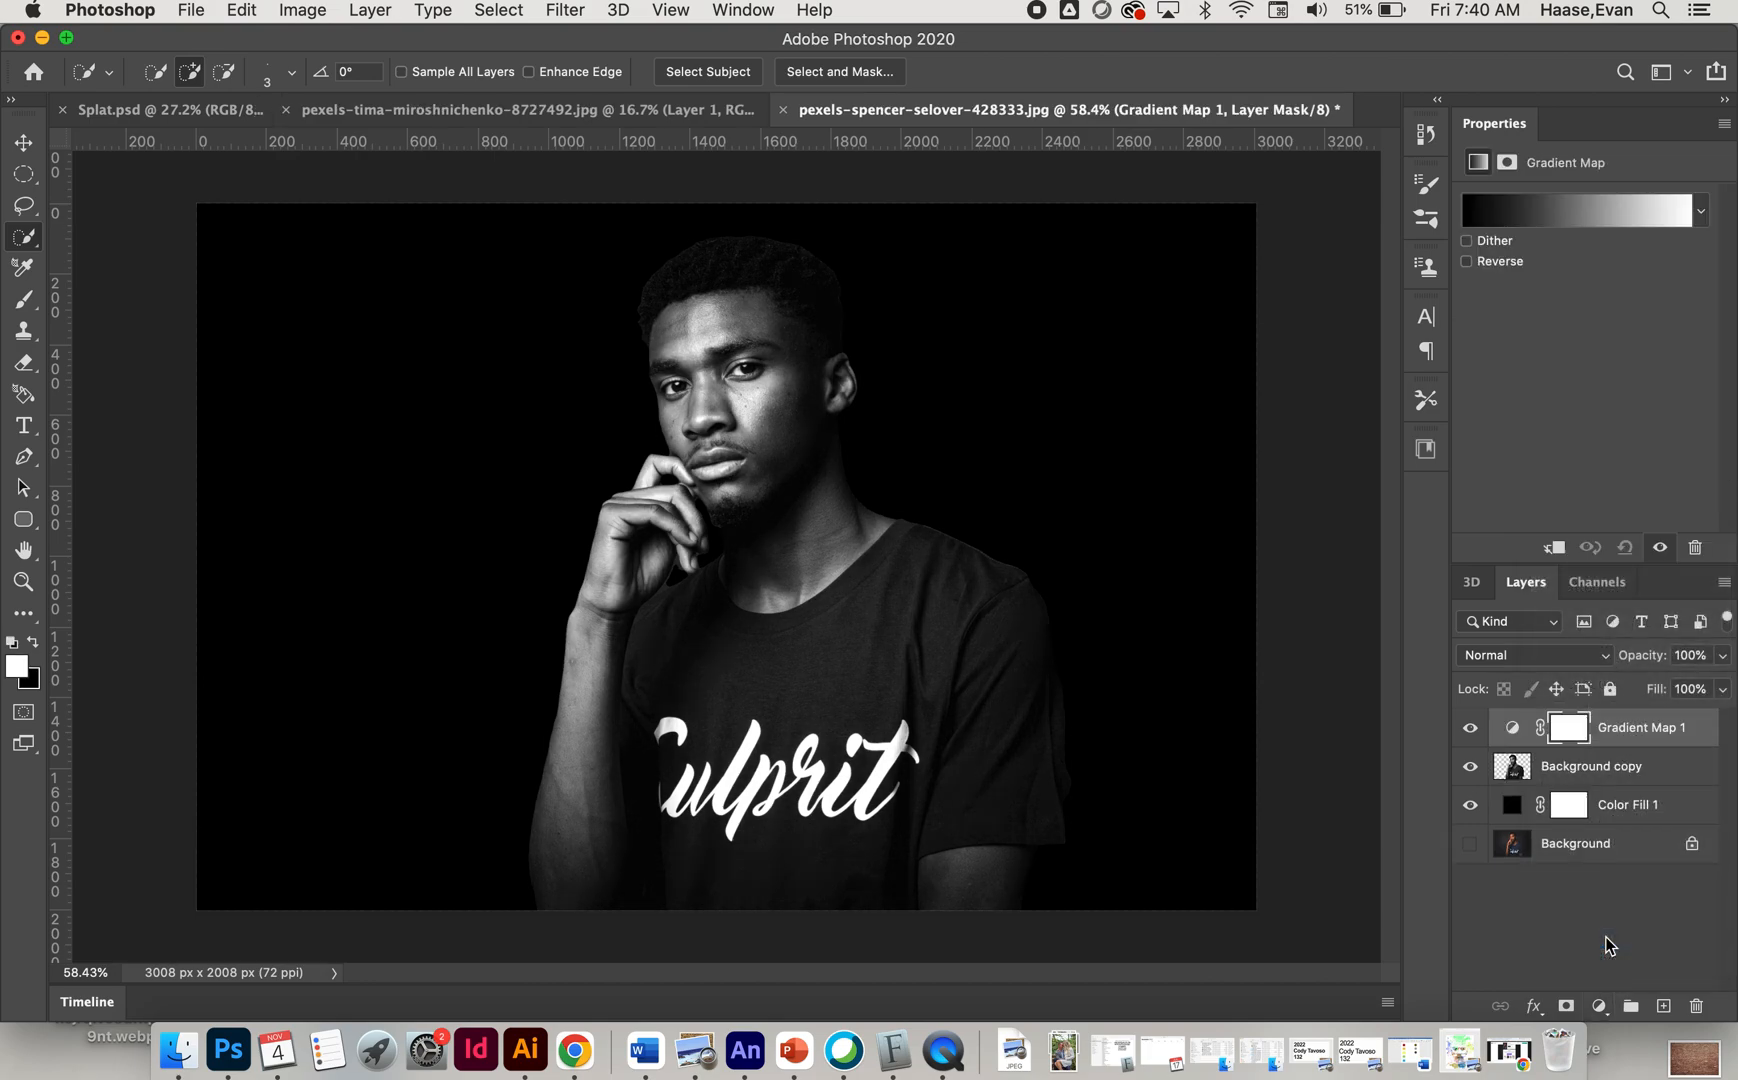
left_click(1608, 219)
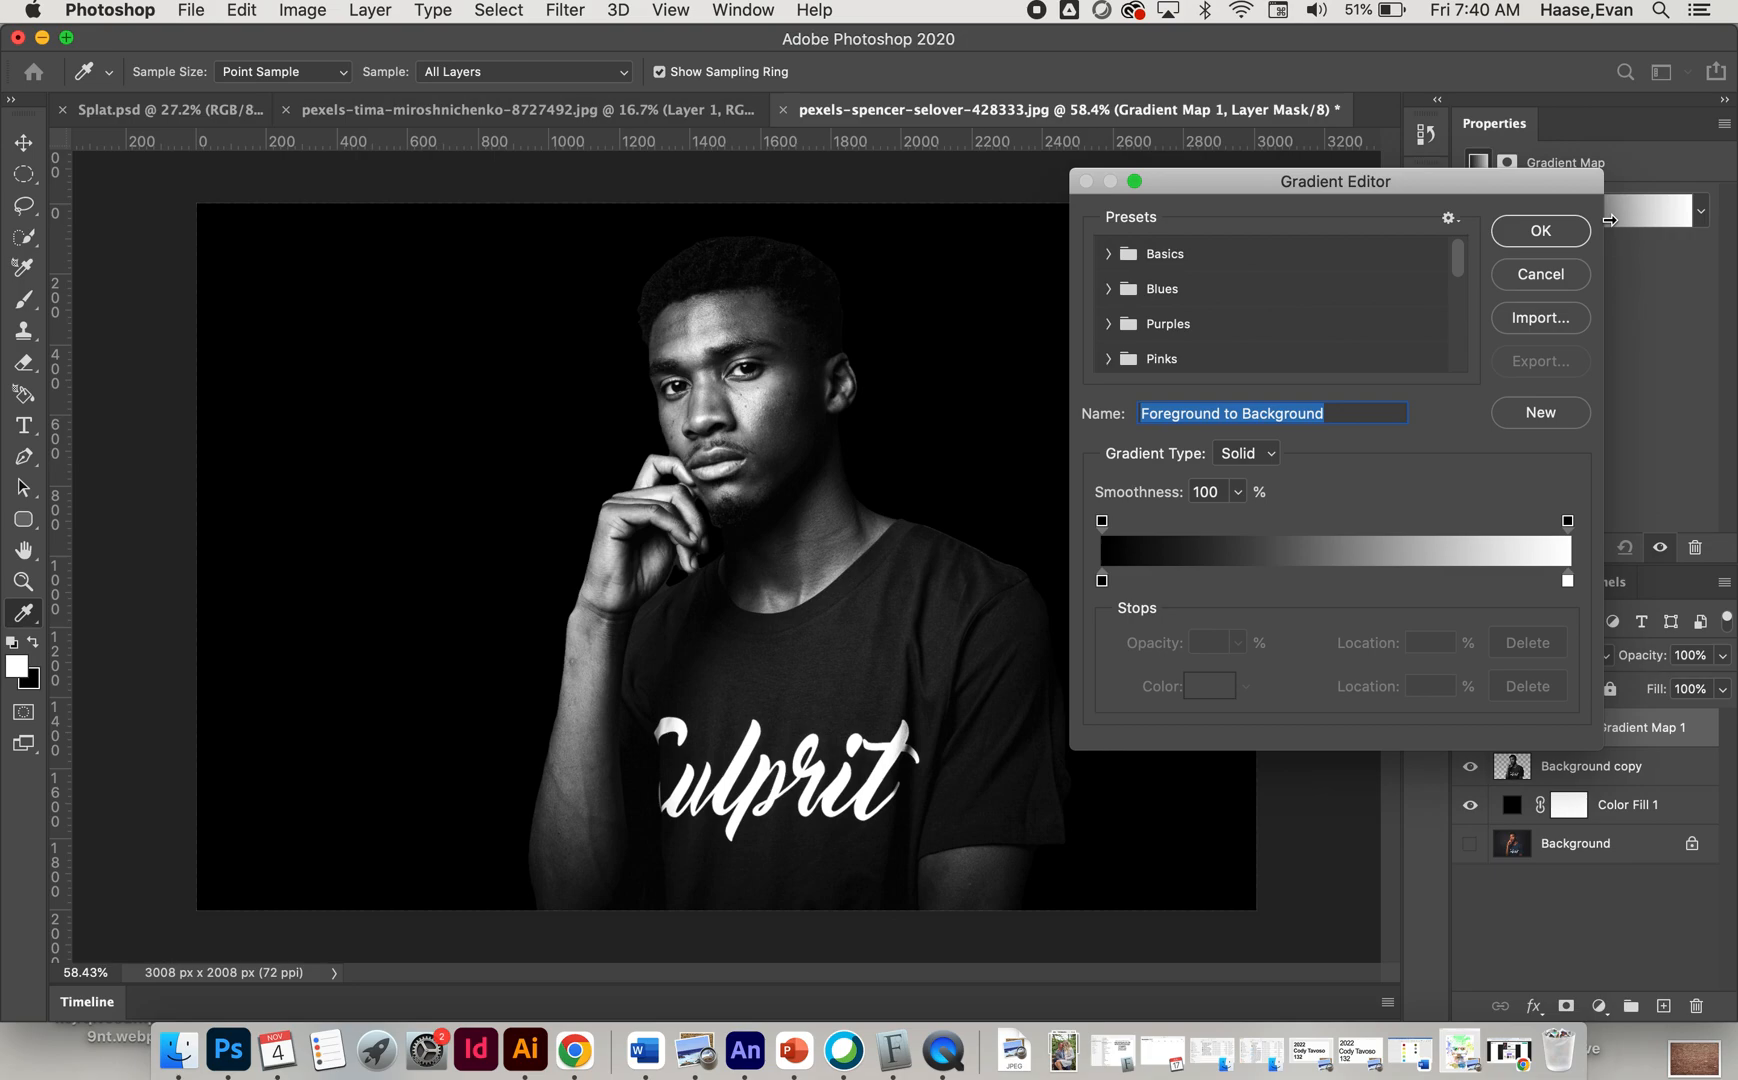
left_click(1109, 253)
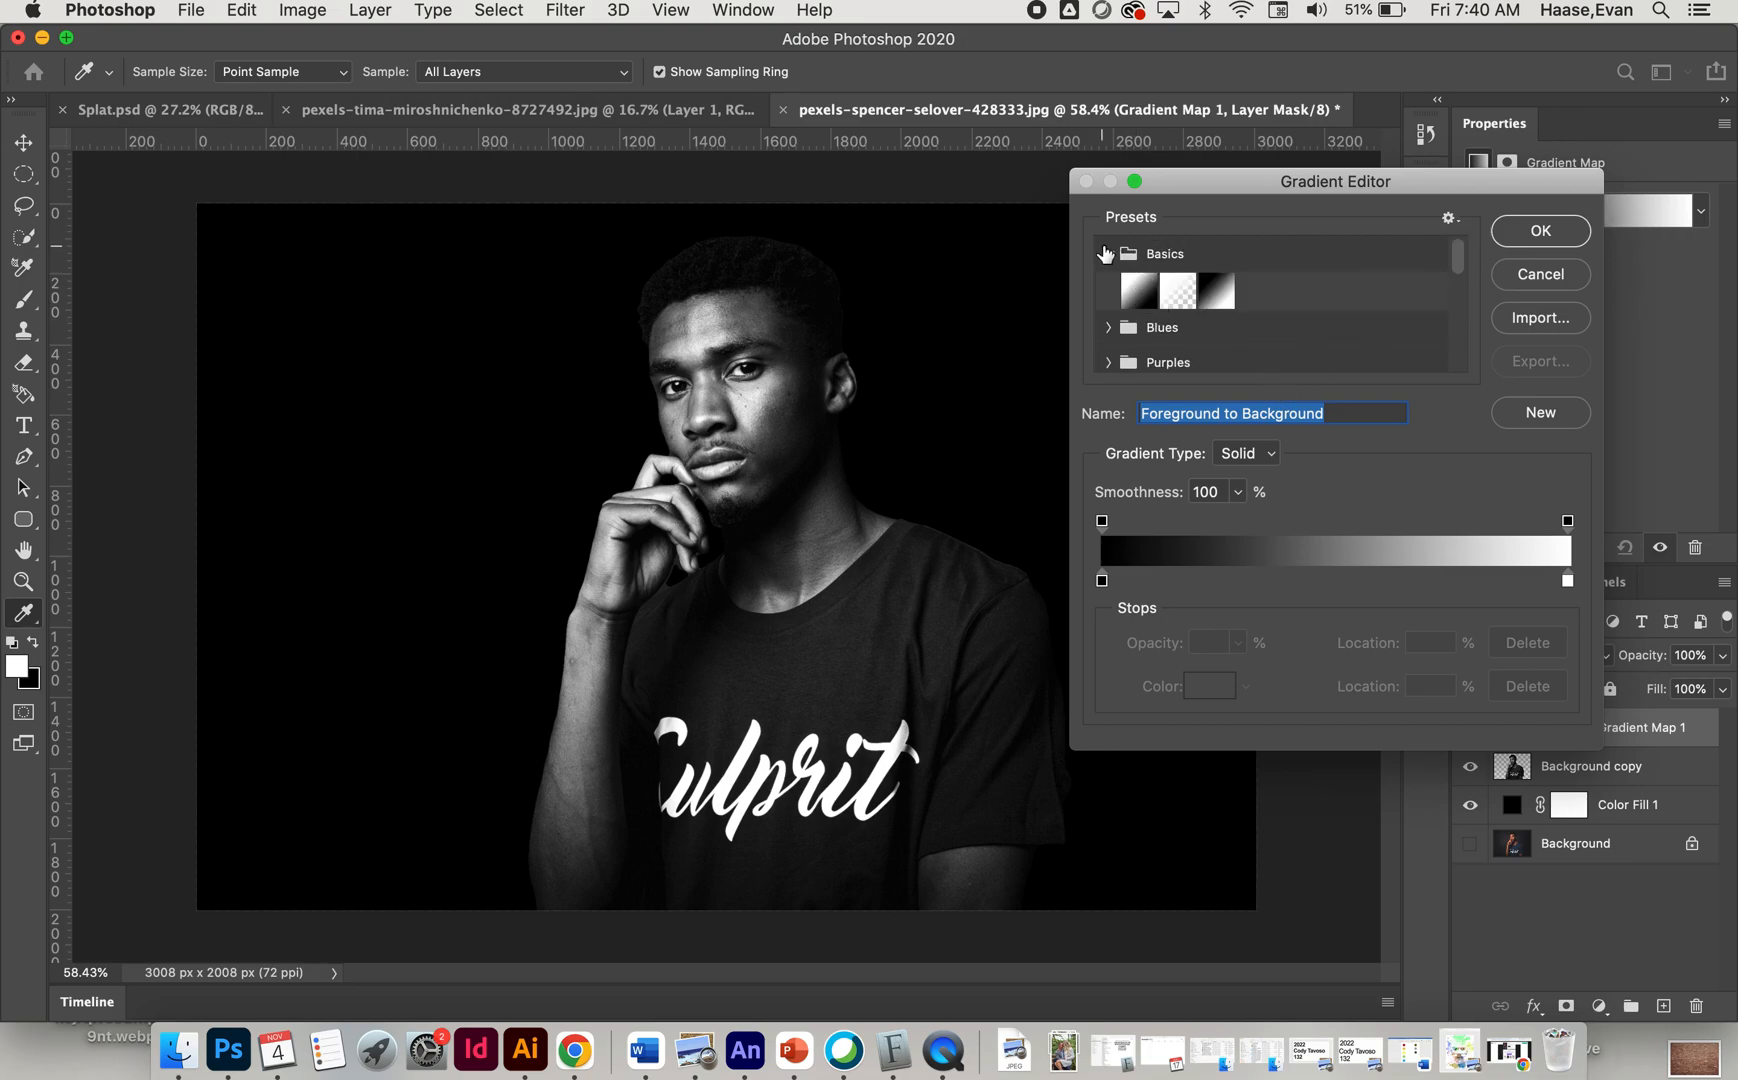
left_click(1107, 253)
left_click(1108, 288)
scroll(1184, 318, "down", 5)
scroll(1204, 316, "up", 3)
left_click(1204, 310)
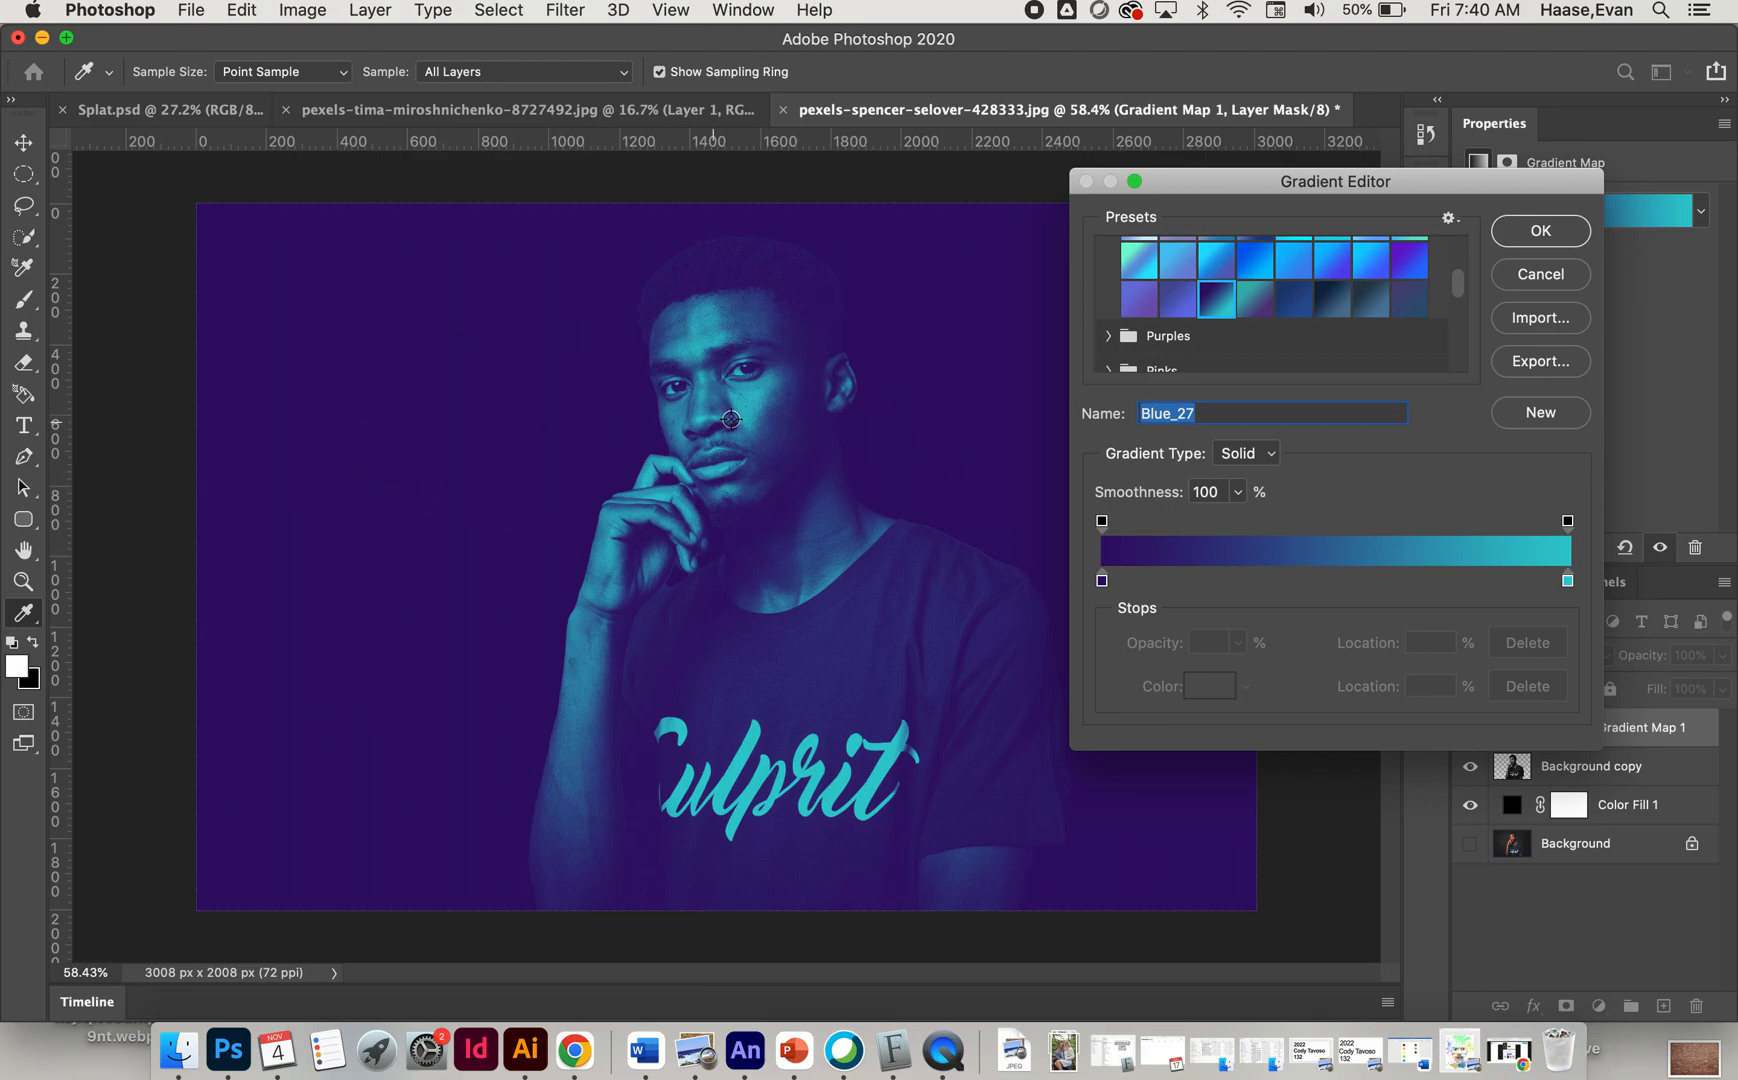
left_click(1572, 234)
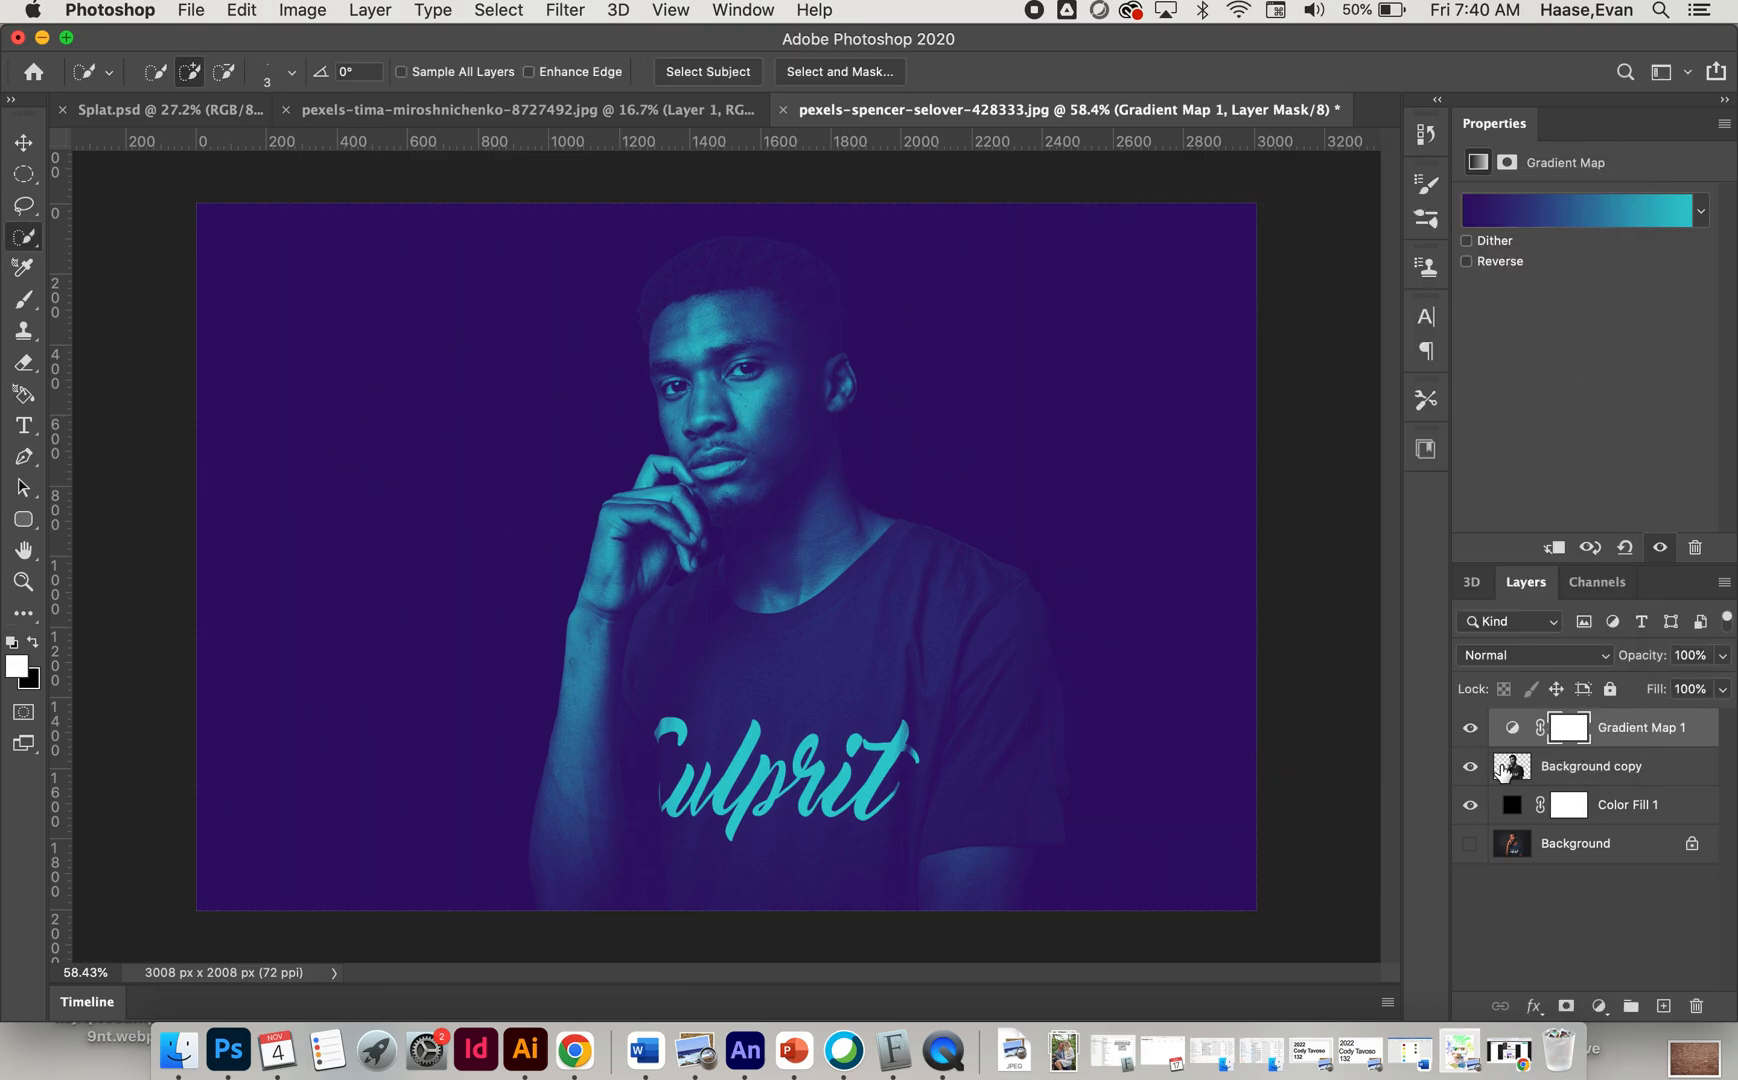
Step: Clip the Gradient Map layer to the man's cutout layer with a clipping mask
right_click(1640, 729)
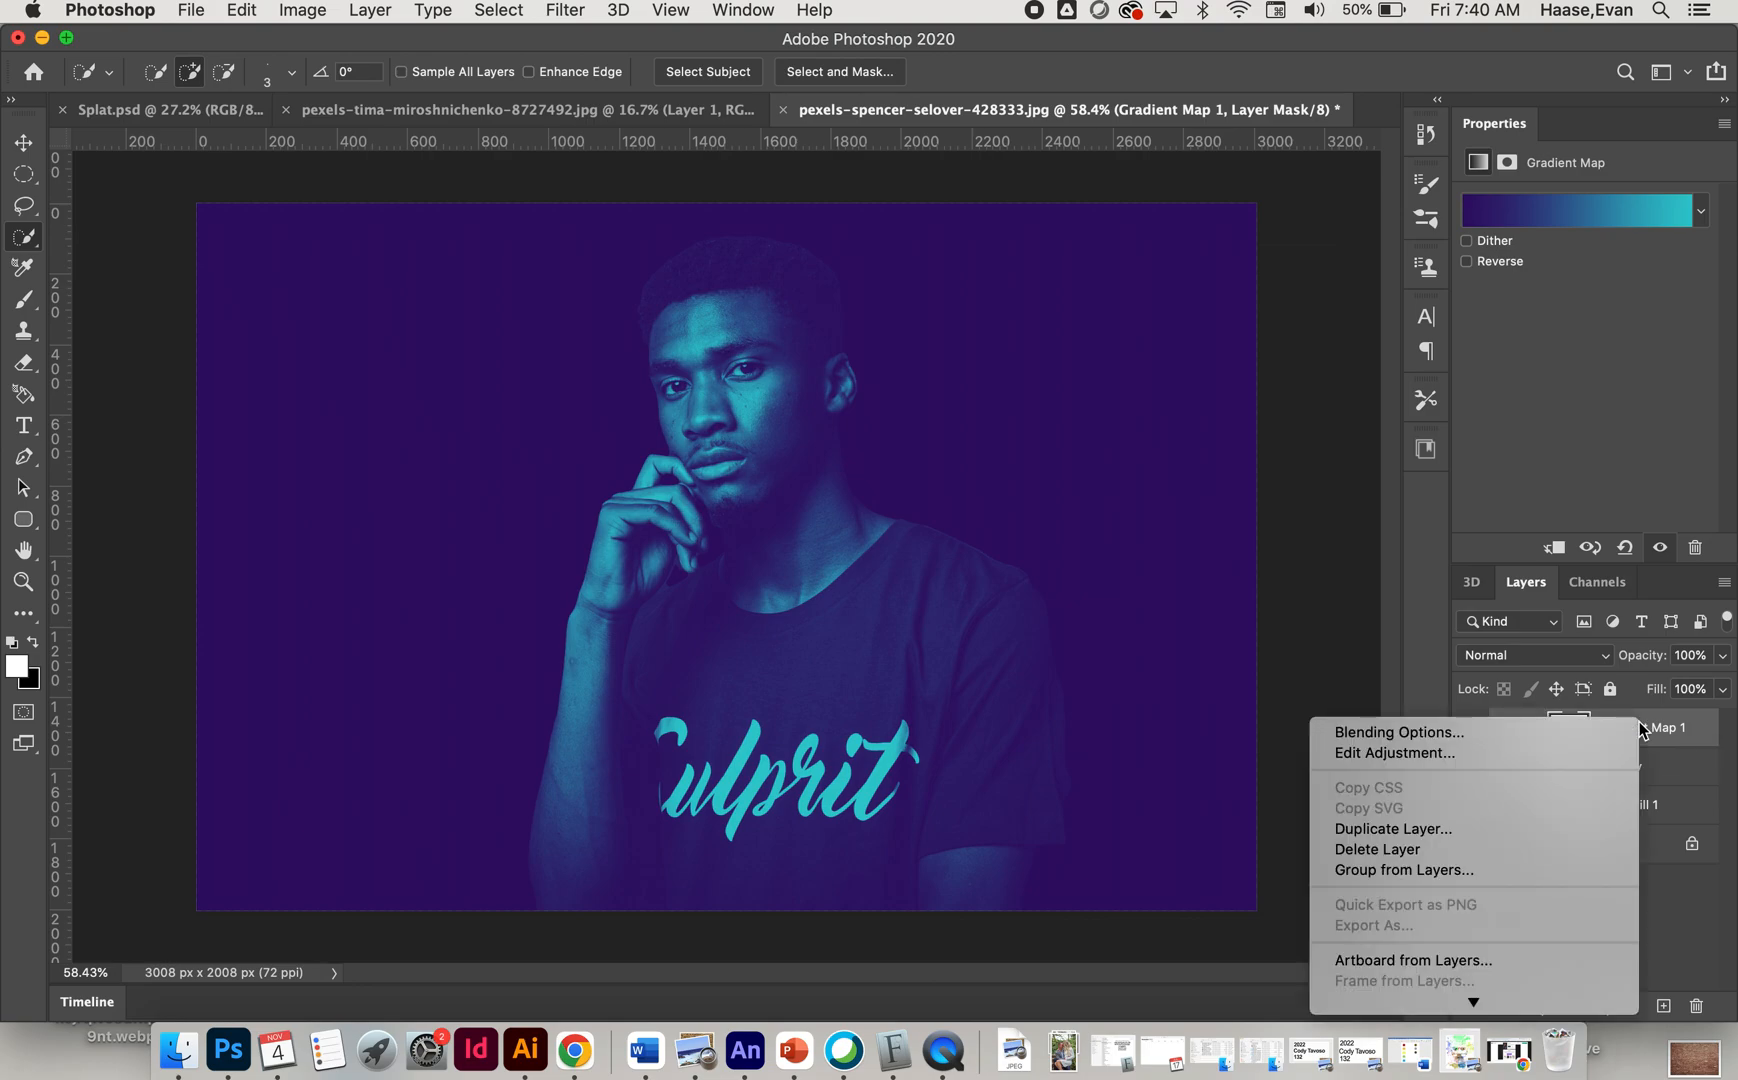
scroll(1460, 880, "down", 5)
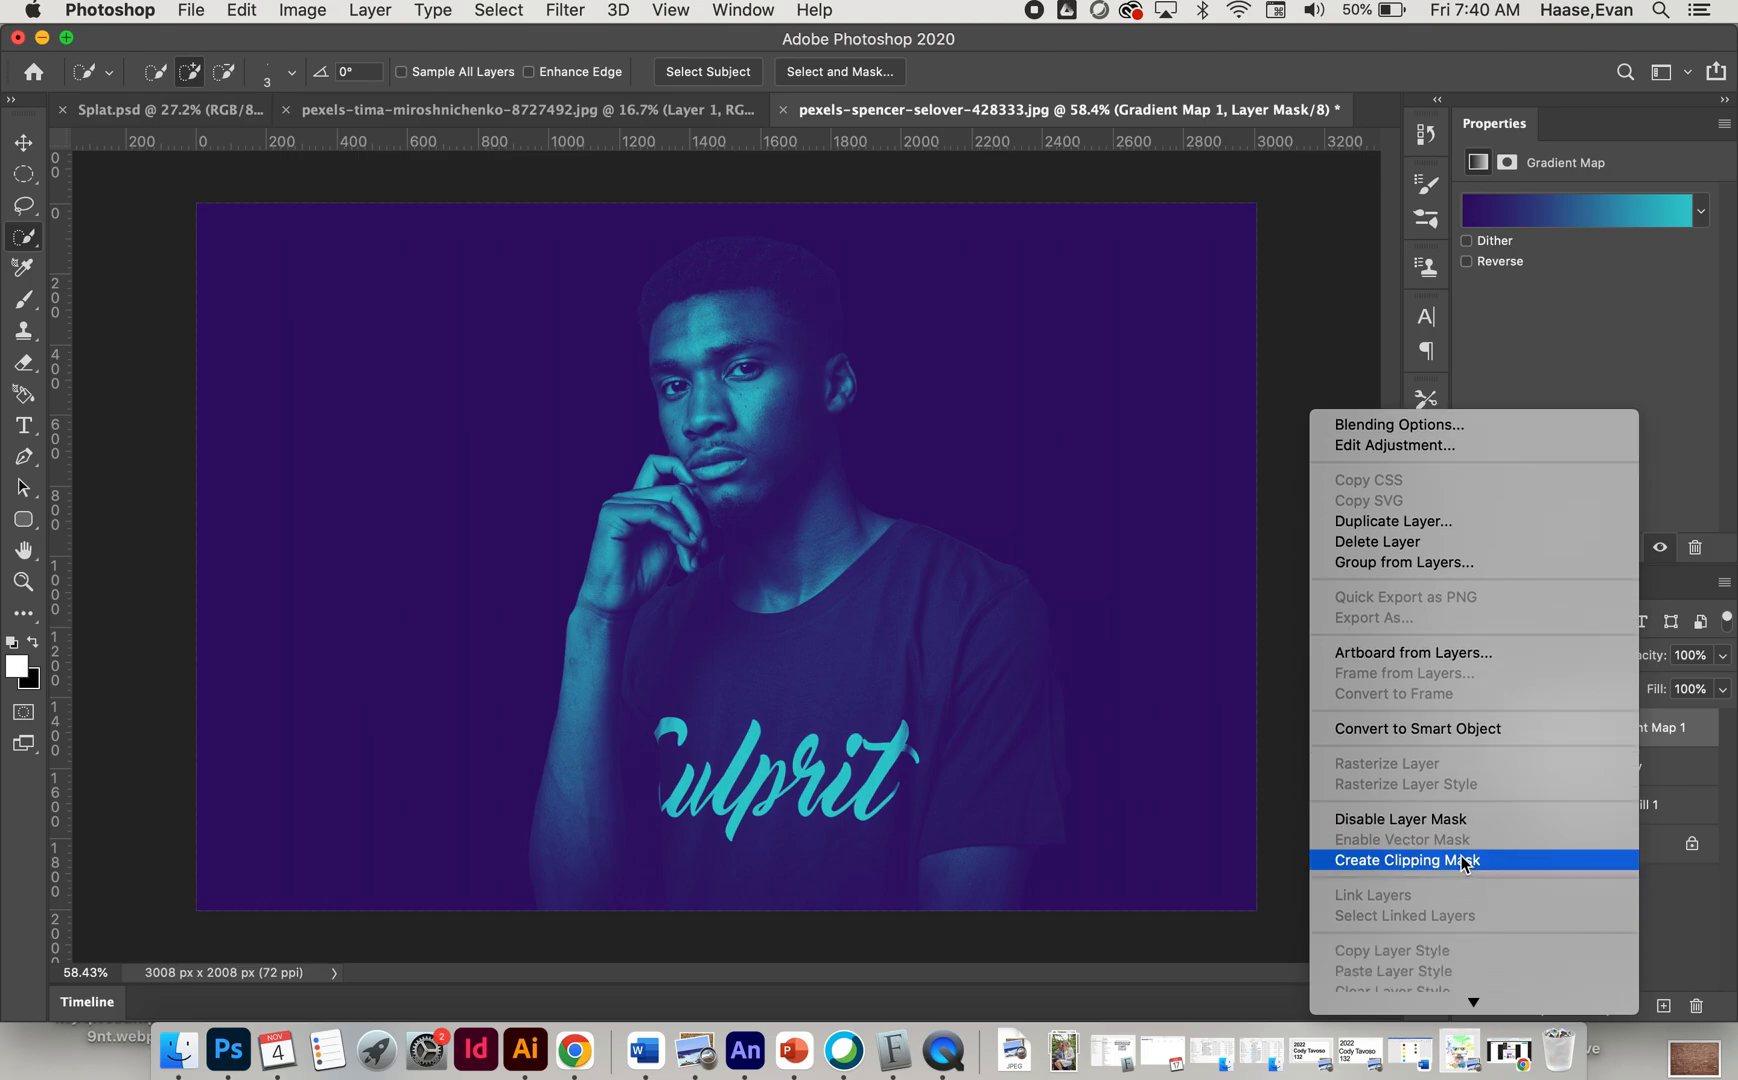
left_click(1463, 862)
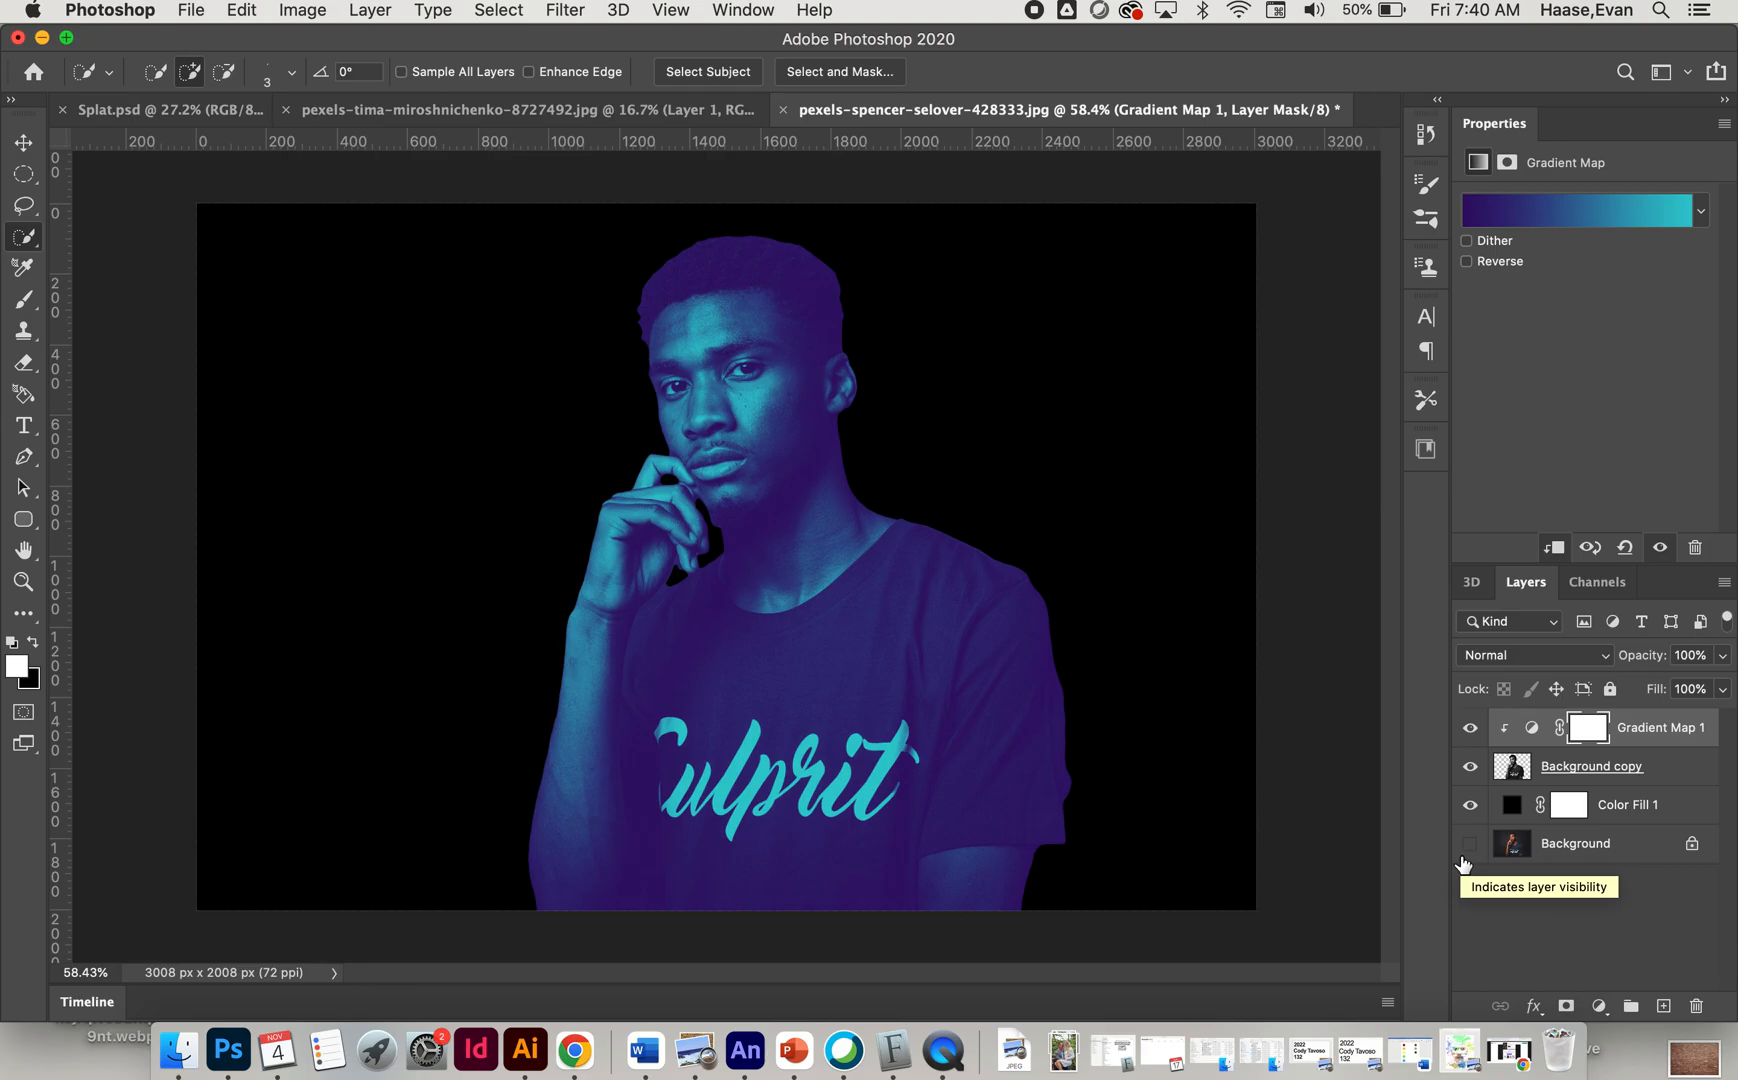
Step: Open the Gradient Map's gradient for editing and compare the Blue_28 preset with Blue_27, keeping Blue_27 as the base
left_click(1570, 222)
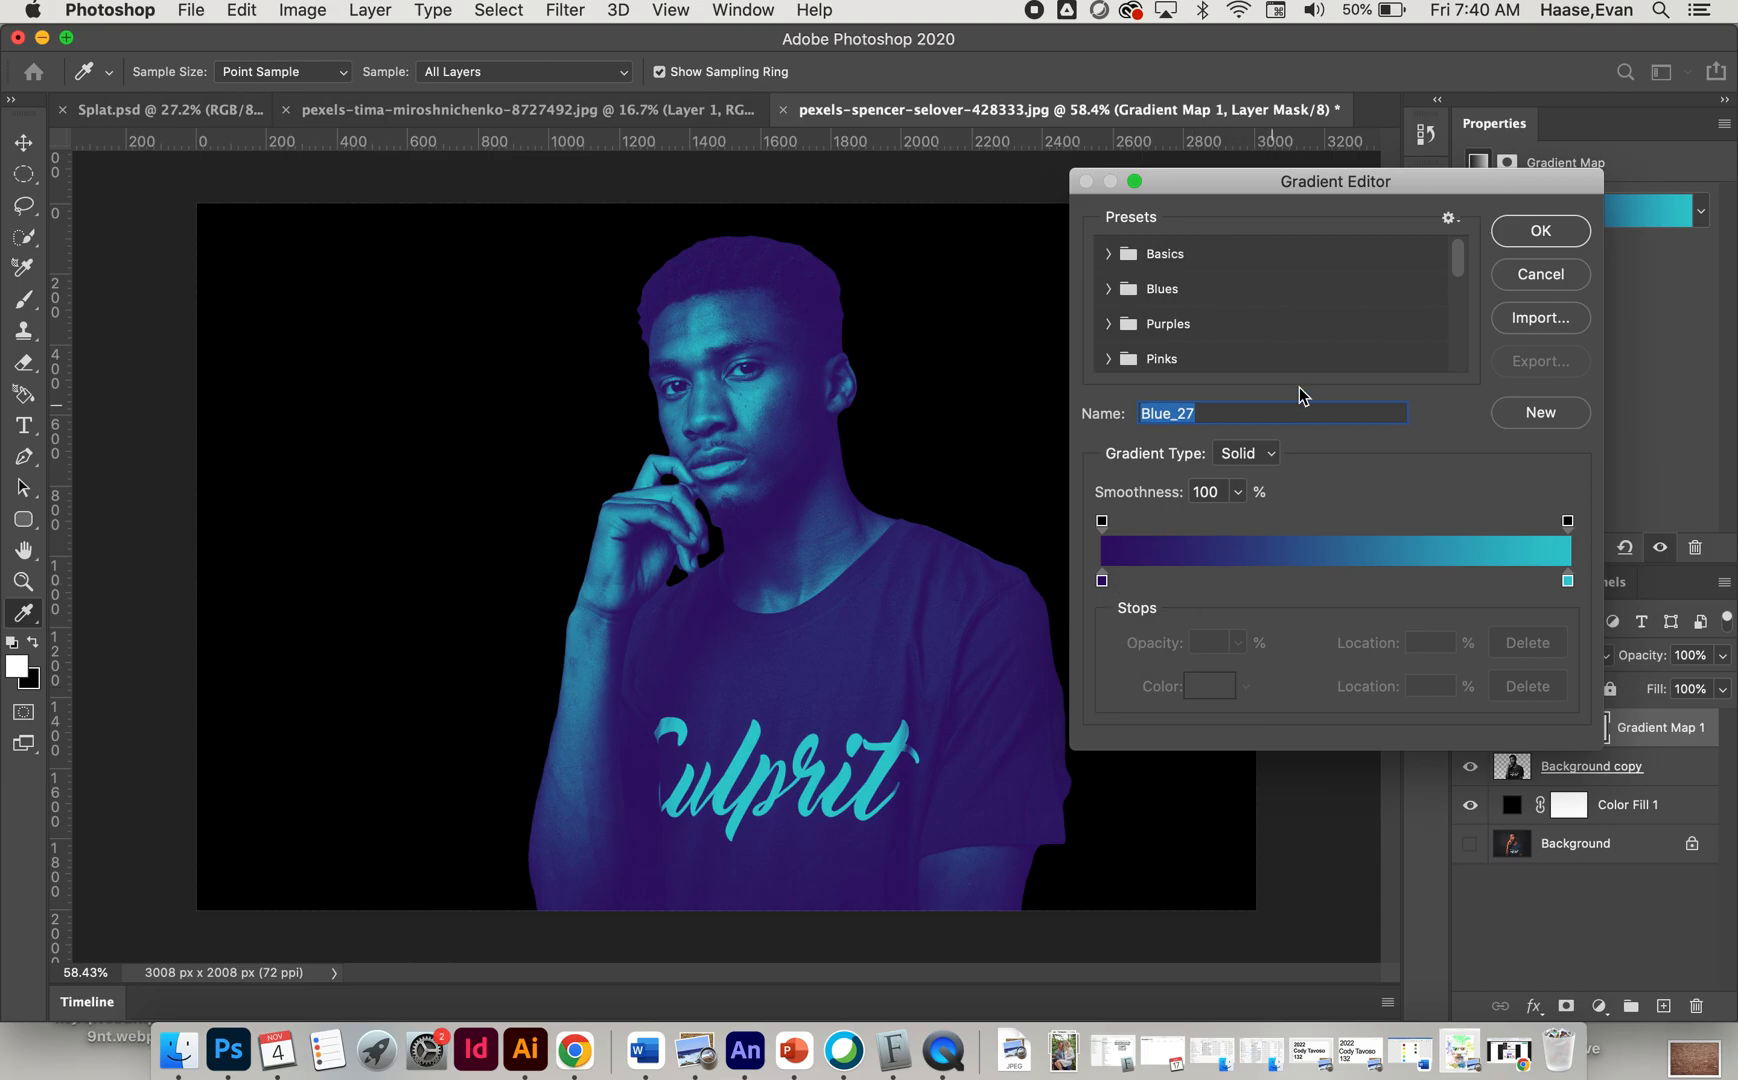
left_click(1100, 286)
scroll(1220, 340, "down", 2)
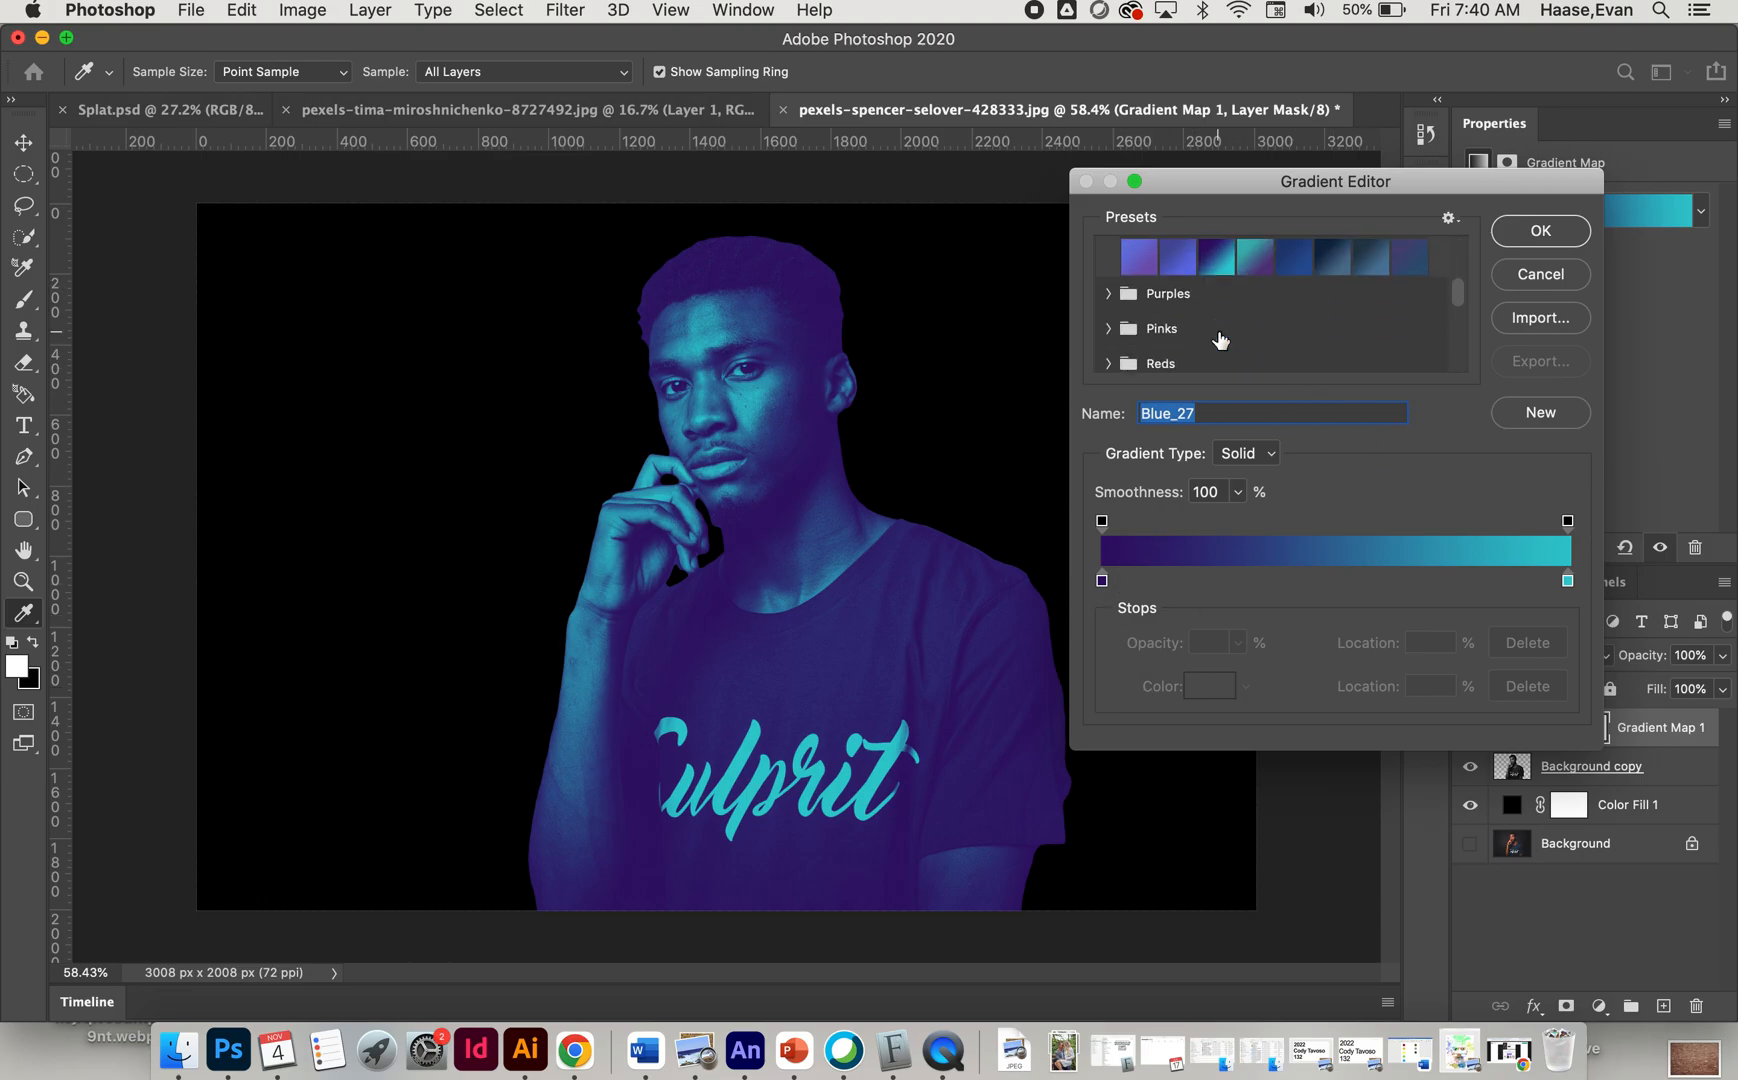
left_click(1246, 262)
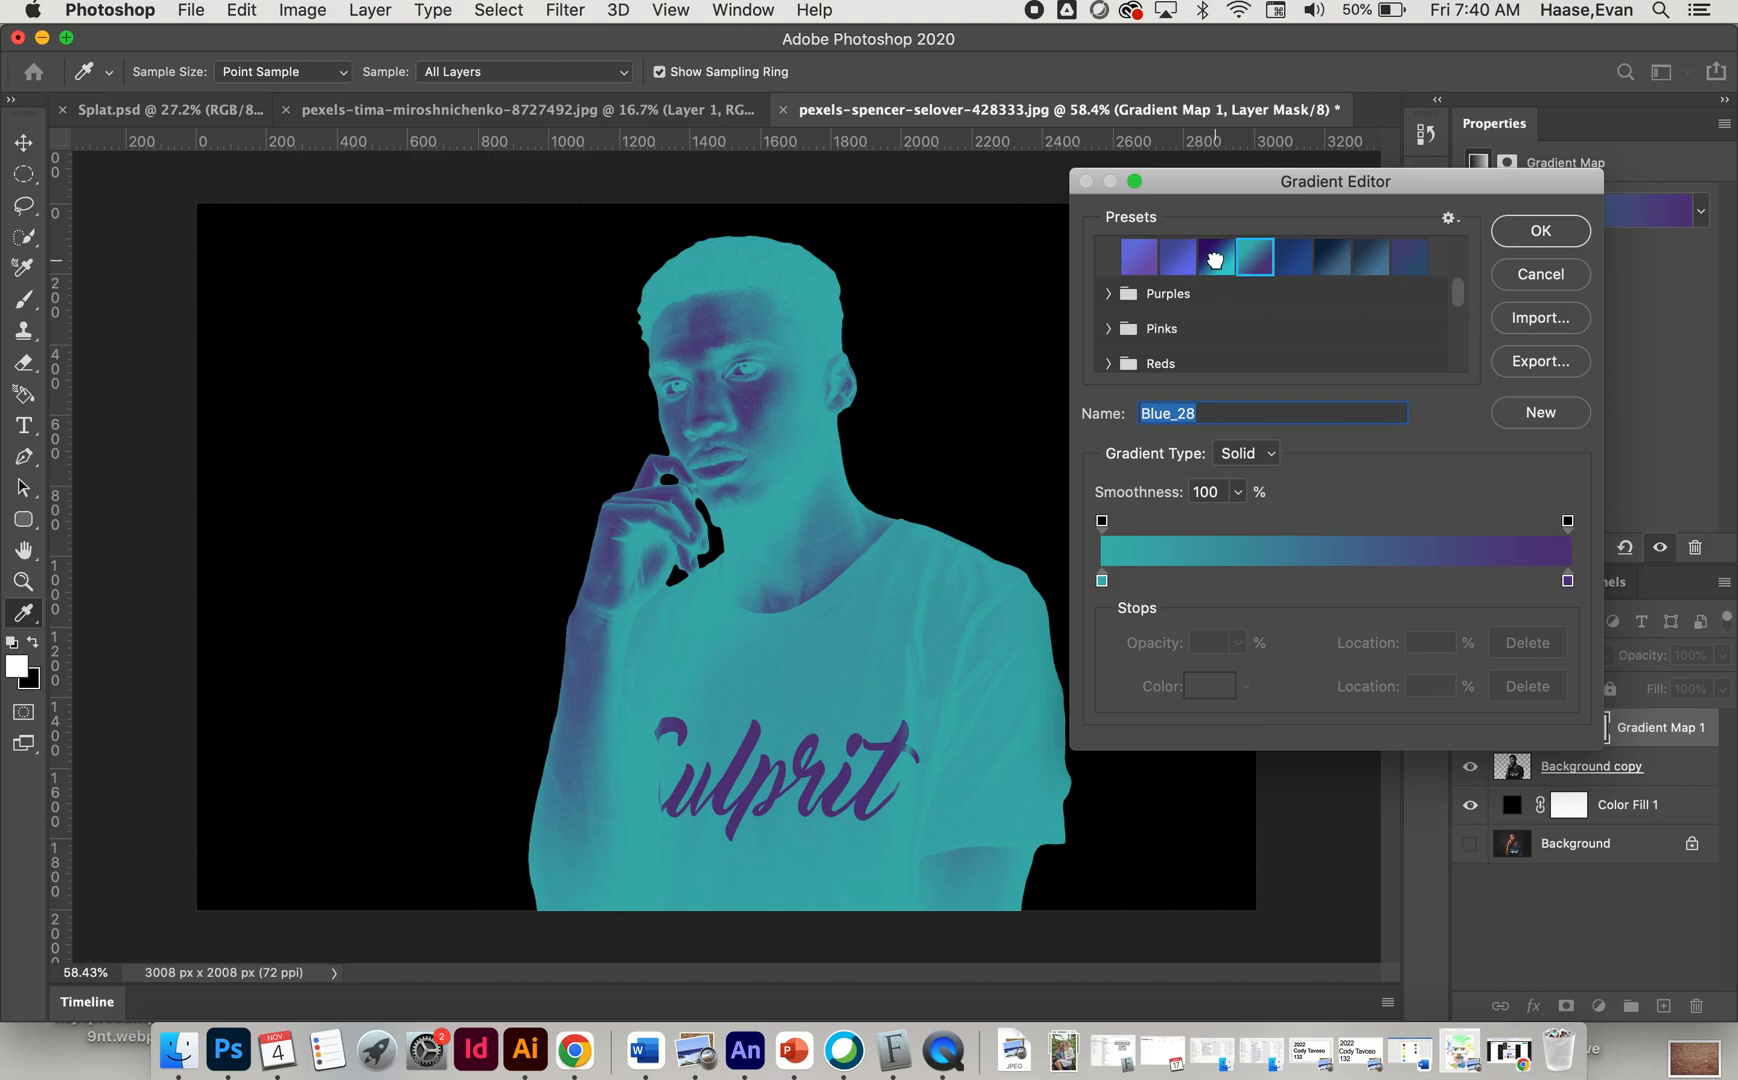
left_click(1217, 262)
left_click(1266, 258)
left_click(1217, 262)
scroll(1256, 318, "down", 5)
scroll(1256, 318, "down", 5)
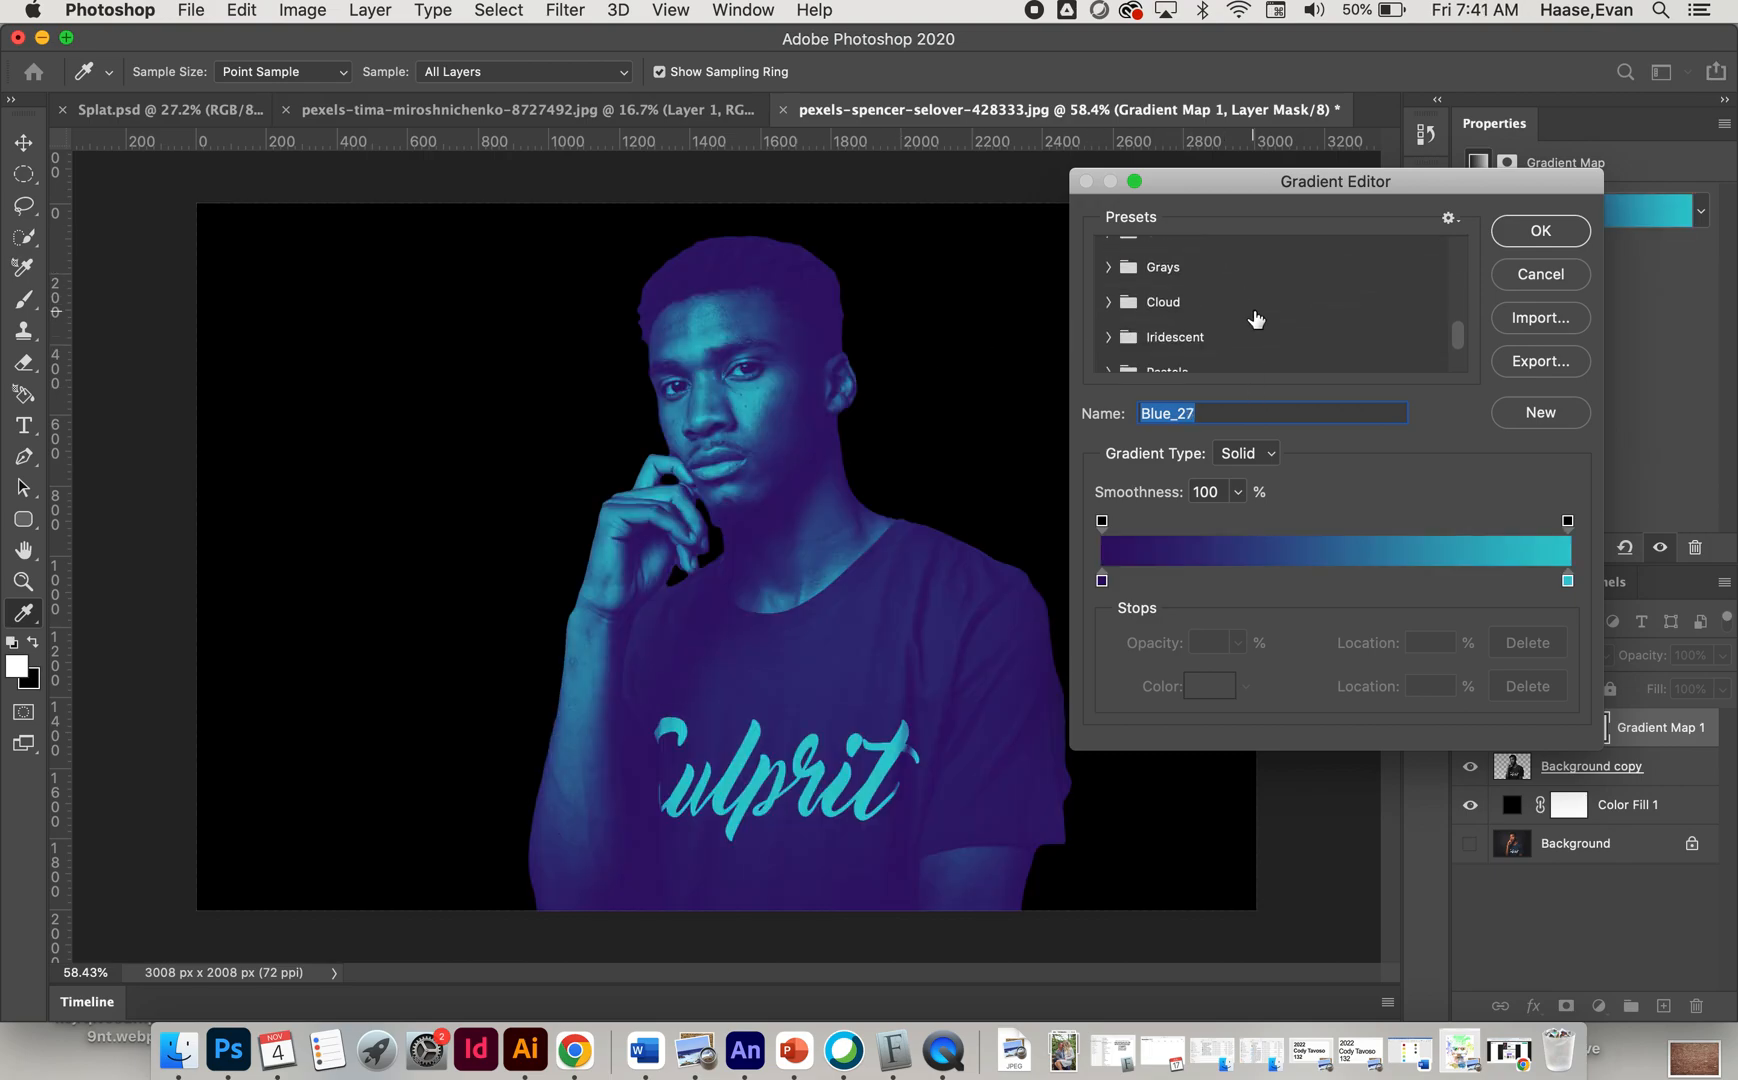
Step: Change the gradient's shadow colour stop at location 0% to dark navy 030231
double_click(1102, 581)
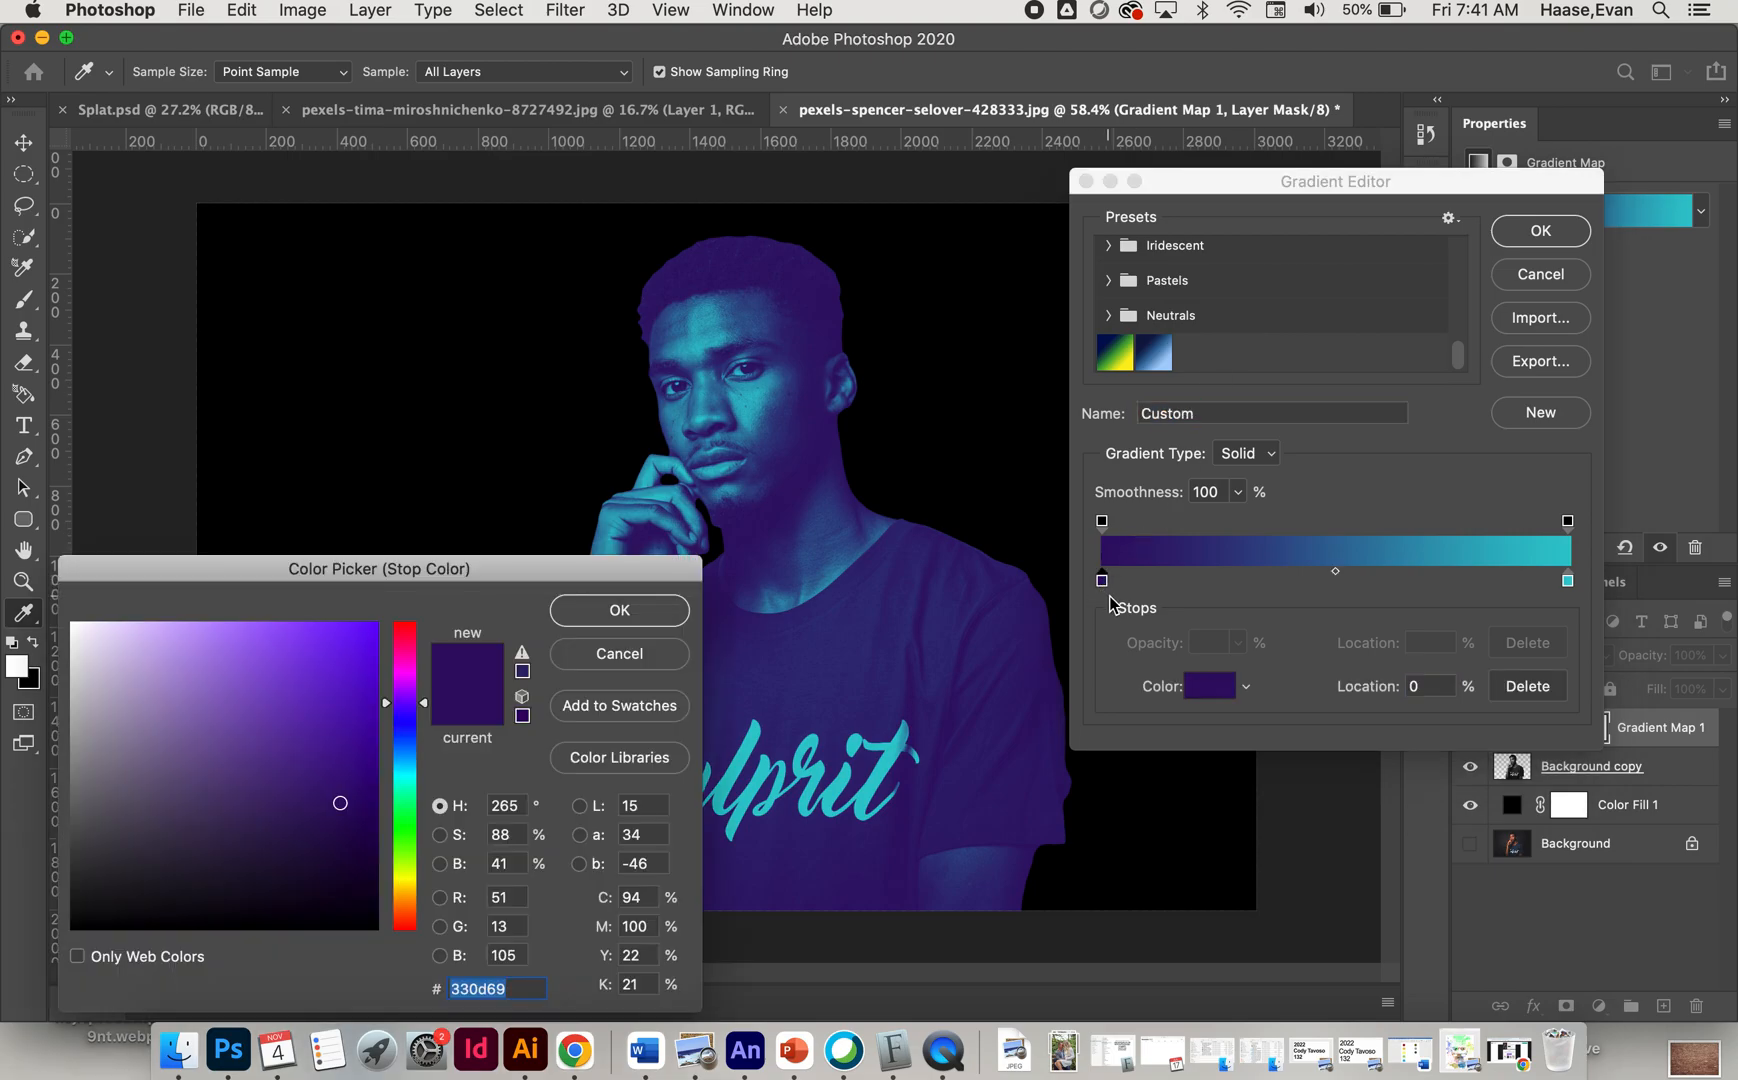
left_click_drag(296, 569, 373, 530)
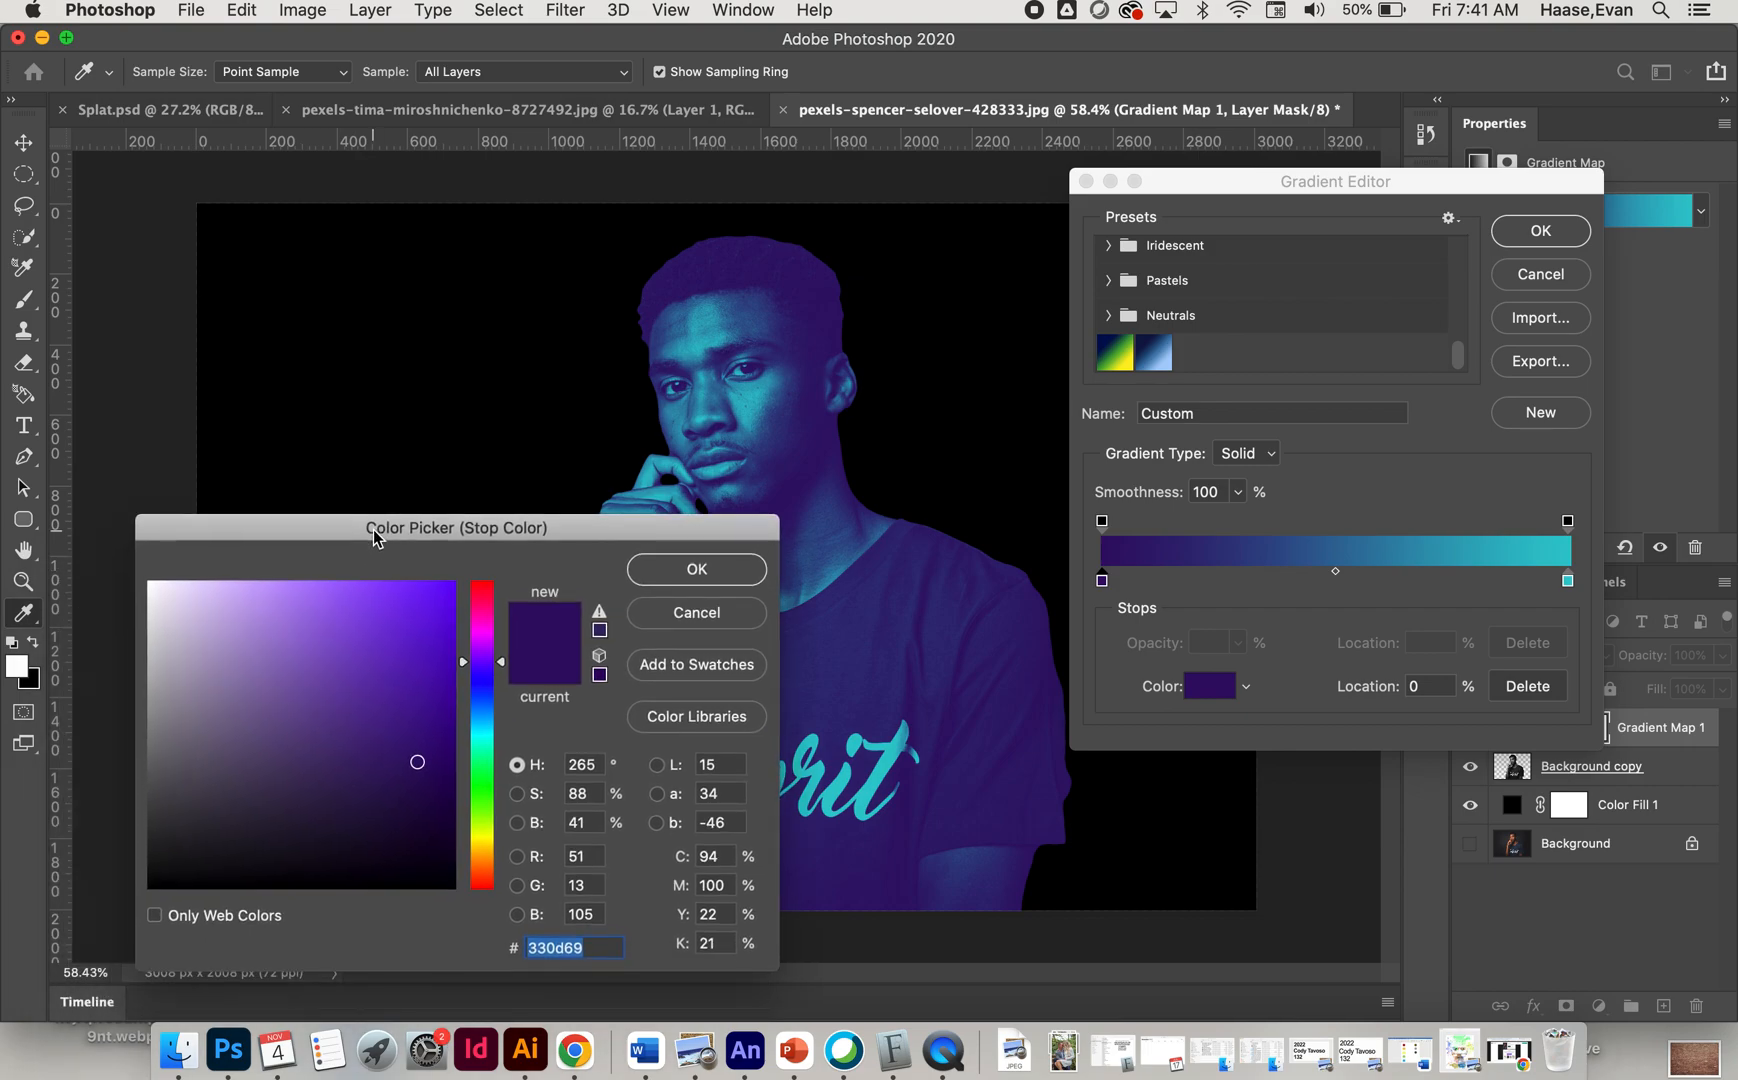
left_click(483, 681)
left_click(441, 820)
left_click_drag(441, 820, 445, 825)
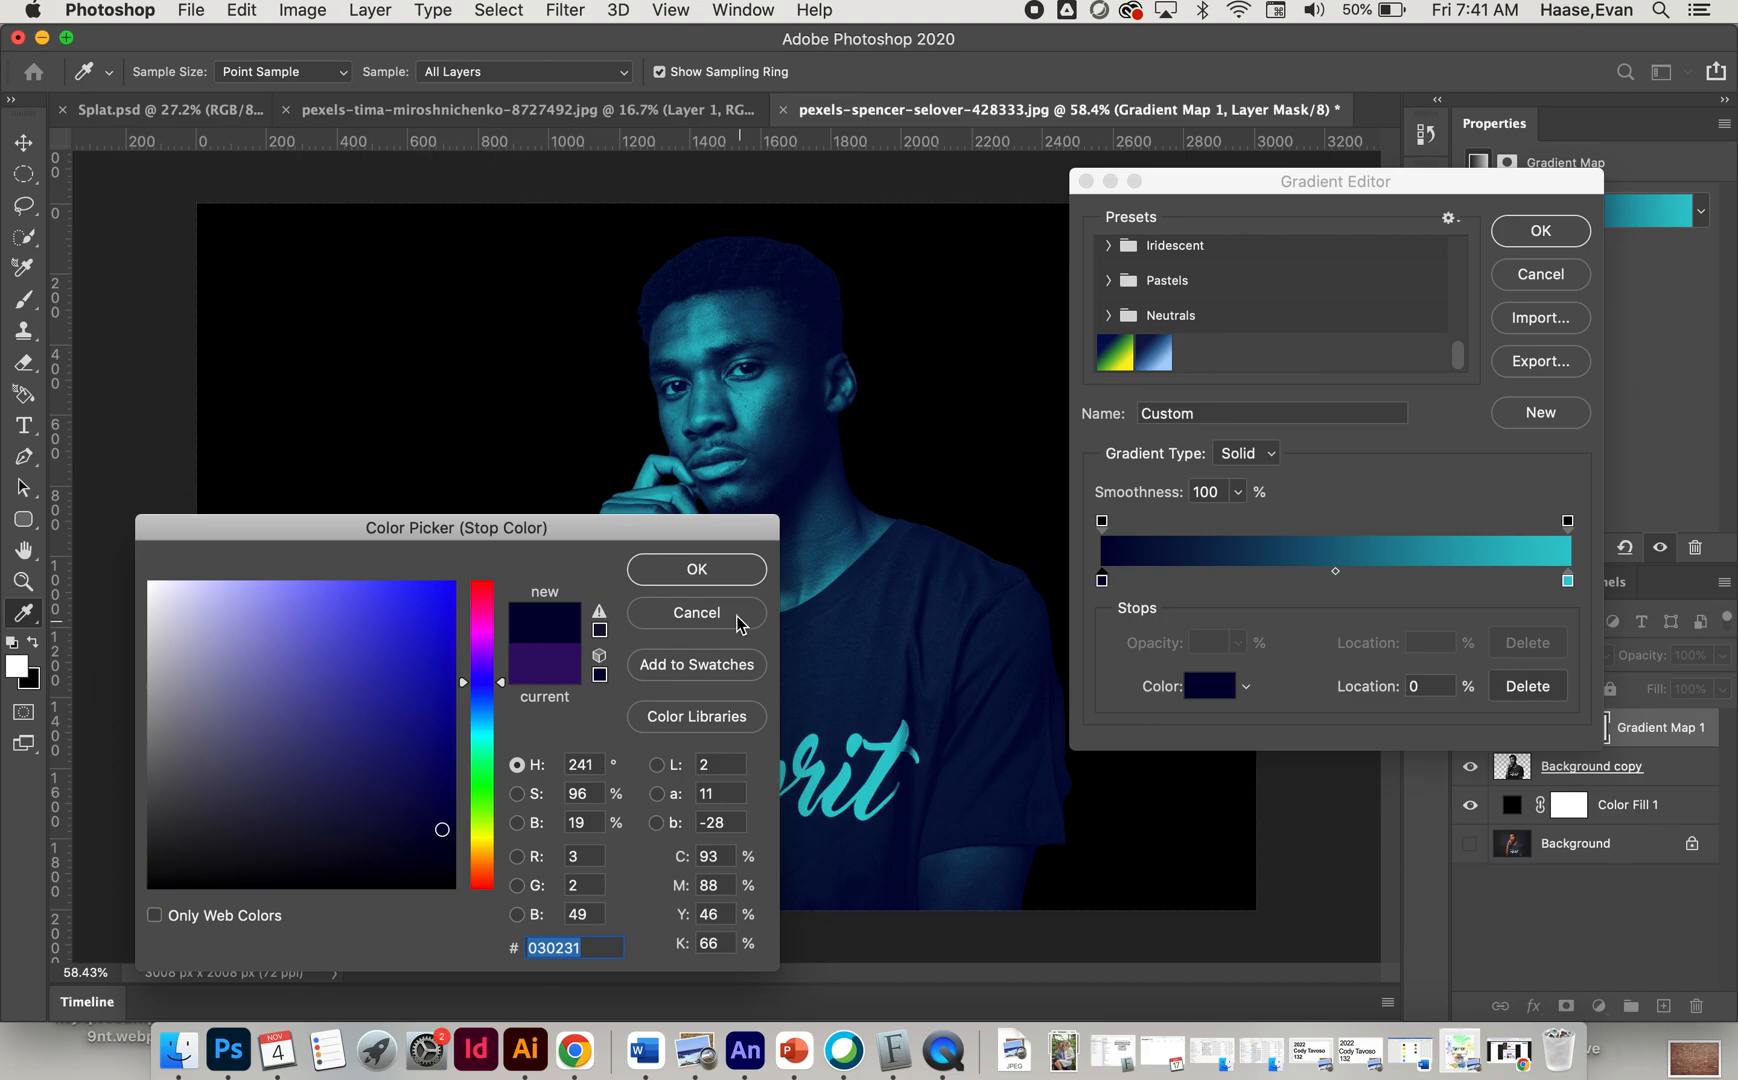
left_click(722, 572)
Step: Try cyan and yellow for the gradient's highlight stop at location 100%, settling on bright green 1bfc8f
double_click(1567, 580)
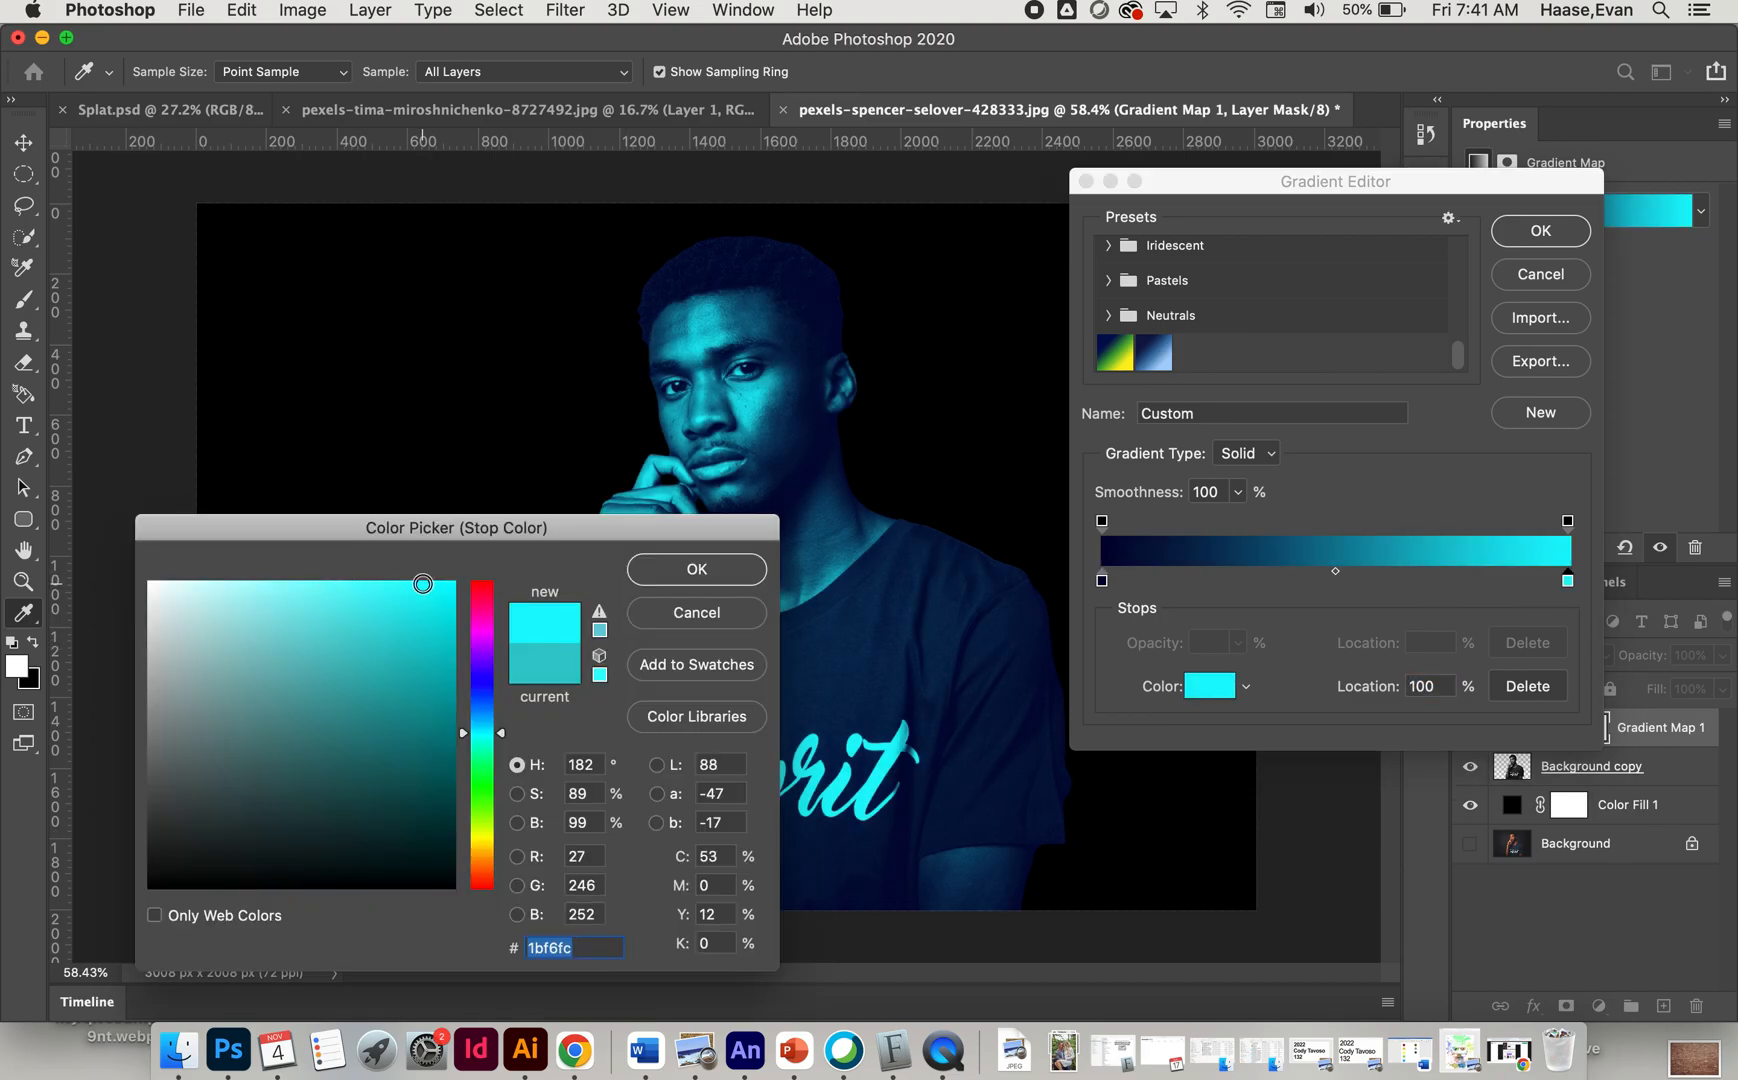
left_click(482, 598)
left_click(482, 843)
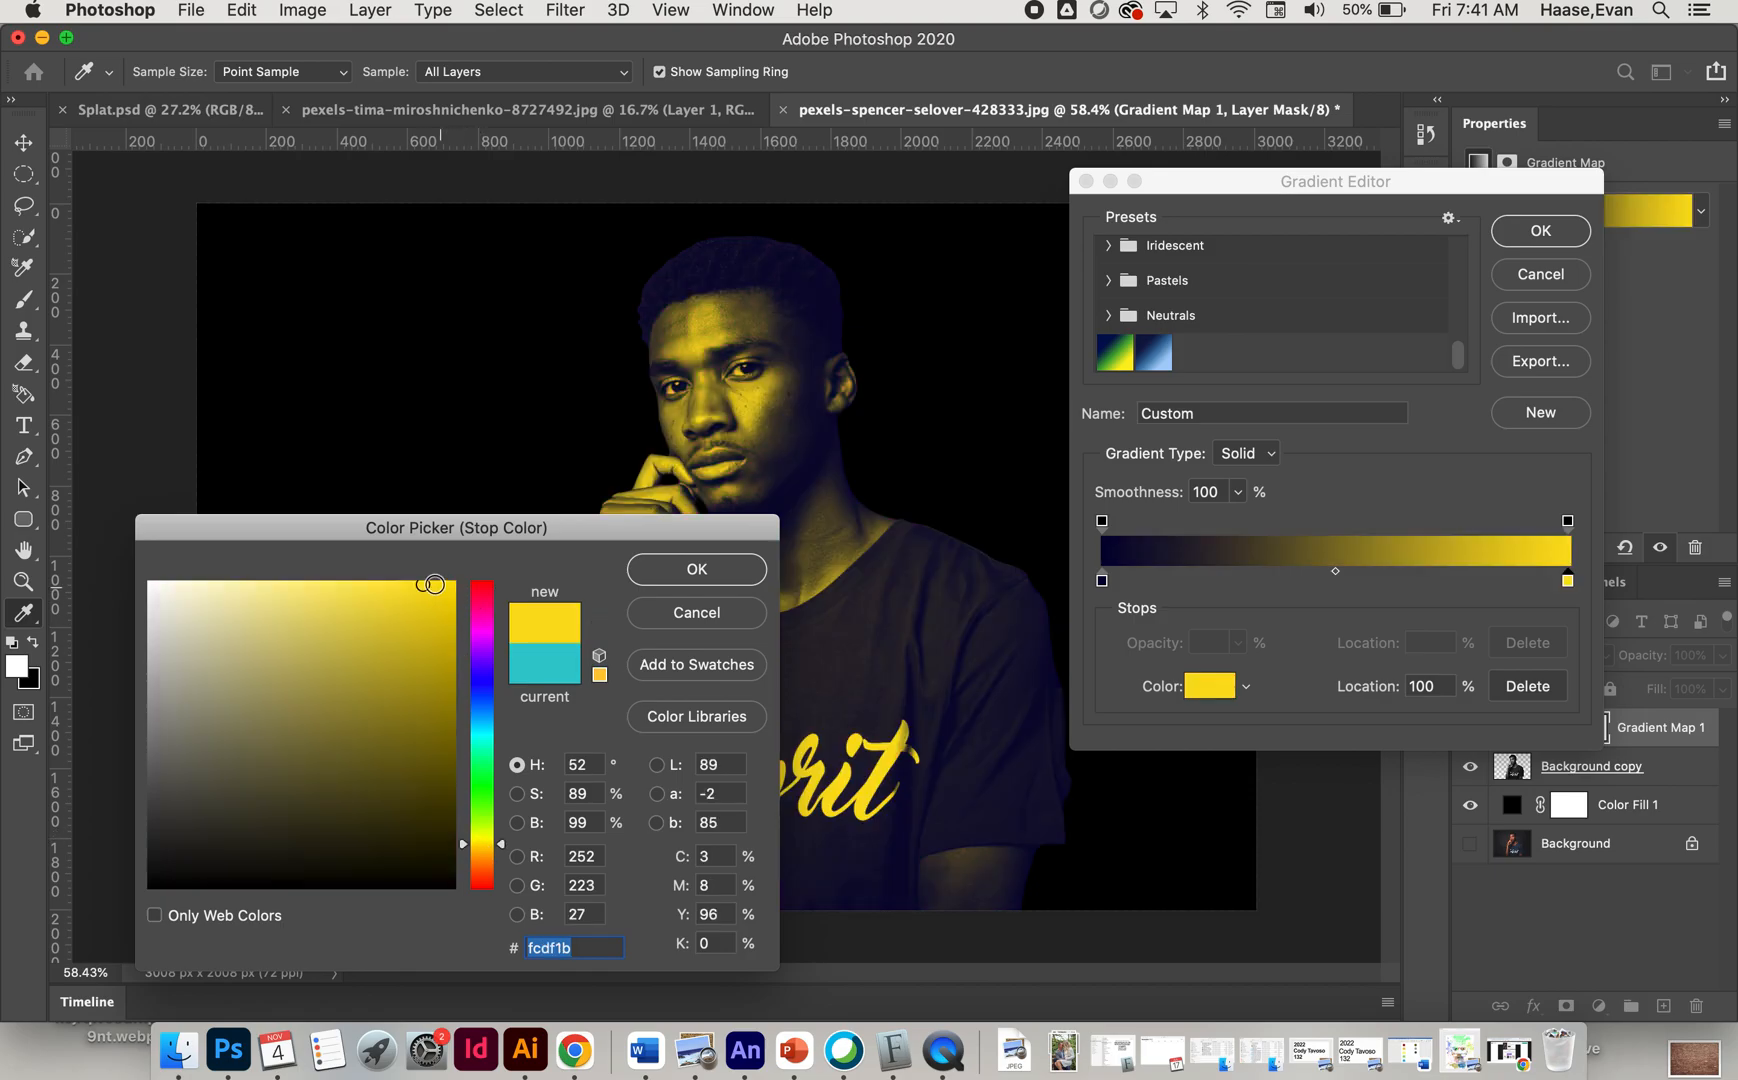
left_click(486, 851)
left_click_drag(485, 851, 493, 783)
left_click(490, 760)
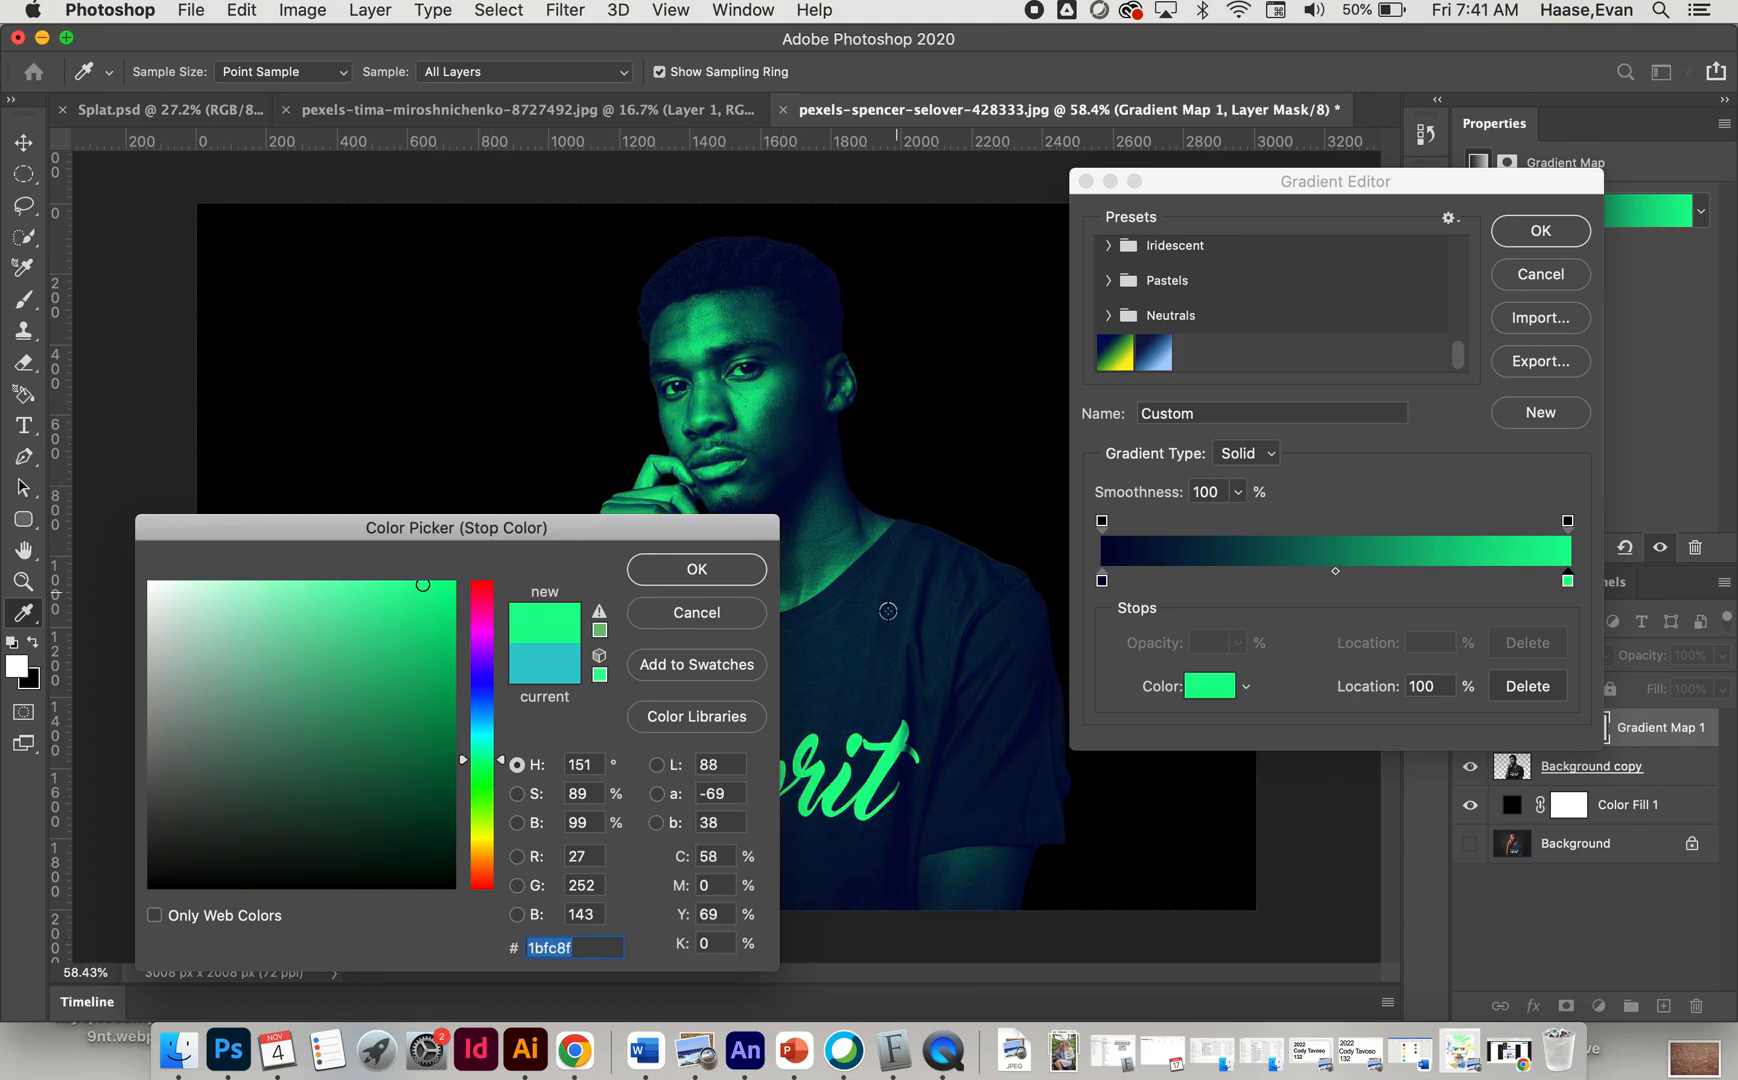
key("Return")
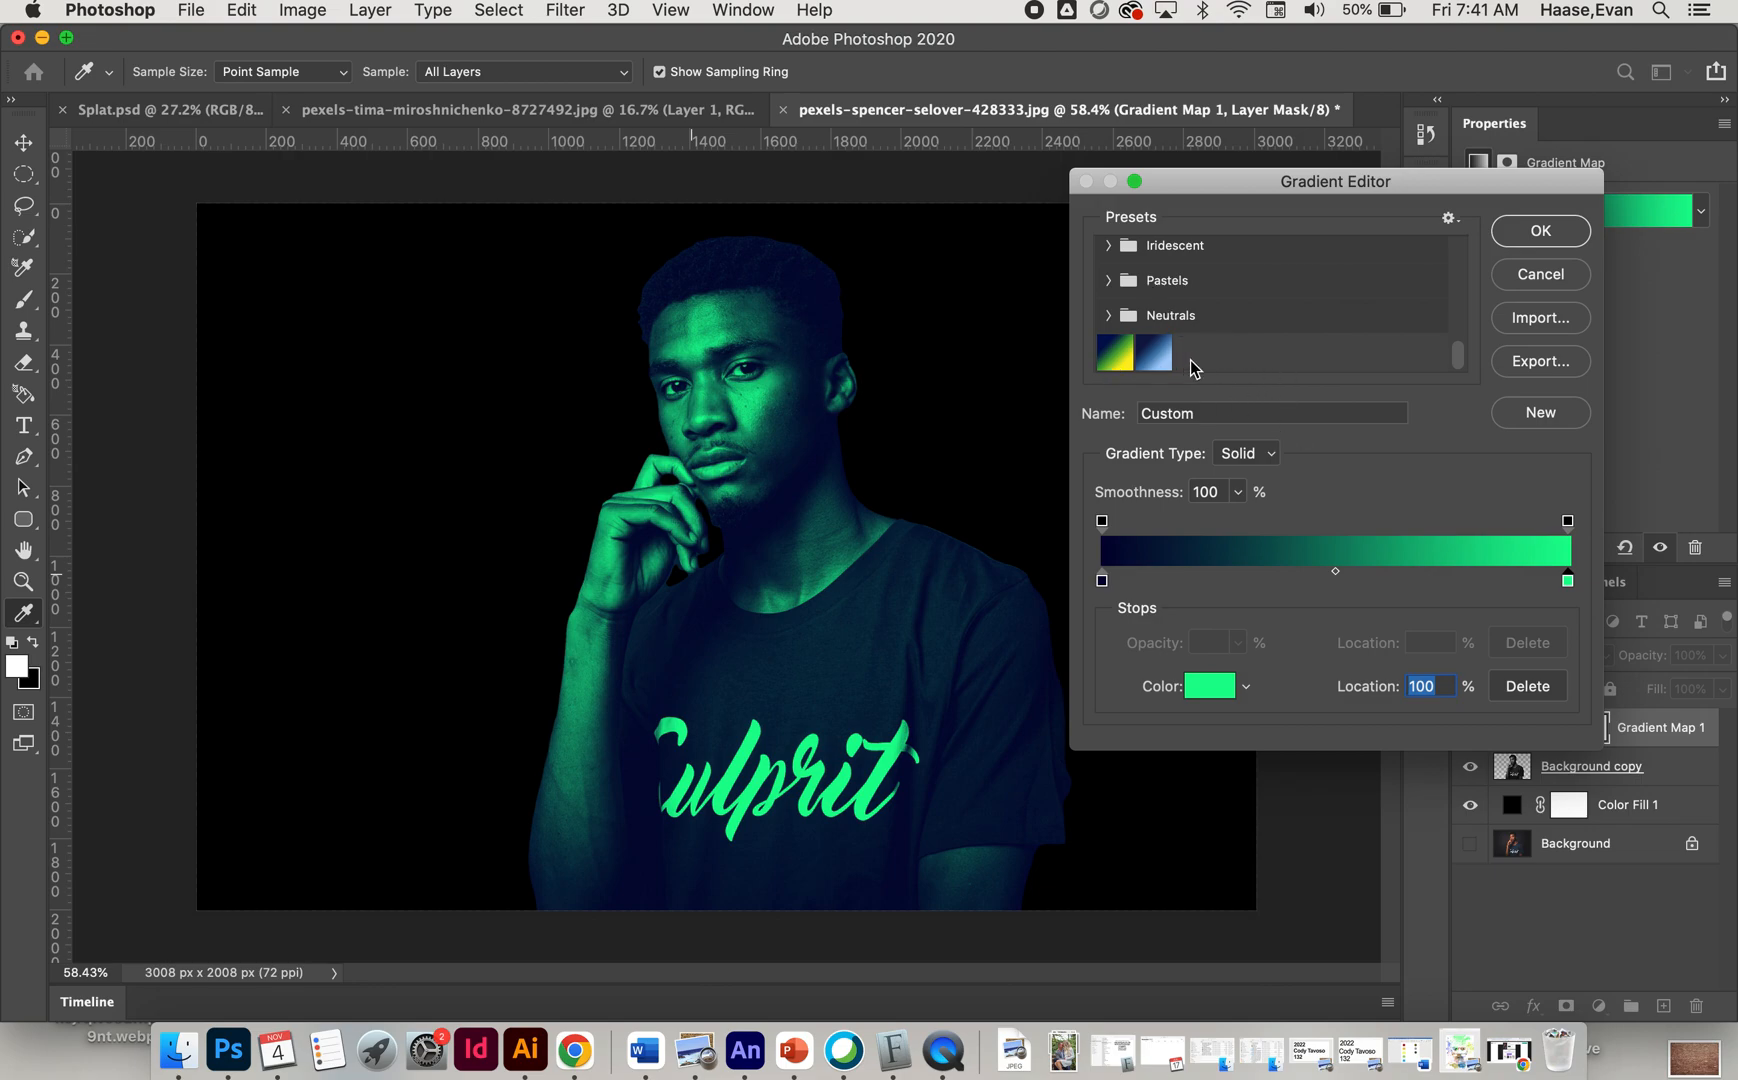
Step: Save the custom navy-to-green gradient as a new preset and apply it to the Gradient Map layer
left_click(1519, 414)
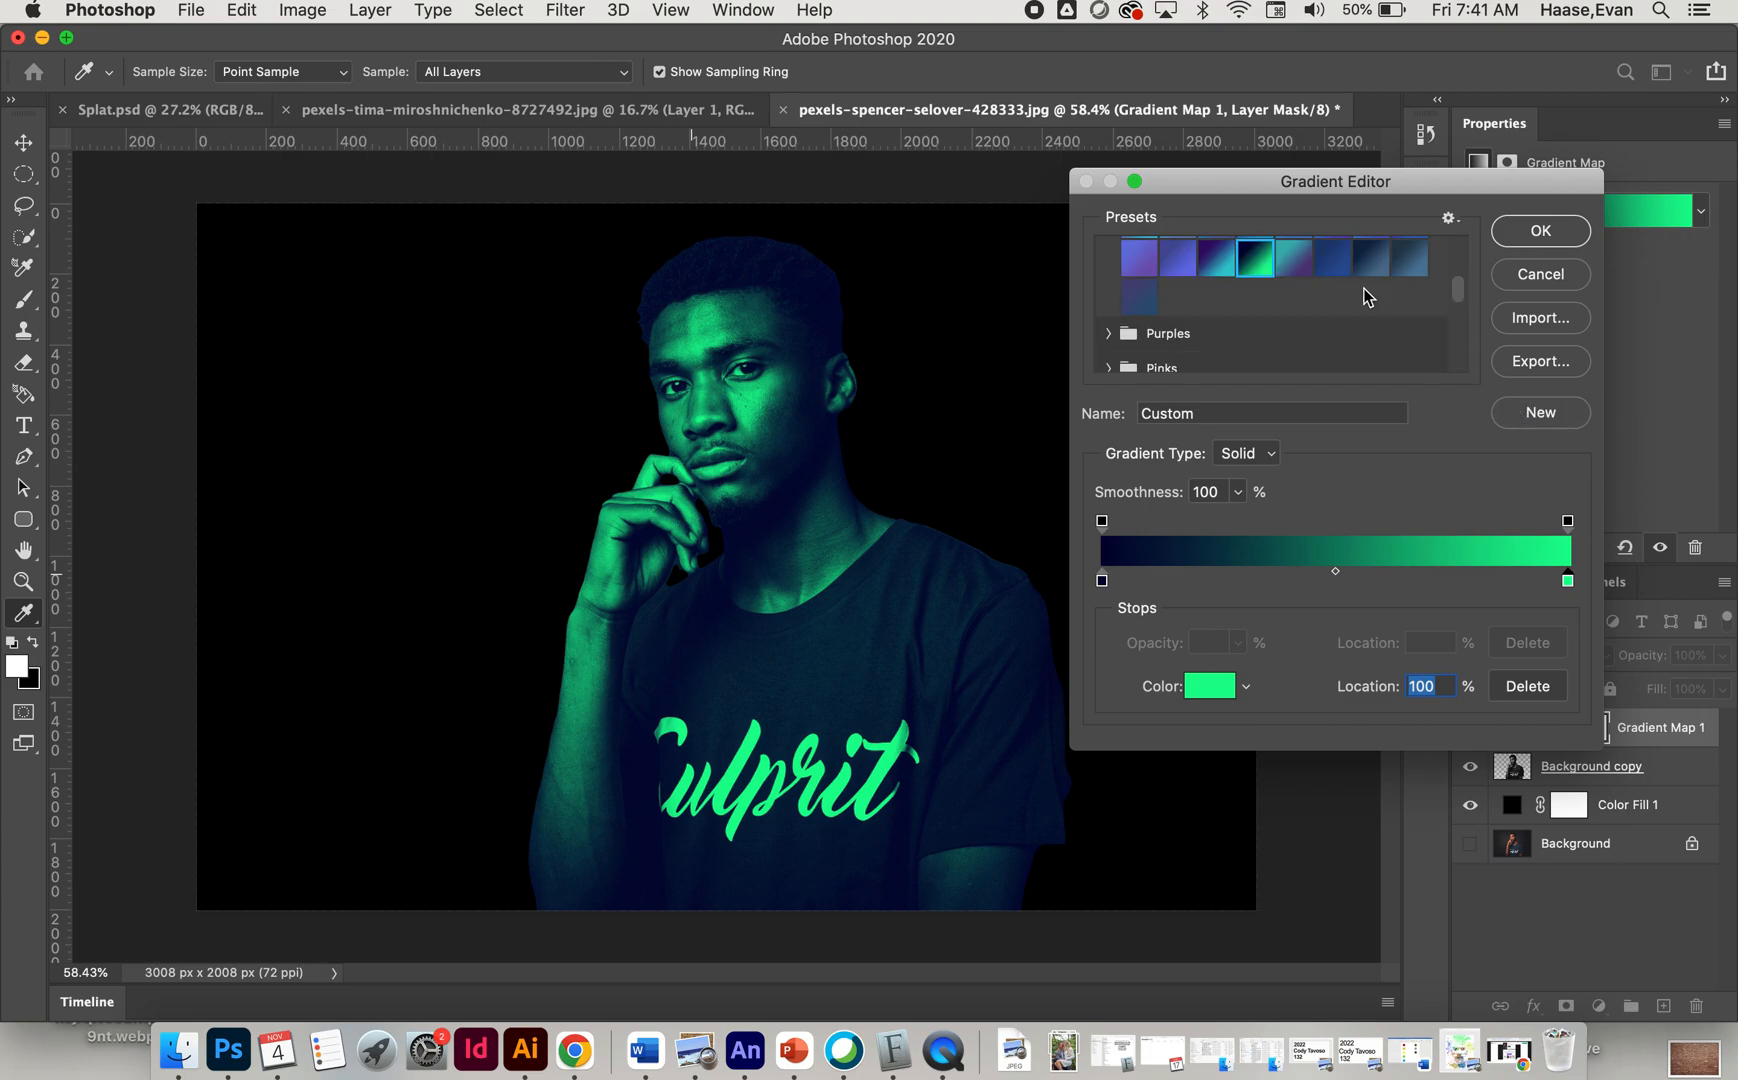
scroll(1223, 297, "up", 3)
scroll(1223, 297, "down", 5)
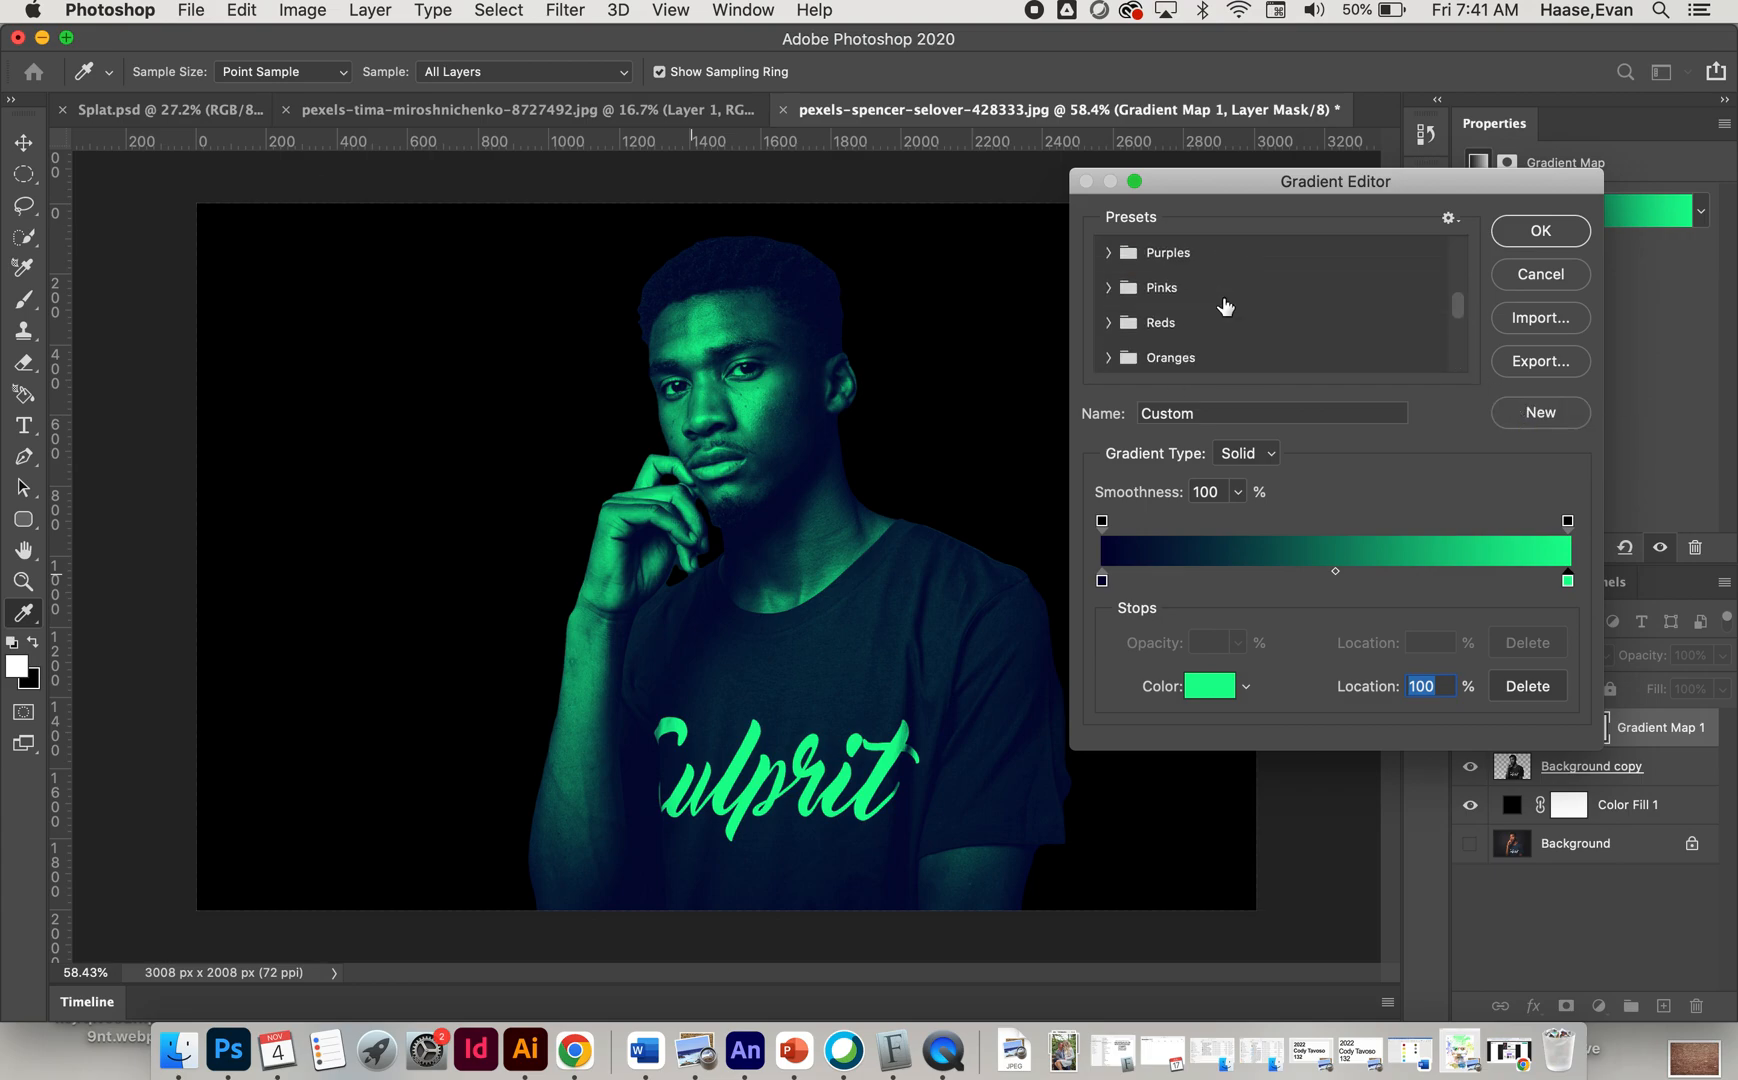
scroll(1222, 303, "up", 5)
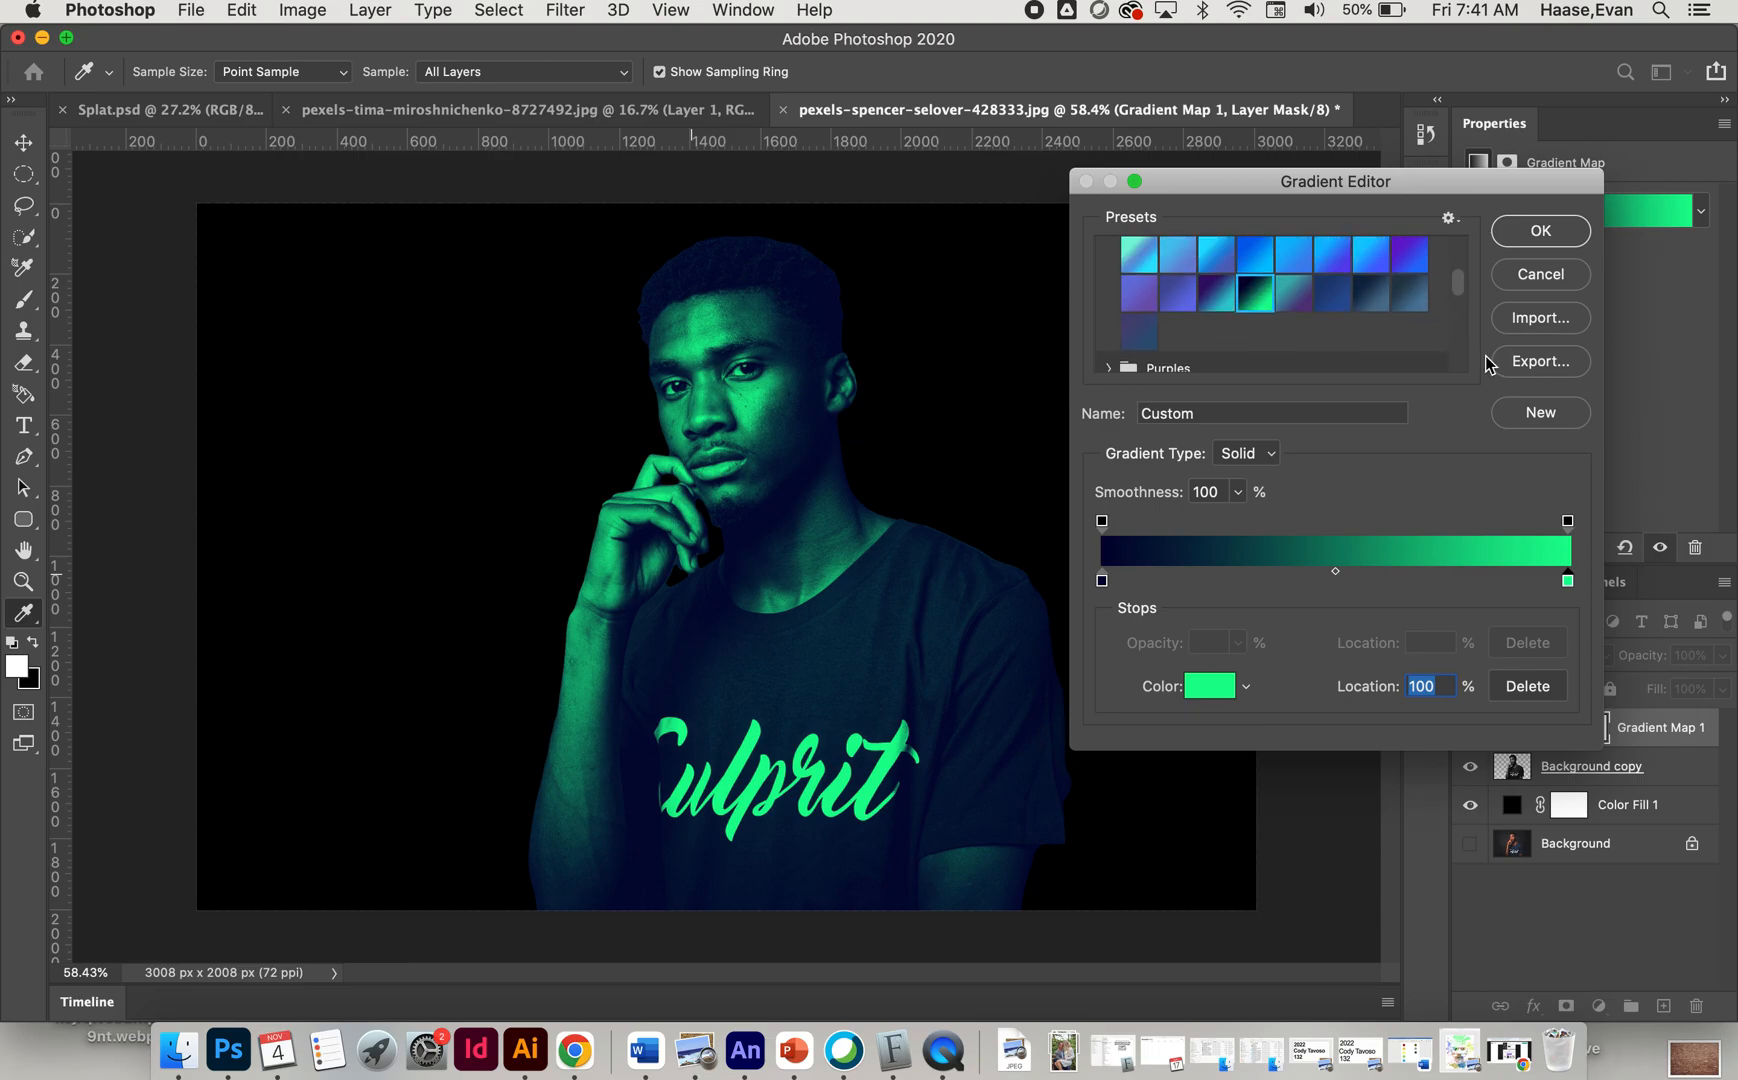
left_click(1547, 236)
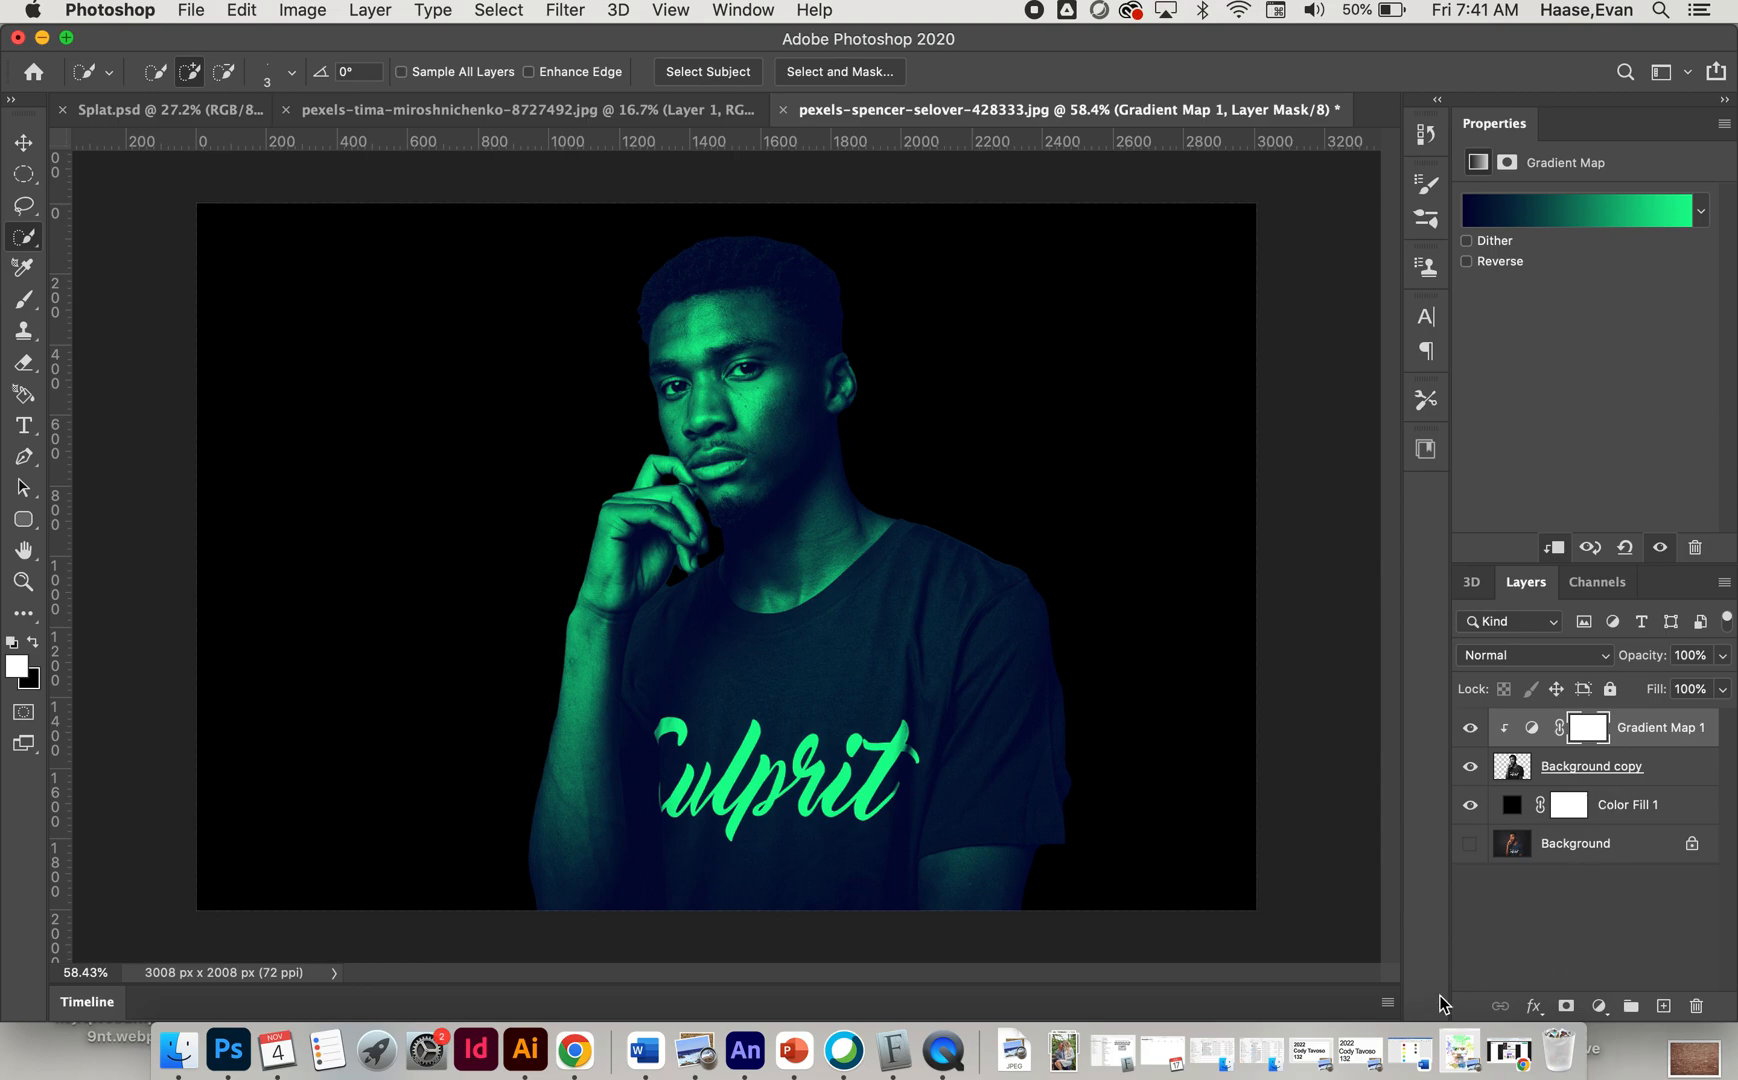
Step: Add a new empty layer and place it between the man's cutout layer and the black Color Fill layer
left_click(1662, 1006)
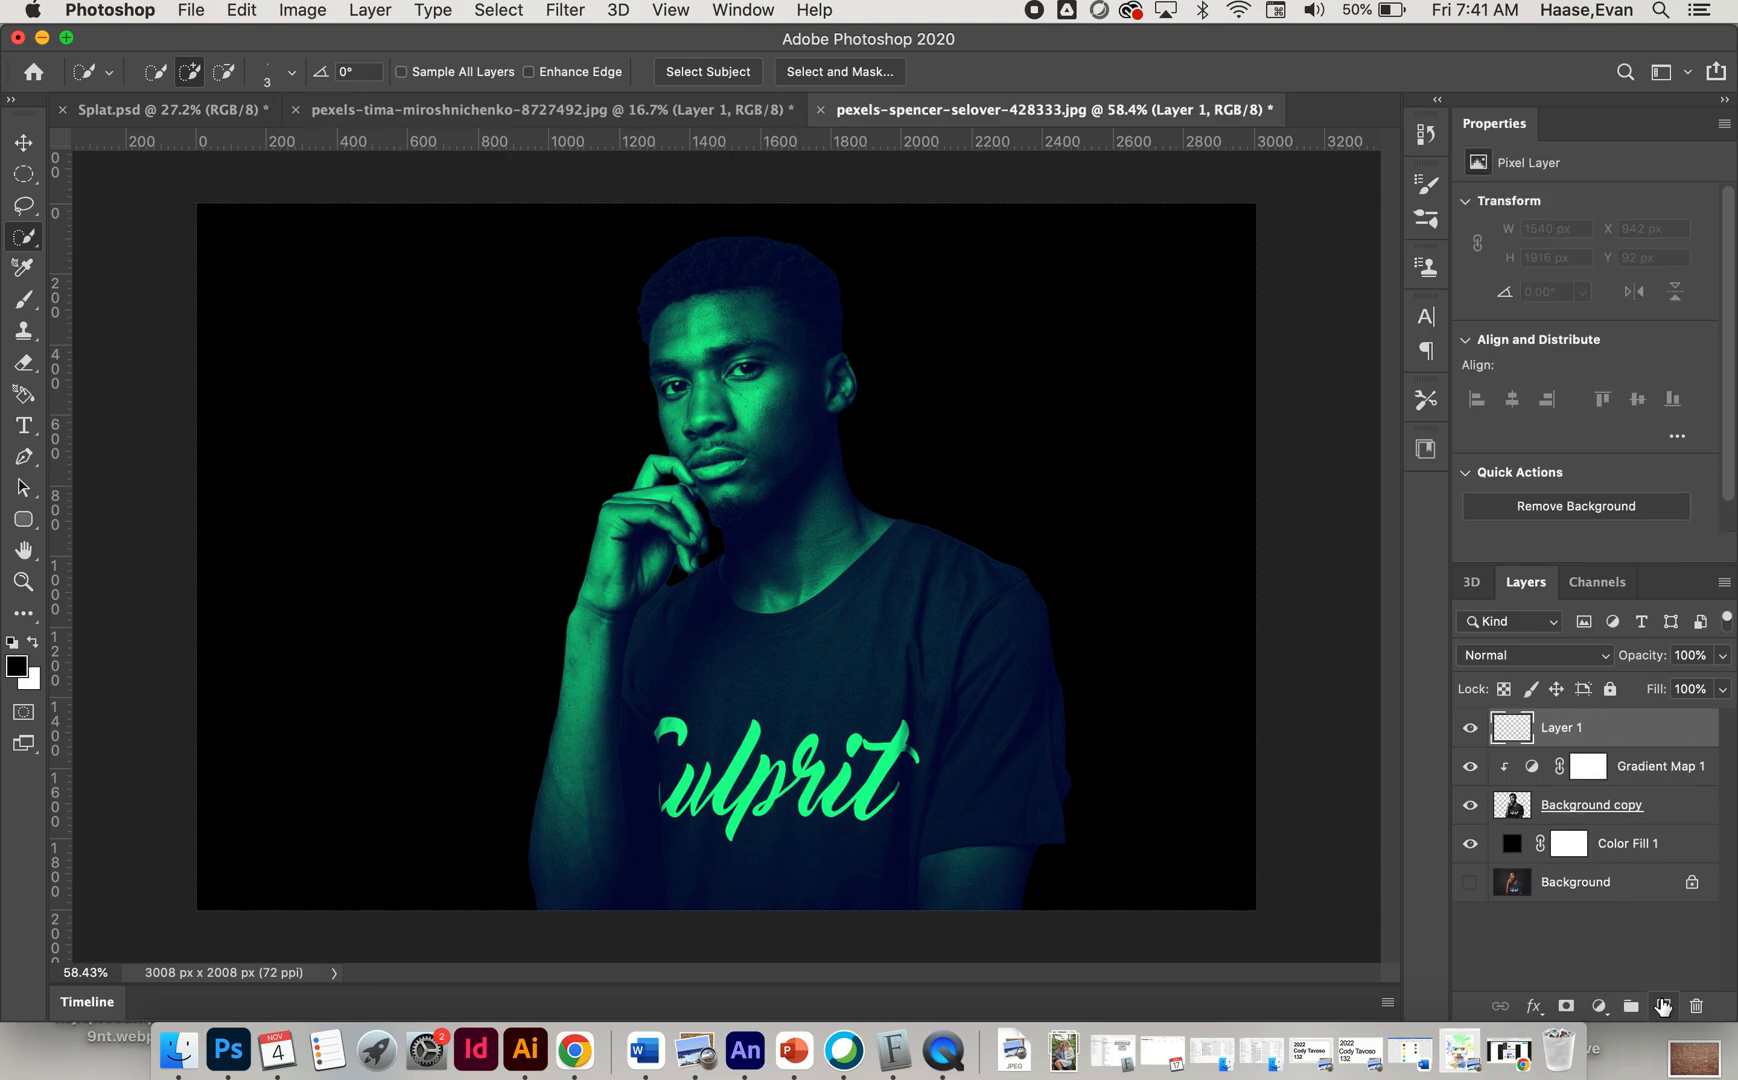
left_click_drag(1591, 737, 1598, 828)
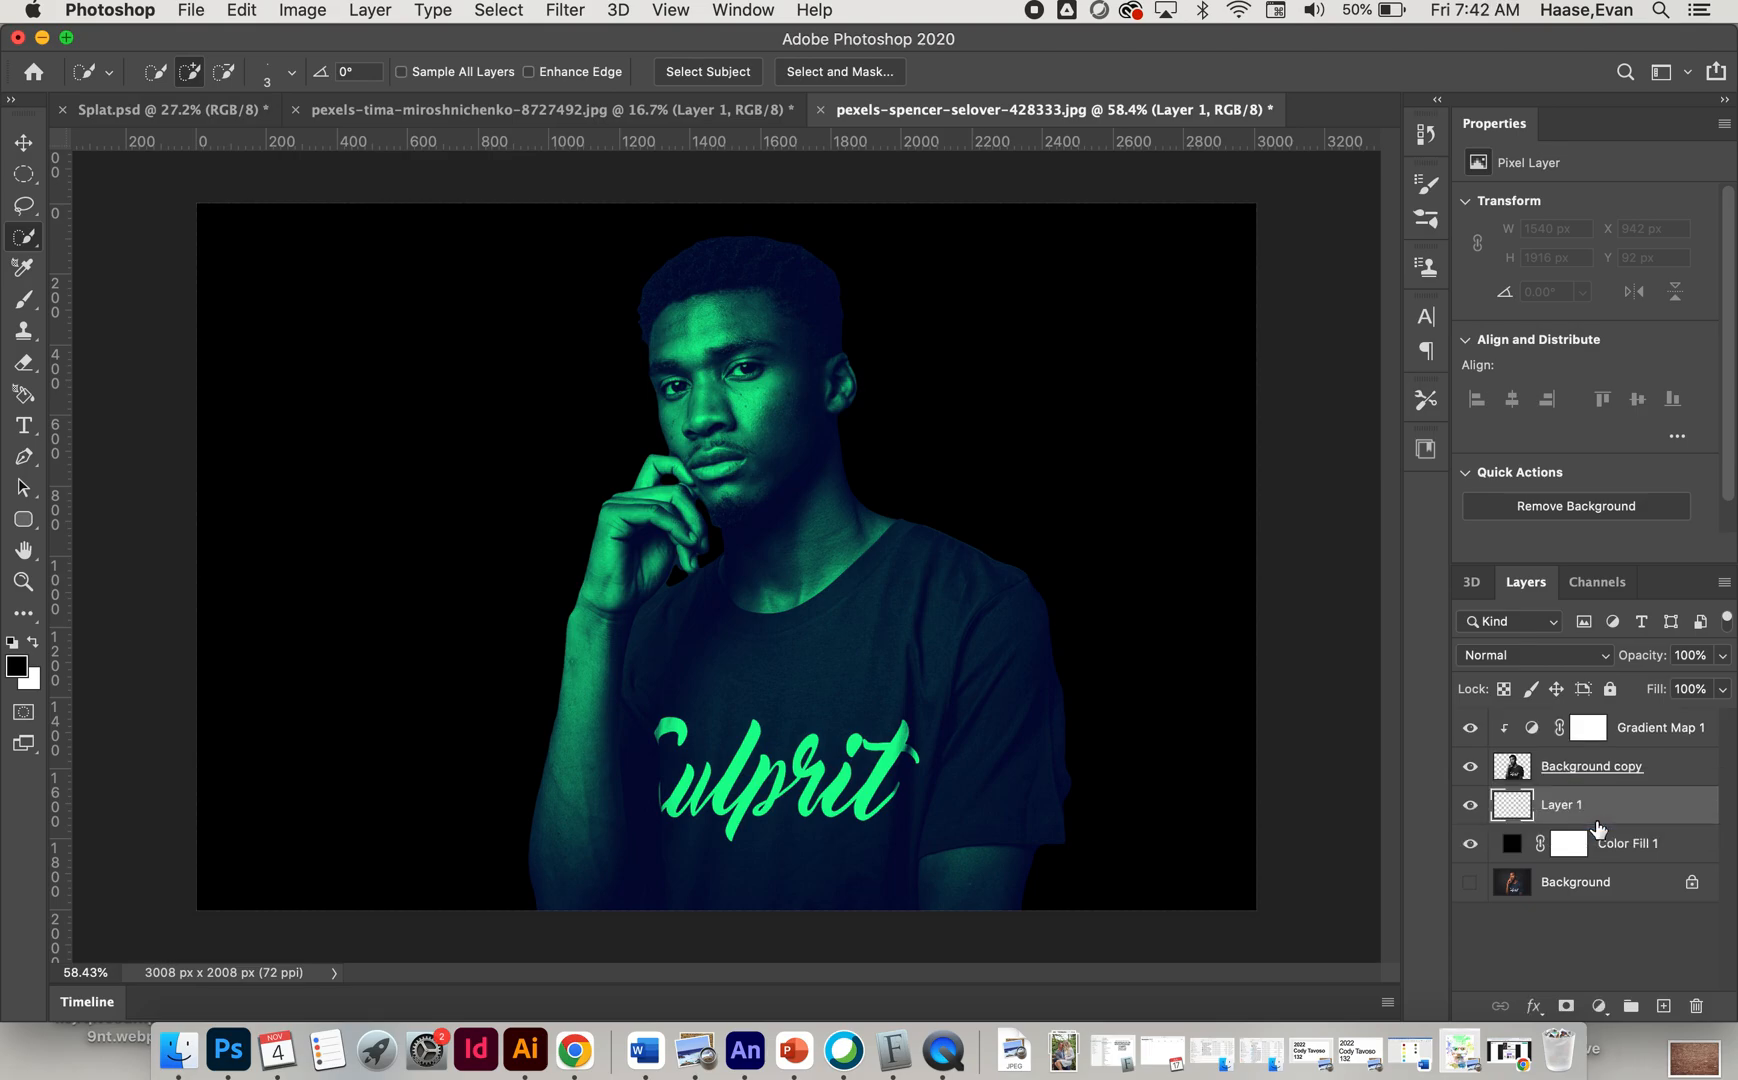
Step: Choose the Gradient tool and load the saved navy-to-green preset from the Blues group
left_click(17, 612)
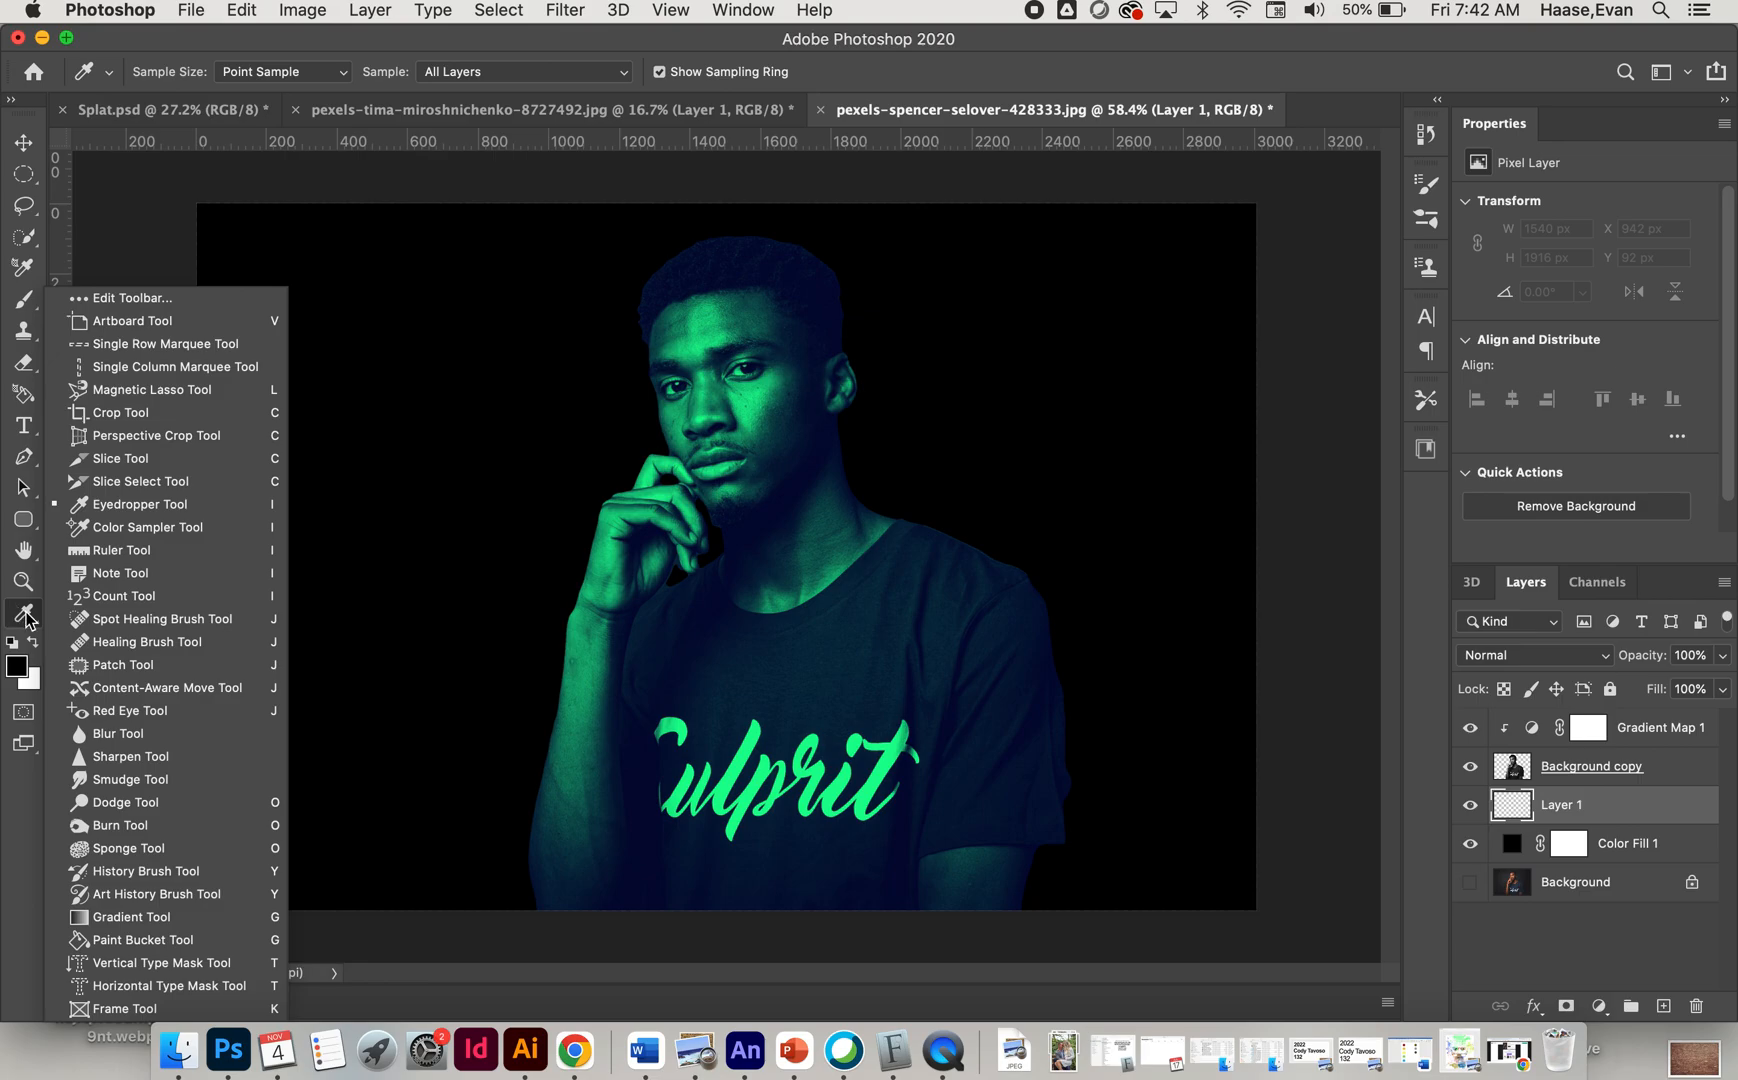
left_click(159, 922)
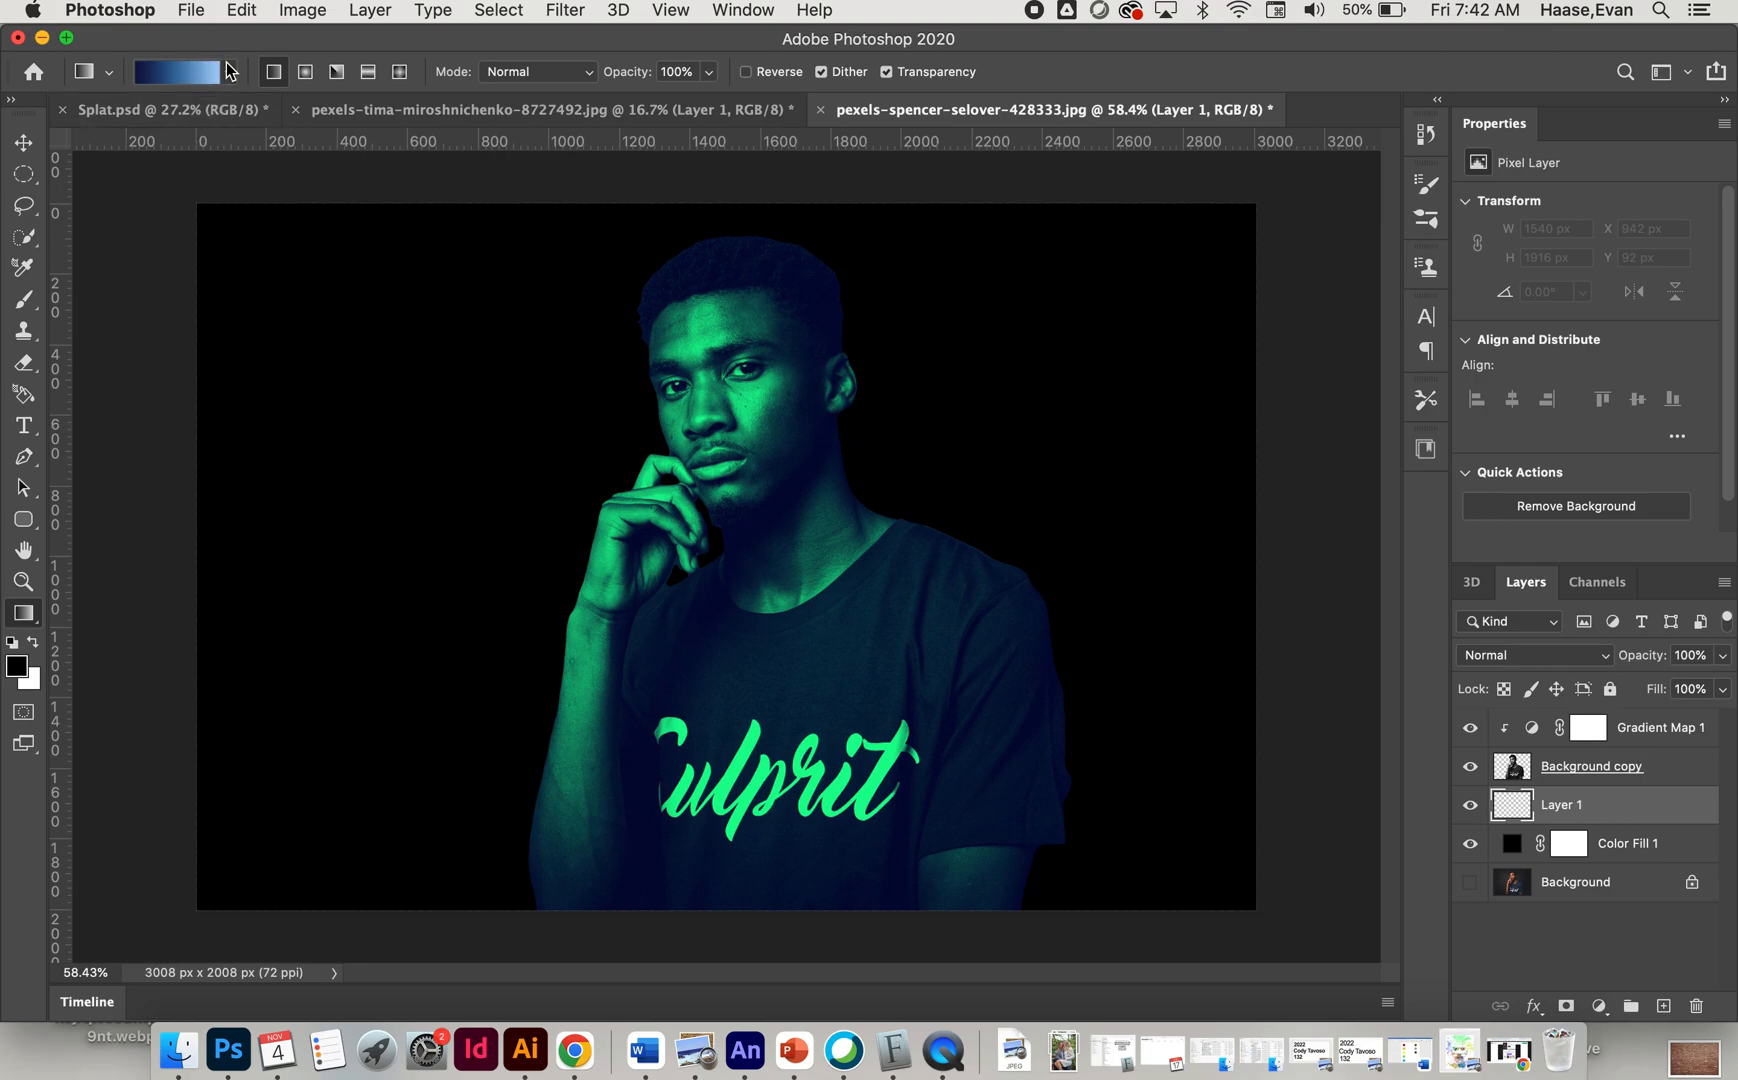
left_click(229, 73)
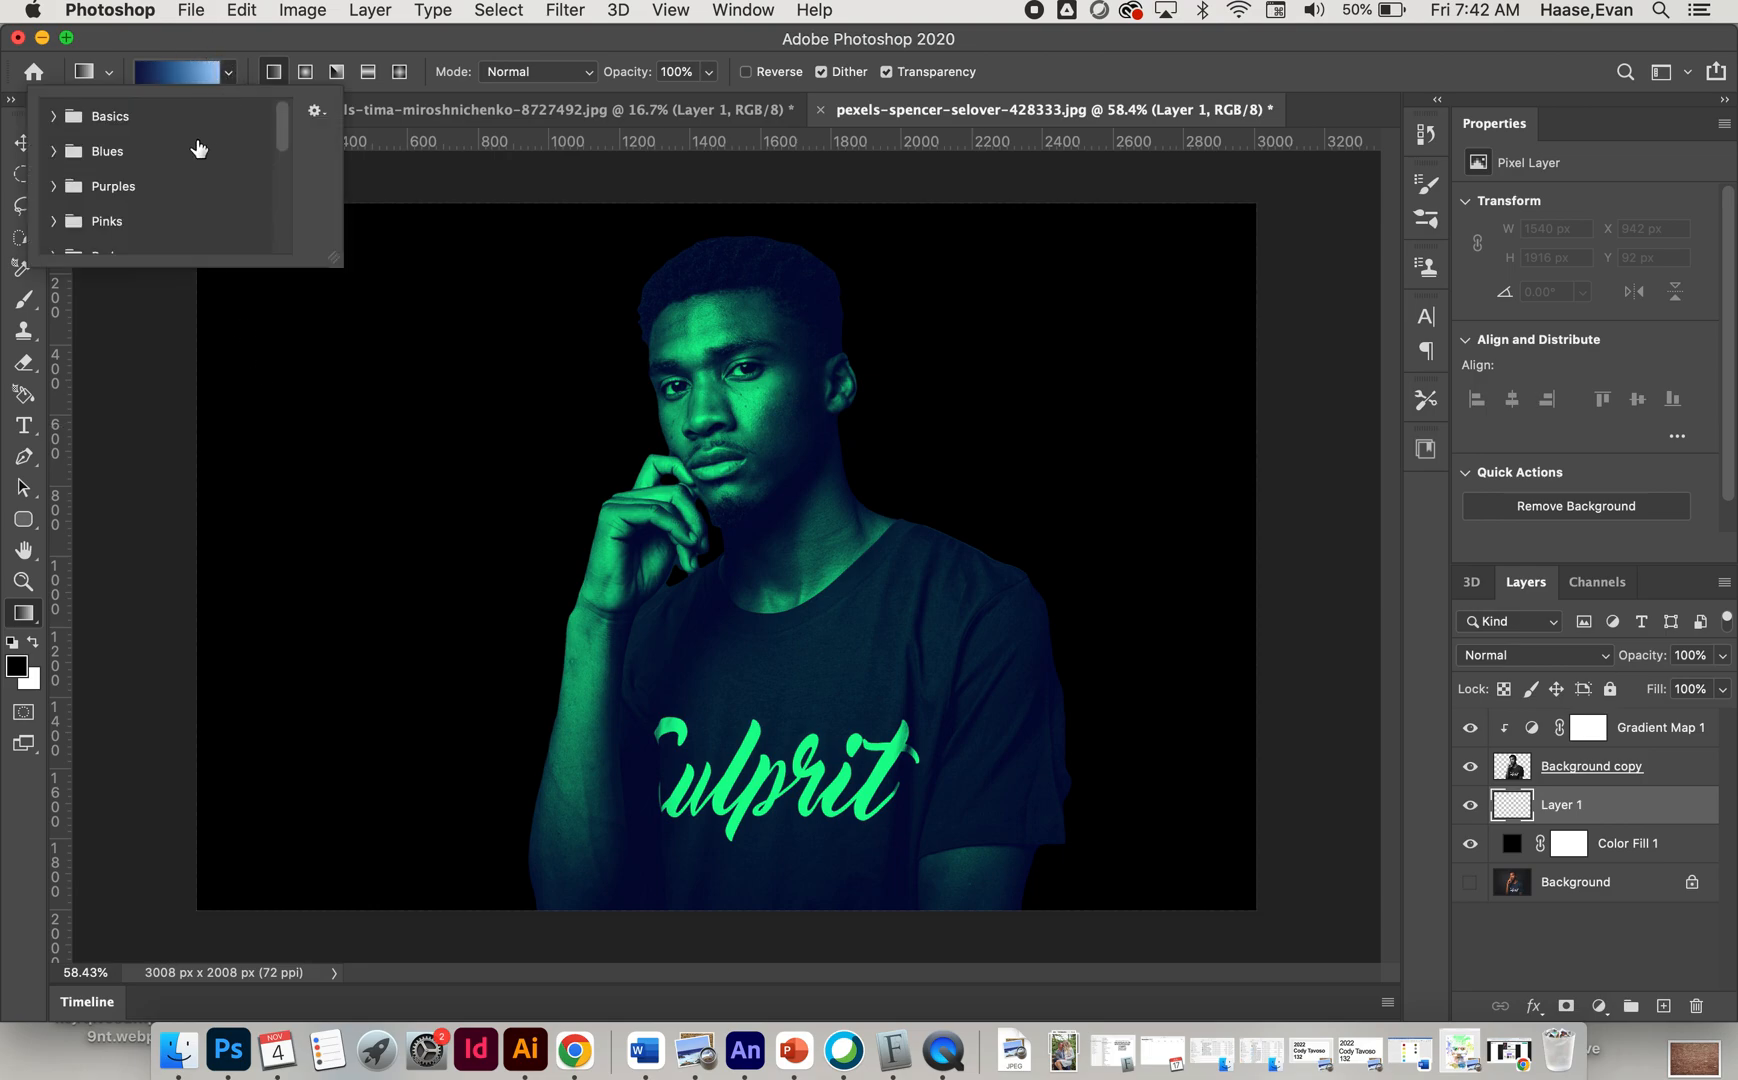
scroll(198, 148, "down", 5)
scroll(192, 148, "up", 4)
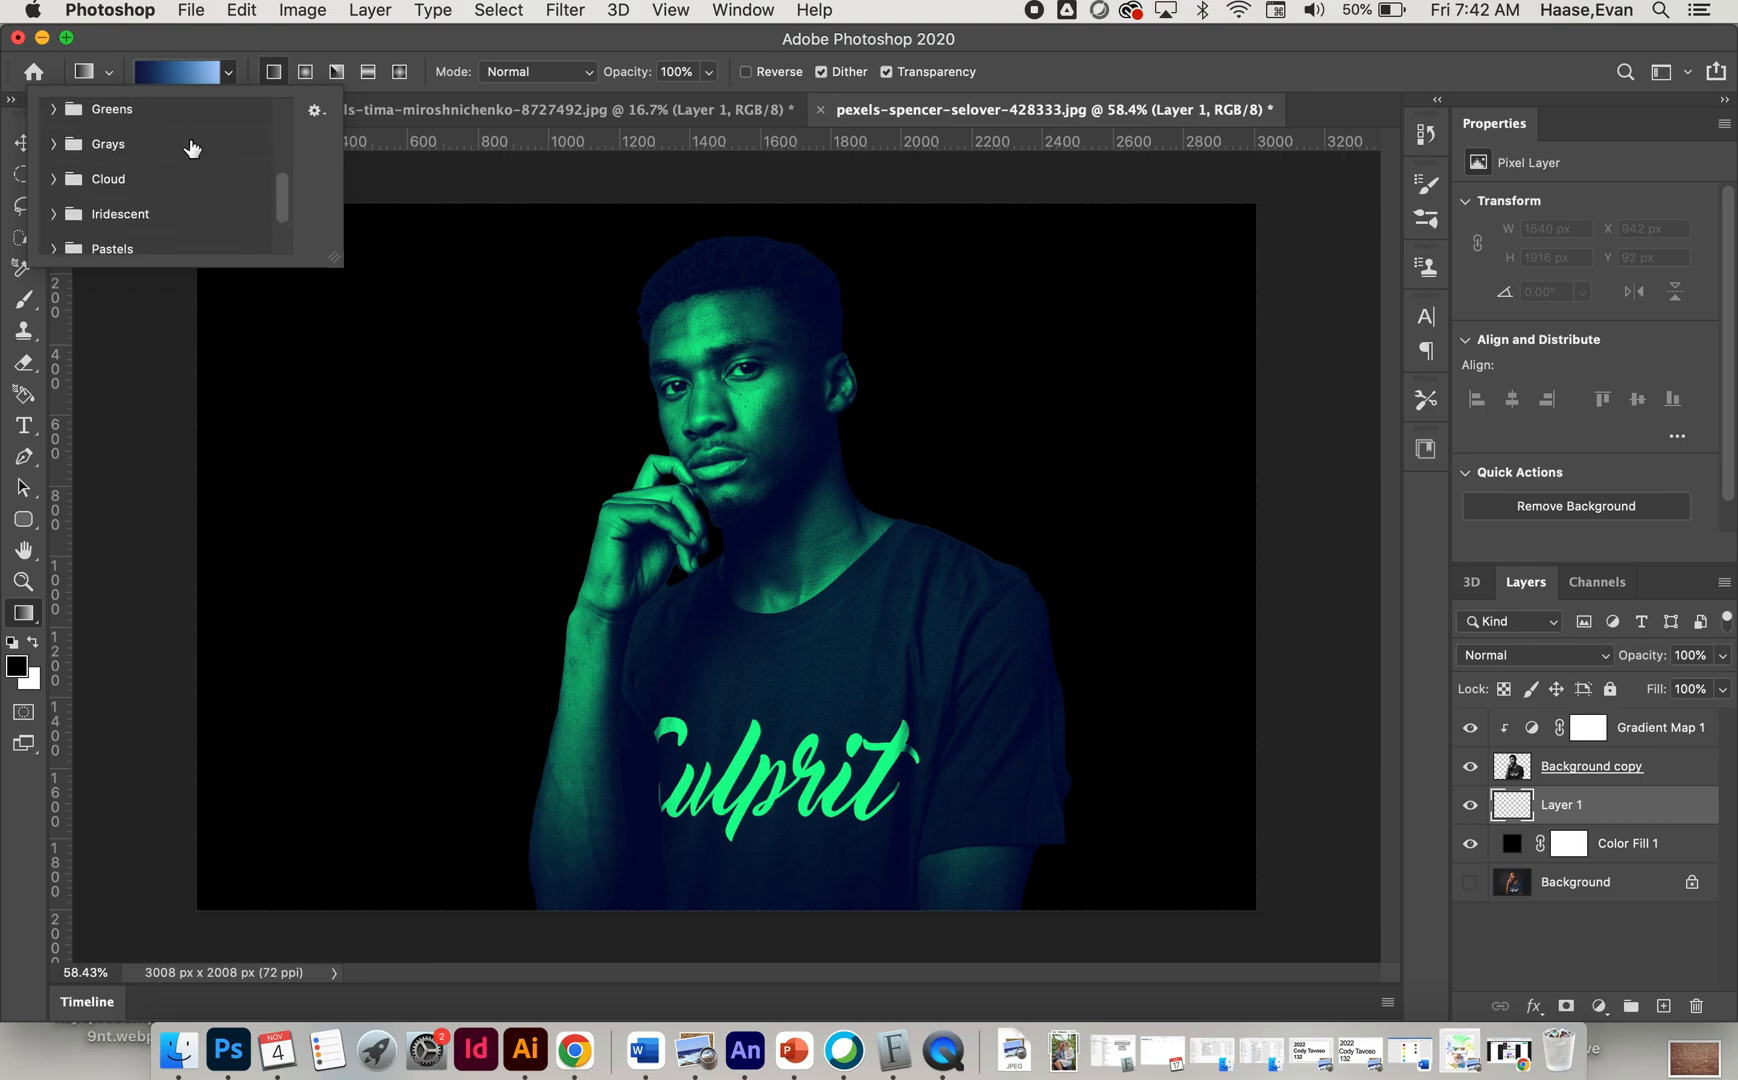
scroll(192, 148, "down", 4)
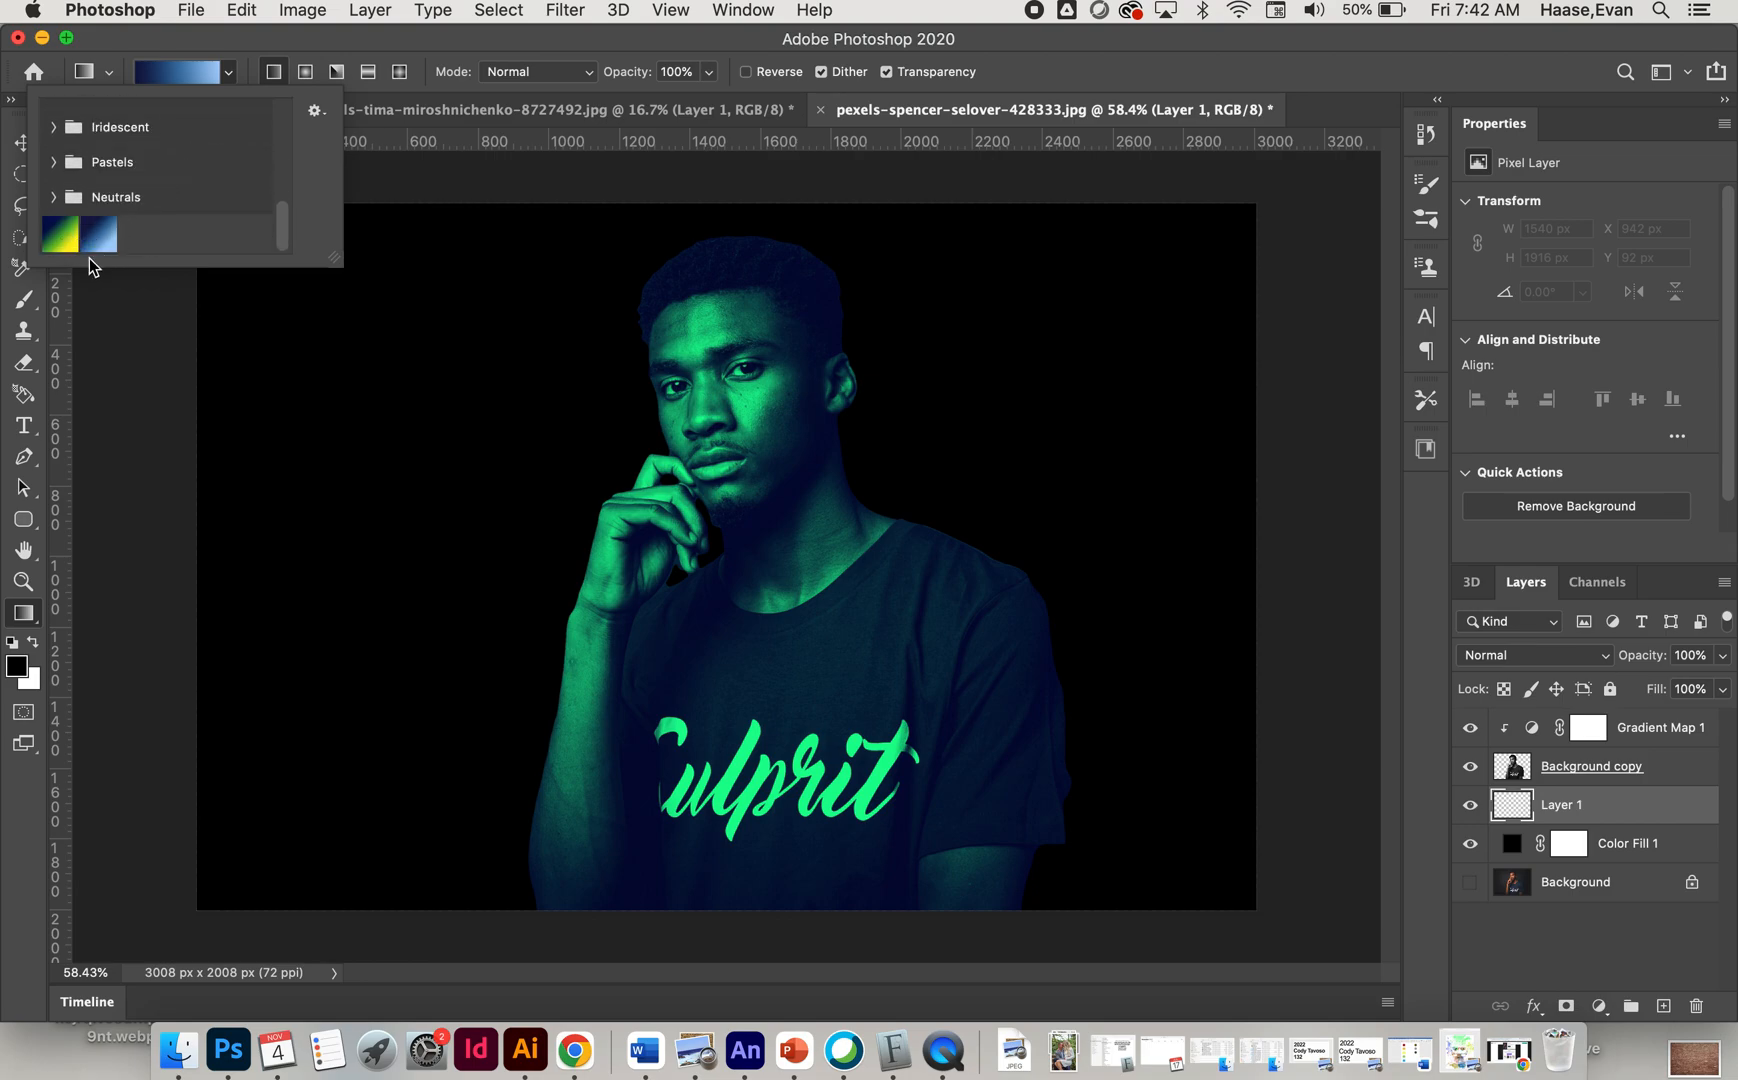
scroll(167, 182, "up", 6)
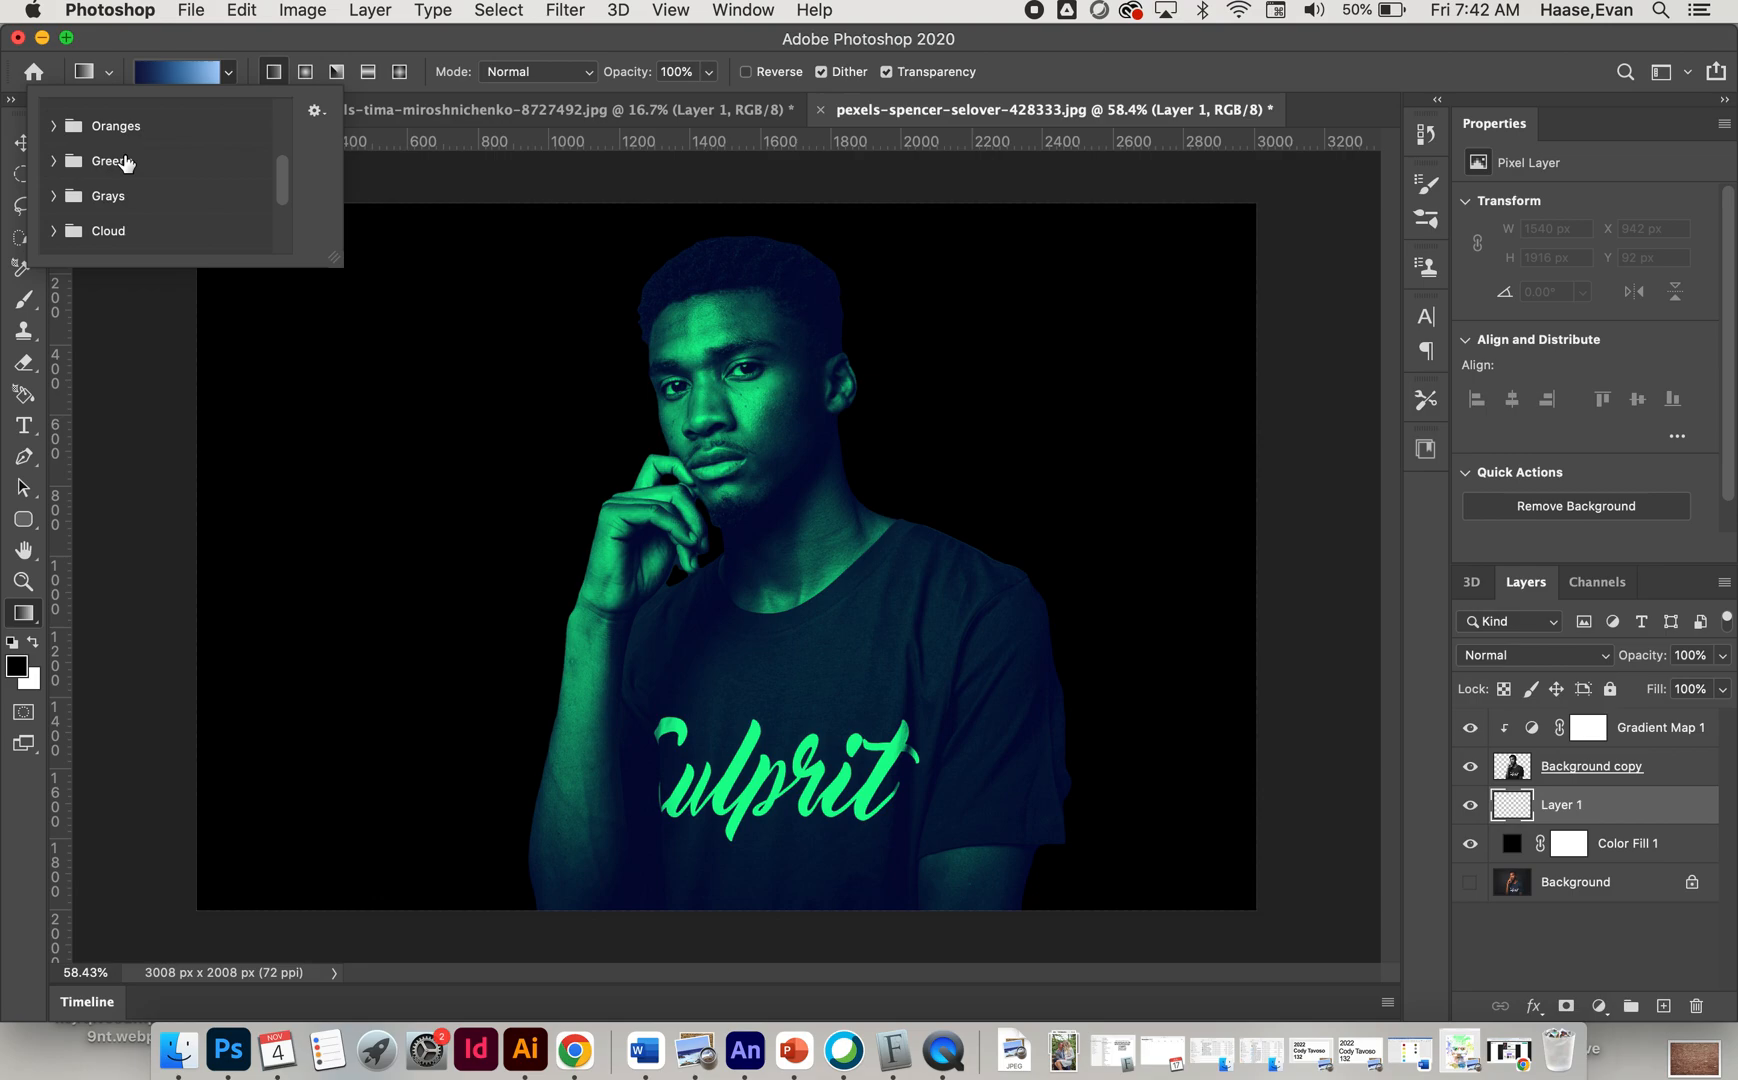
scroll(125, 163, "up", 4)
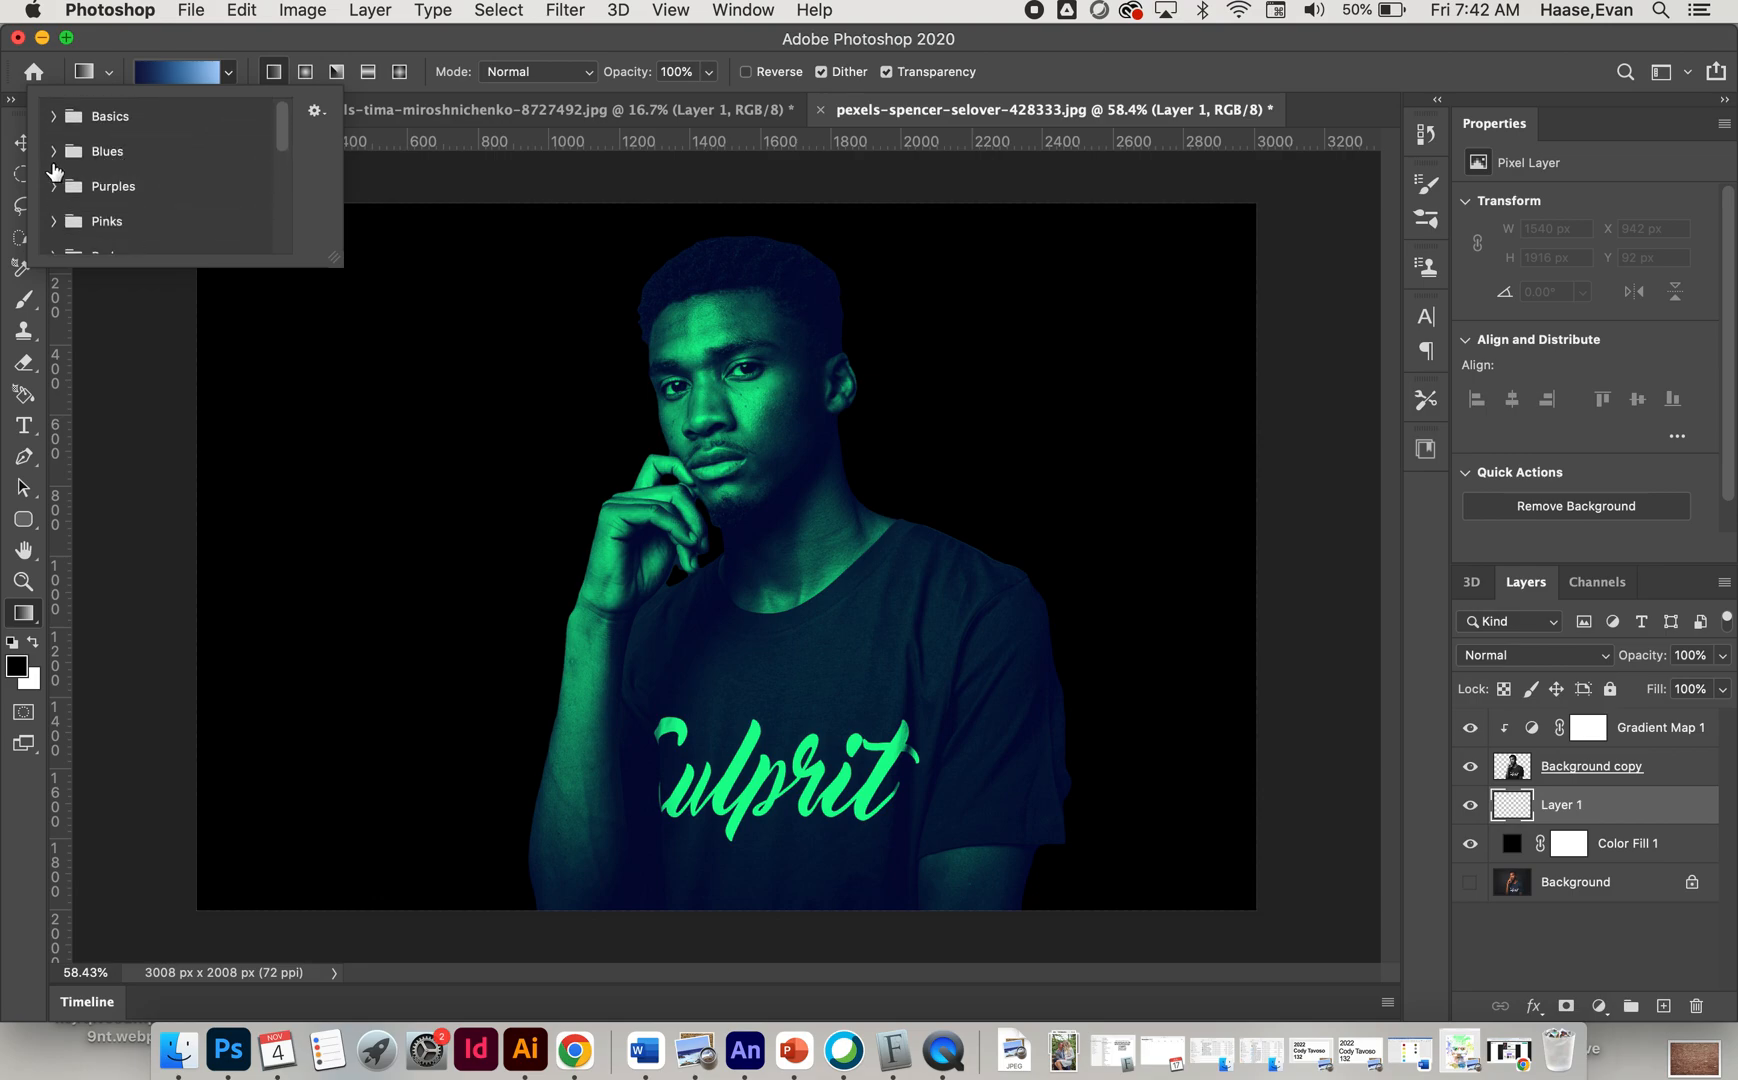
left_click(56, 153)
scroll(142, 207, "down", 2)
scroll(142, 207, "down", 3)
left_click(156, 145)
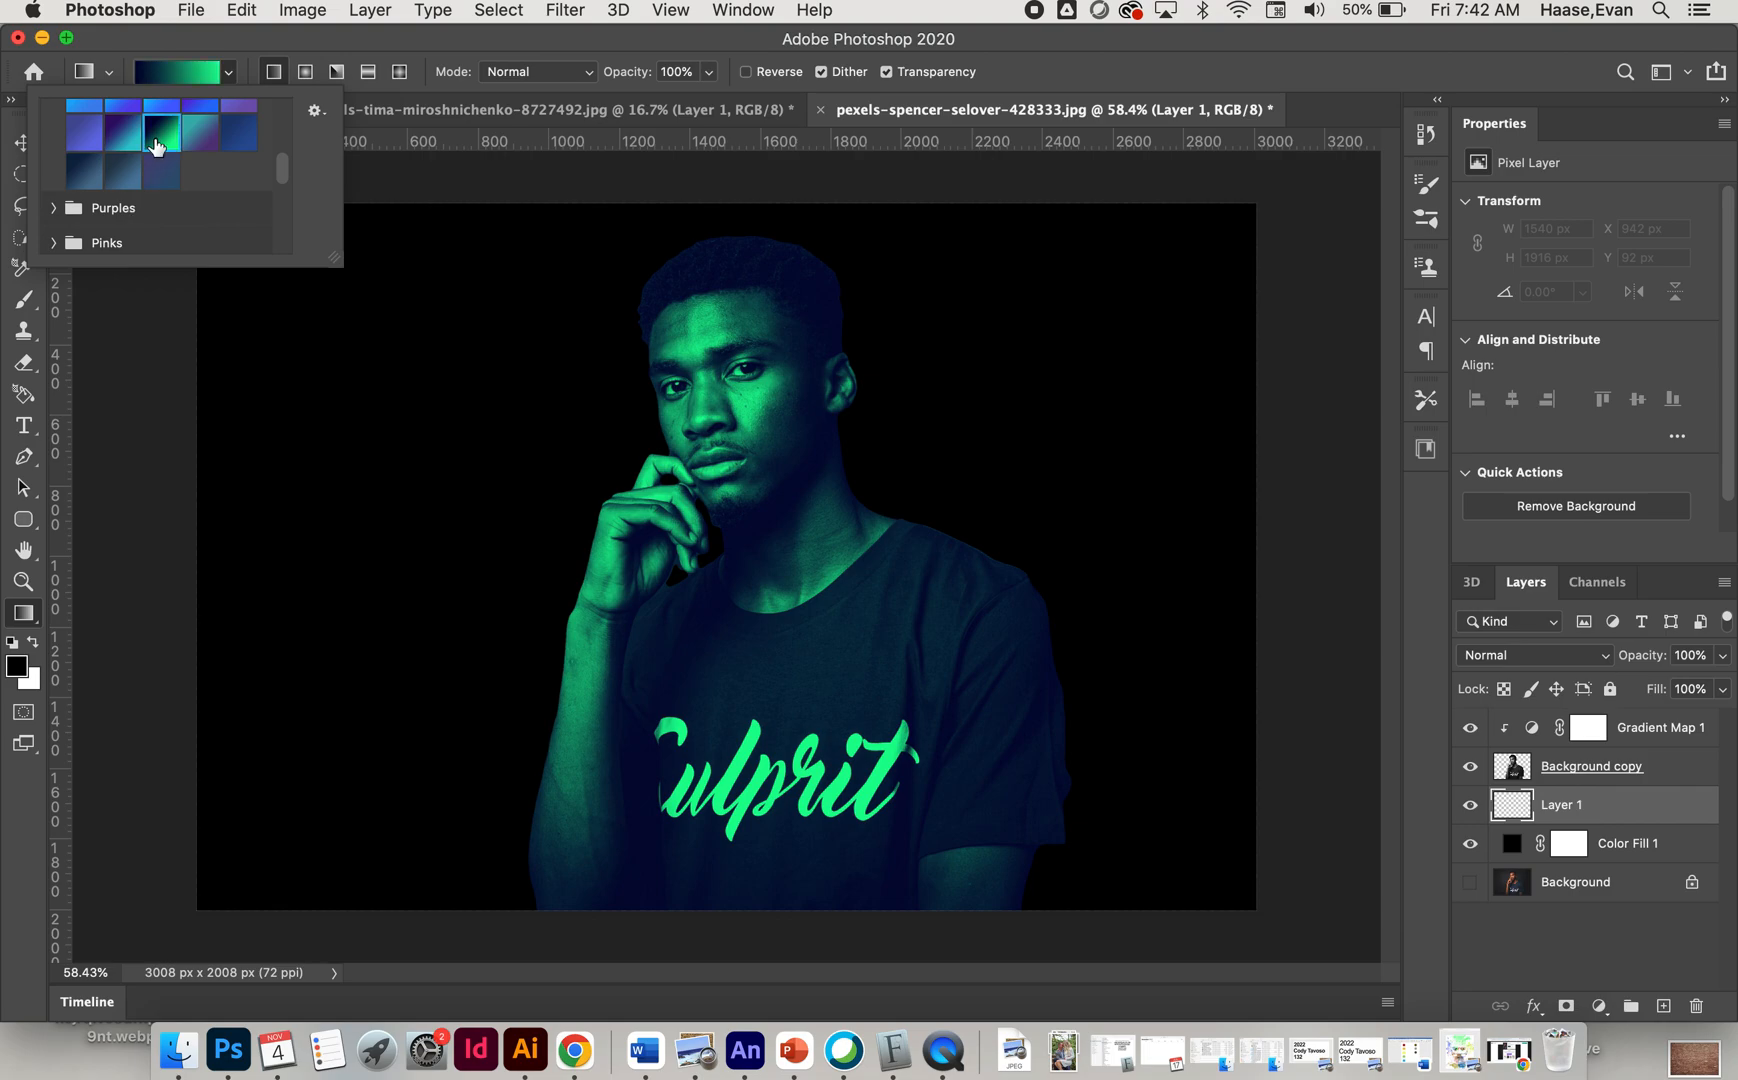
left_click(230, 71)
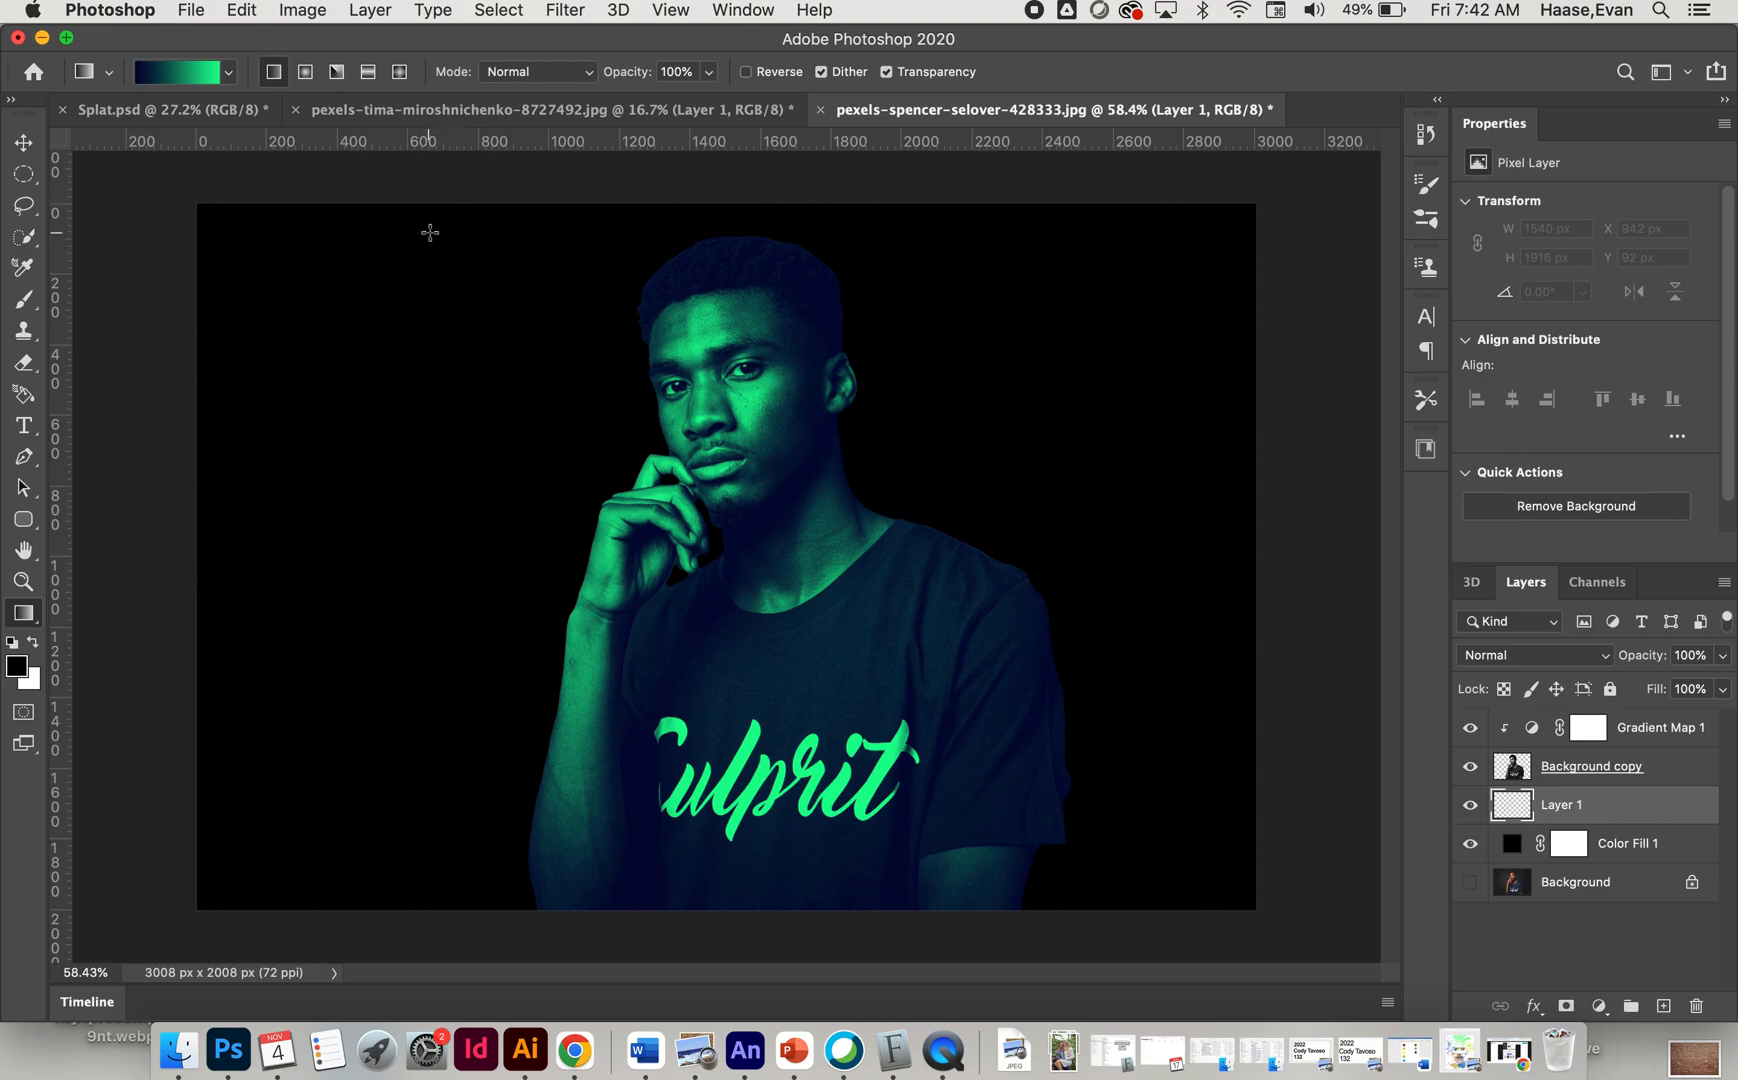
Step: Try linear navy-to-green gradients at several angles and lengths on the new background layer, undoing each one
left_click_drag(471, 181, 613, 978)
key("super+minus")
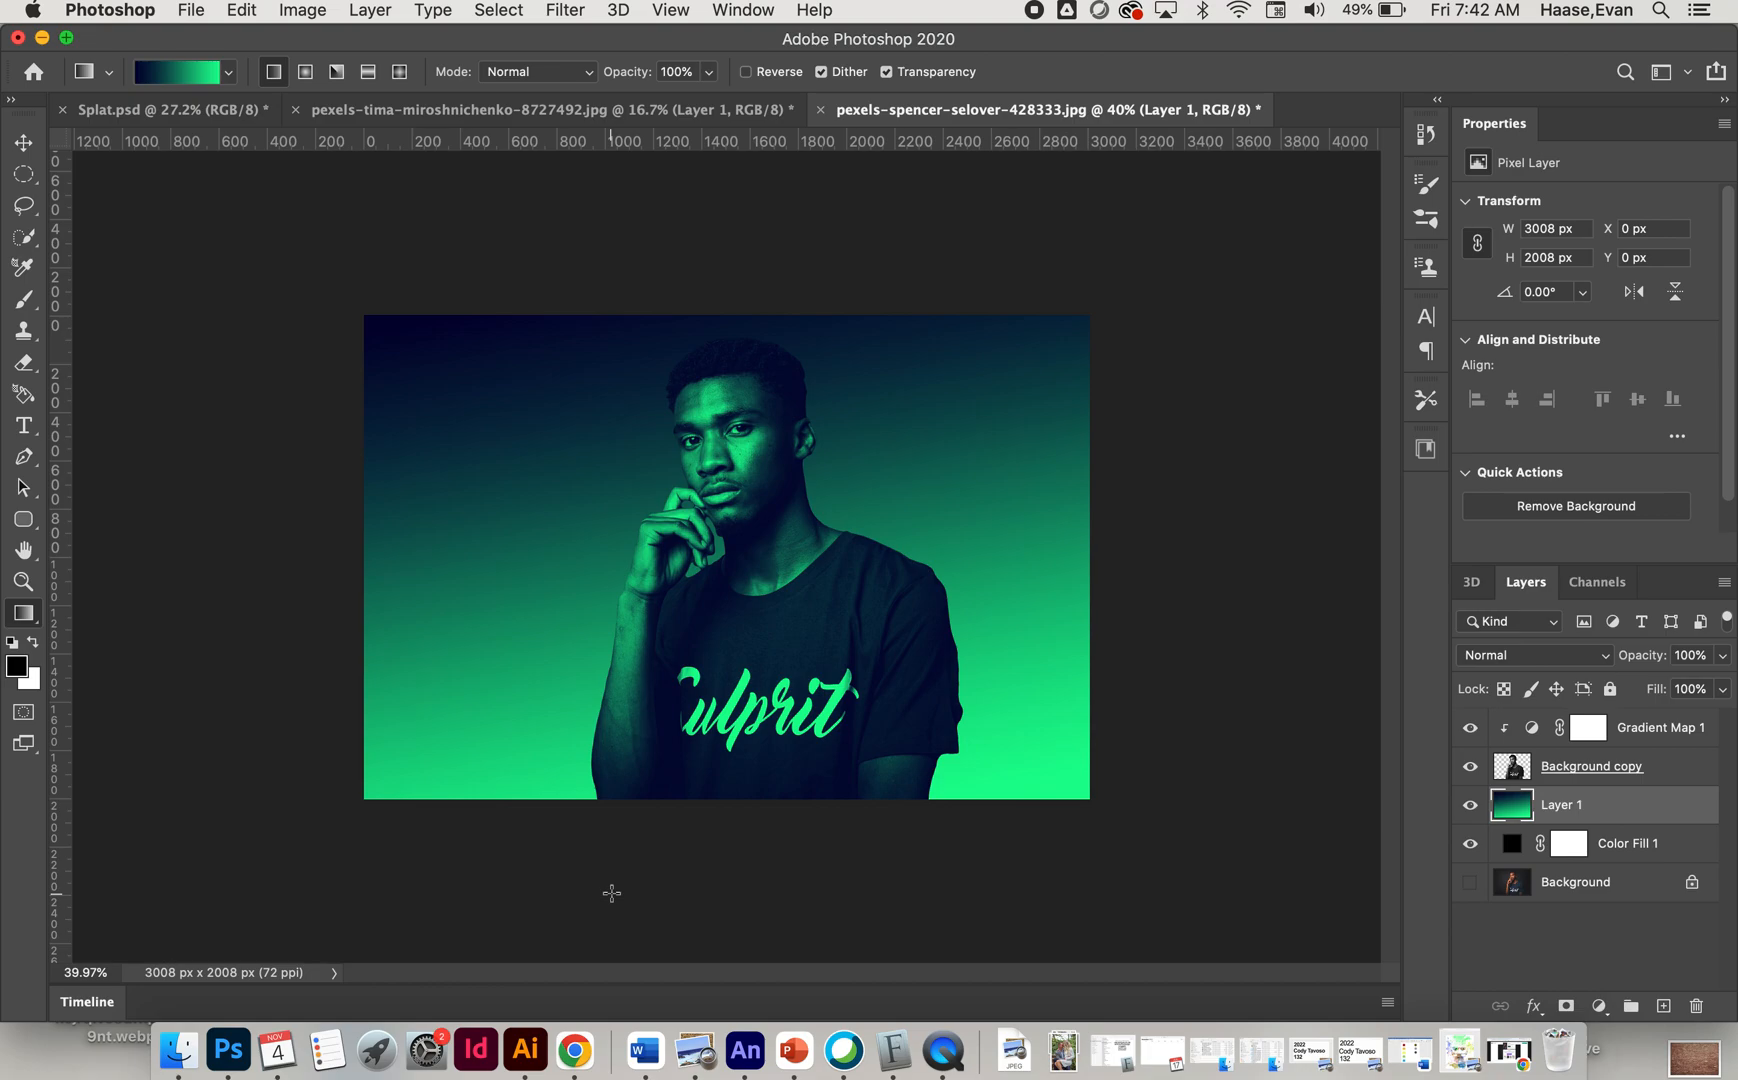
key("super+z")
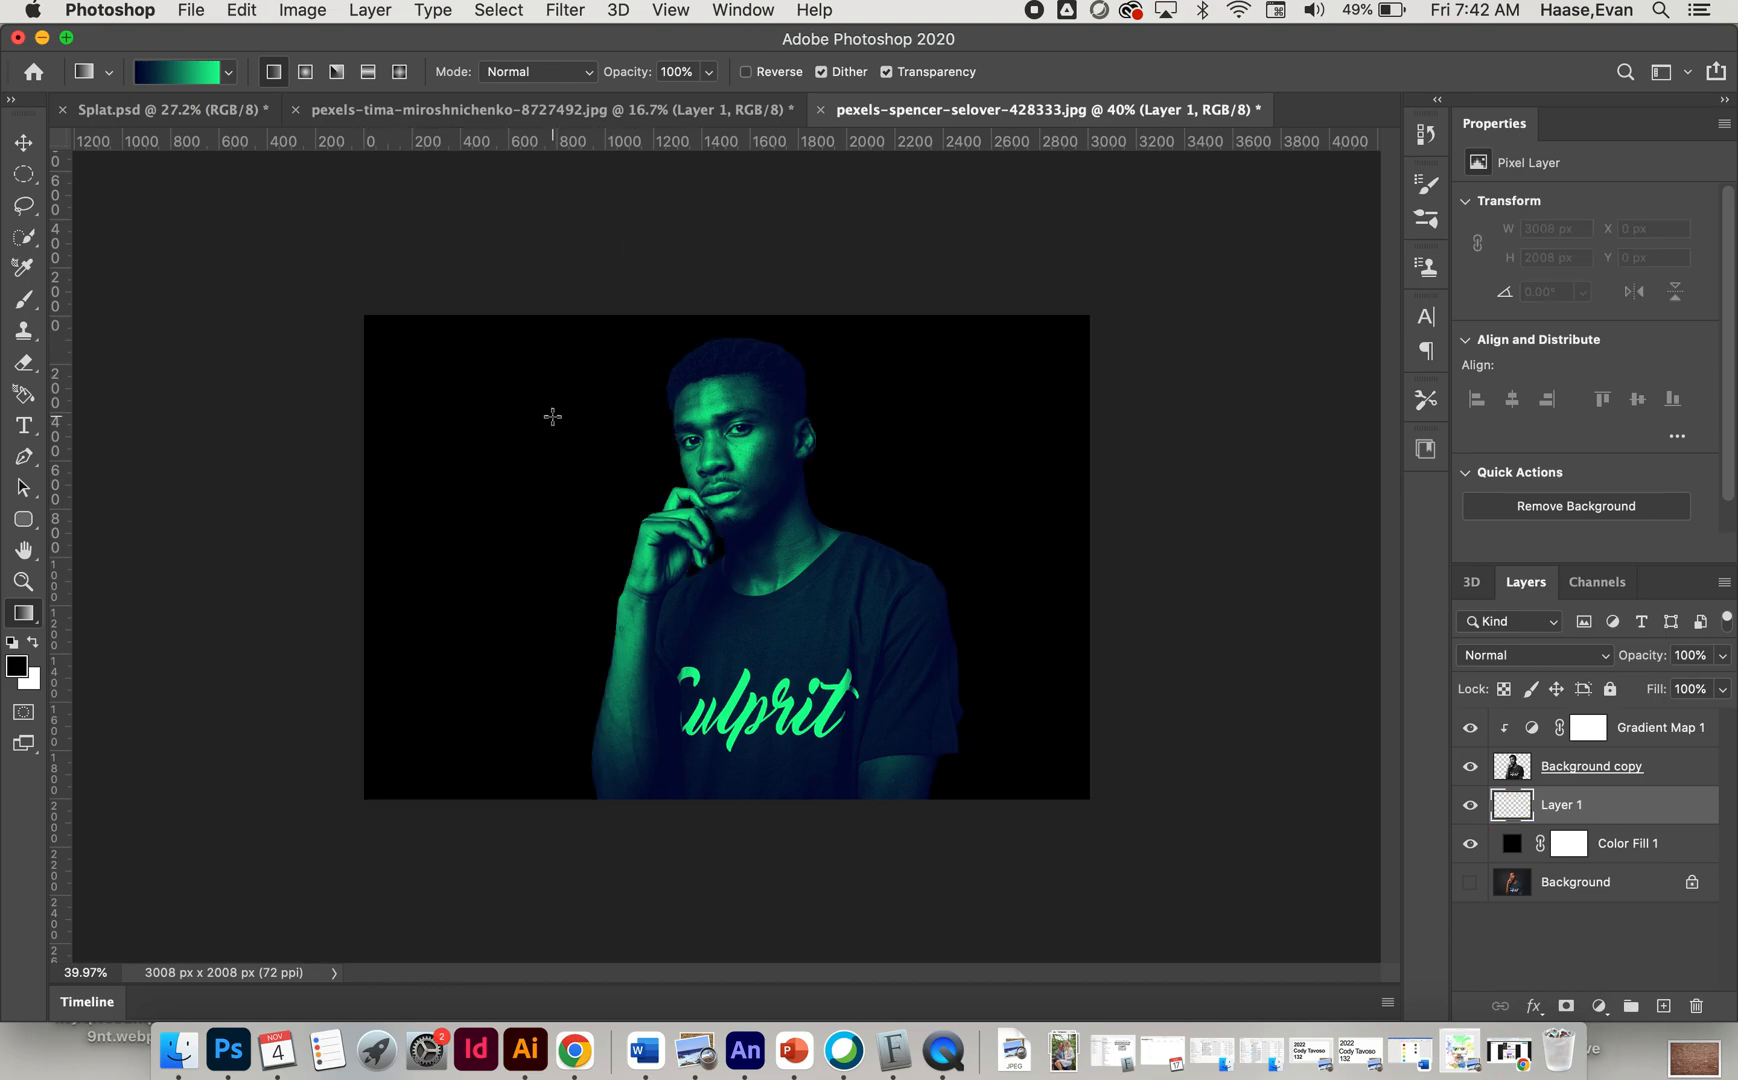
left_click_drag(452, 347, 727, 920)
key("super+z")
key("super+shift+z")
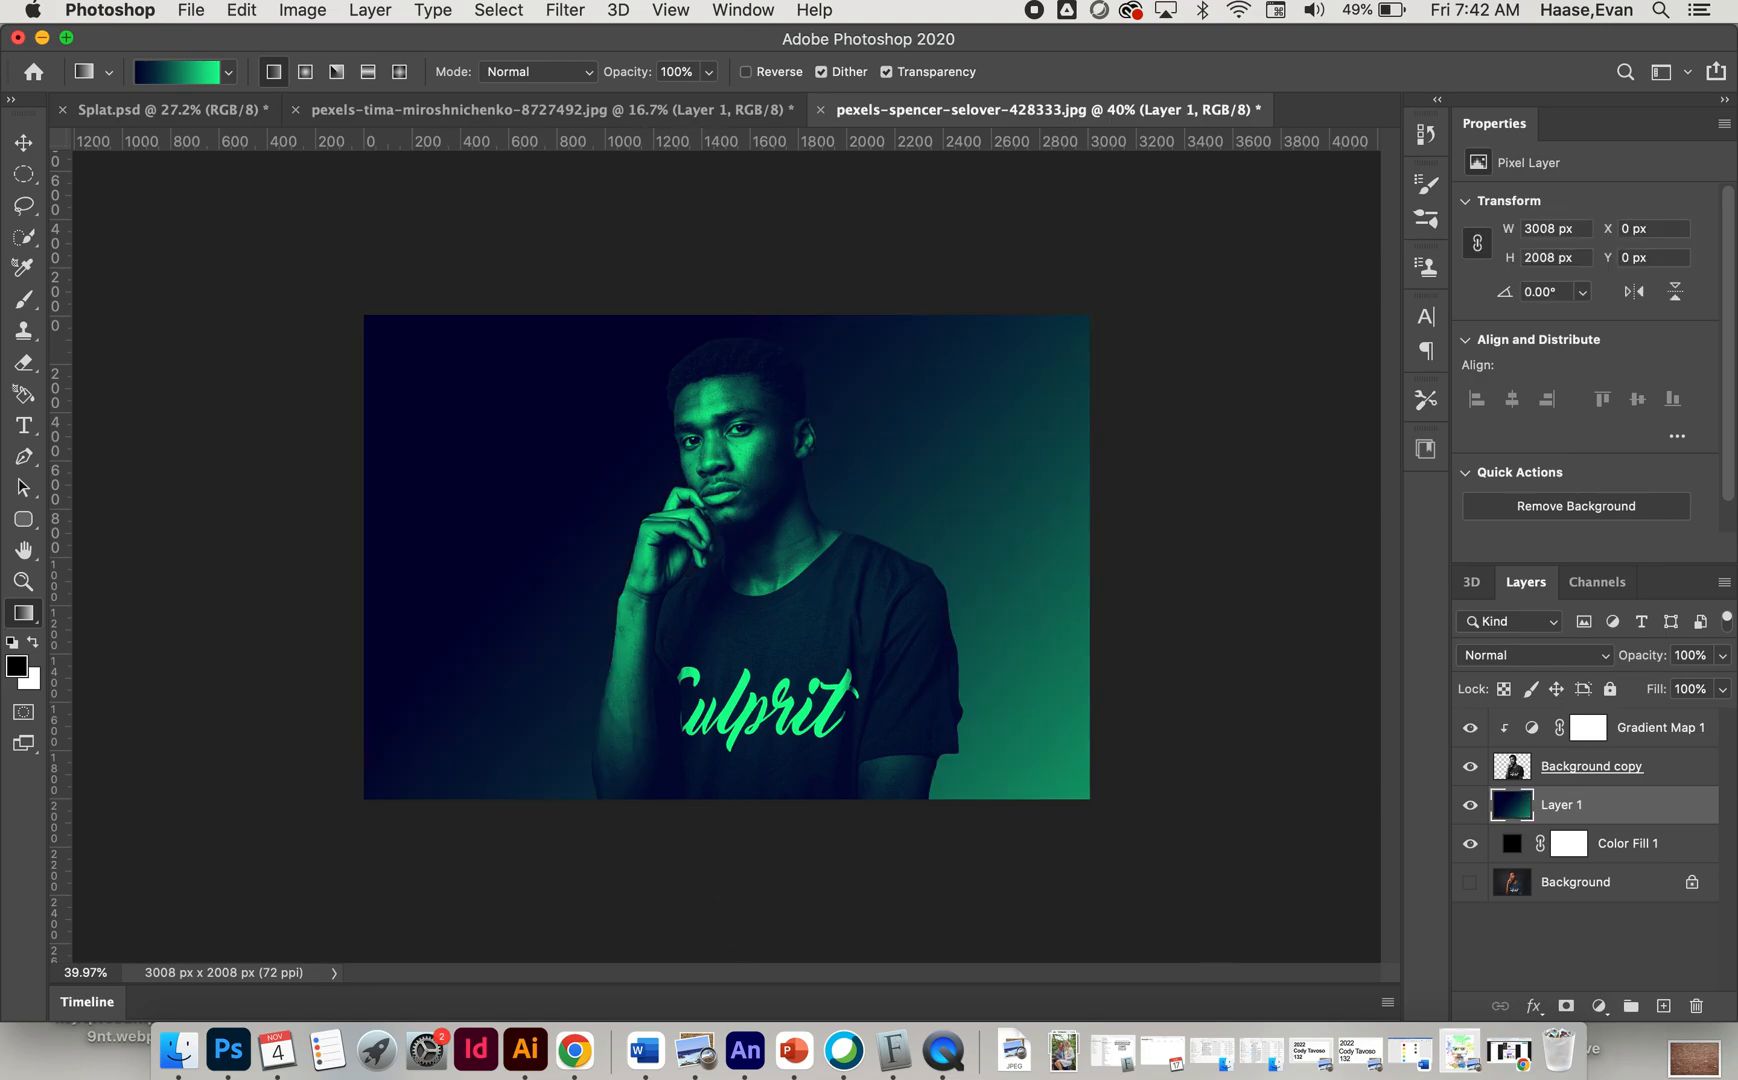
key("super+z")
left_click_drag(599, 471, 1062, 972)
key("super+z")
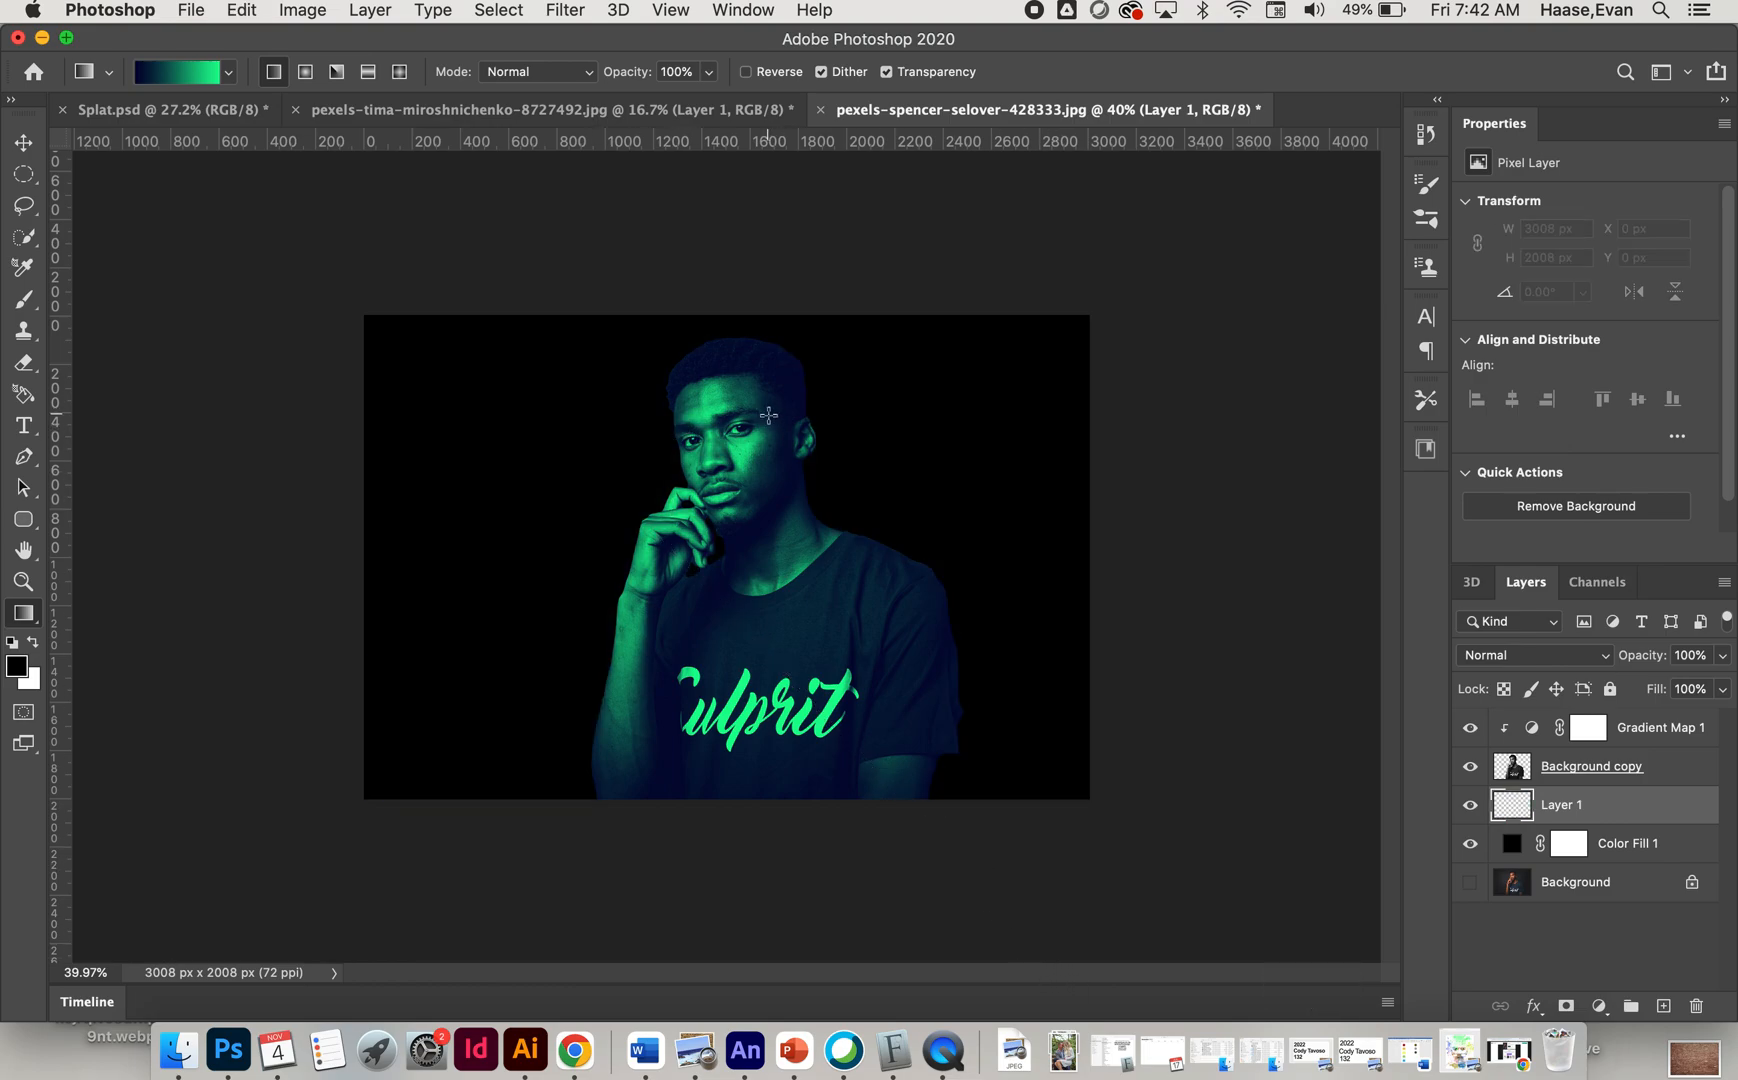
left_click_drag(650, 455, 1372, 962)
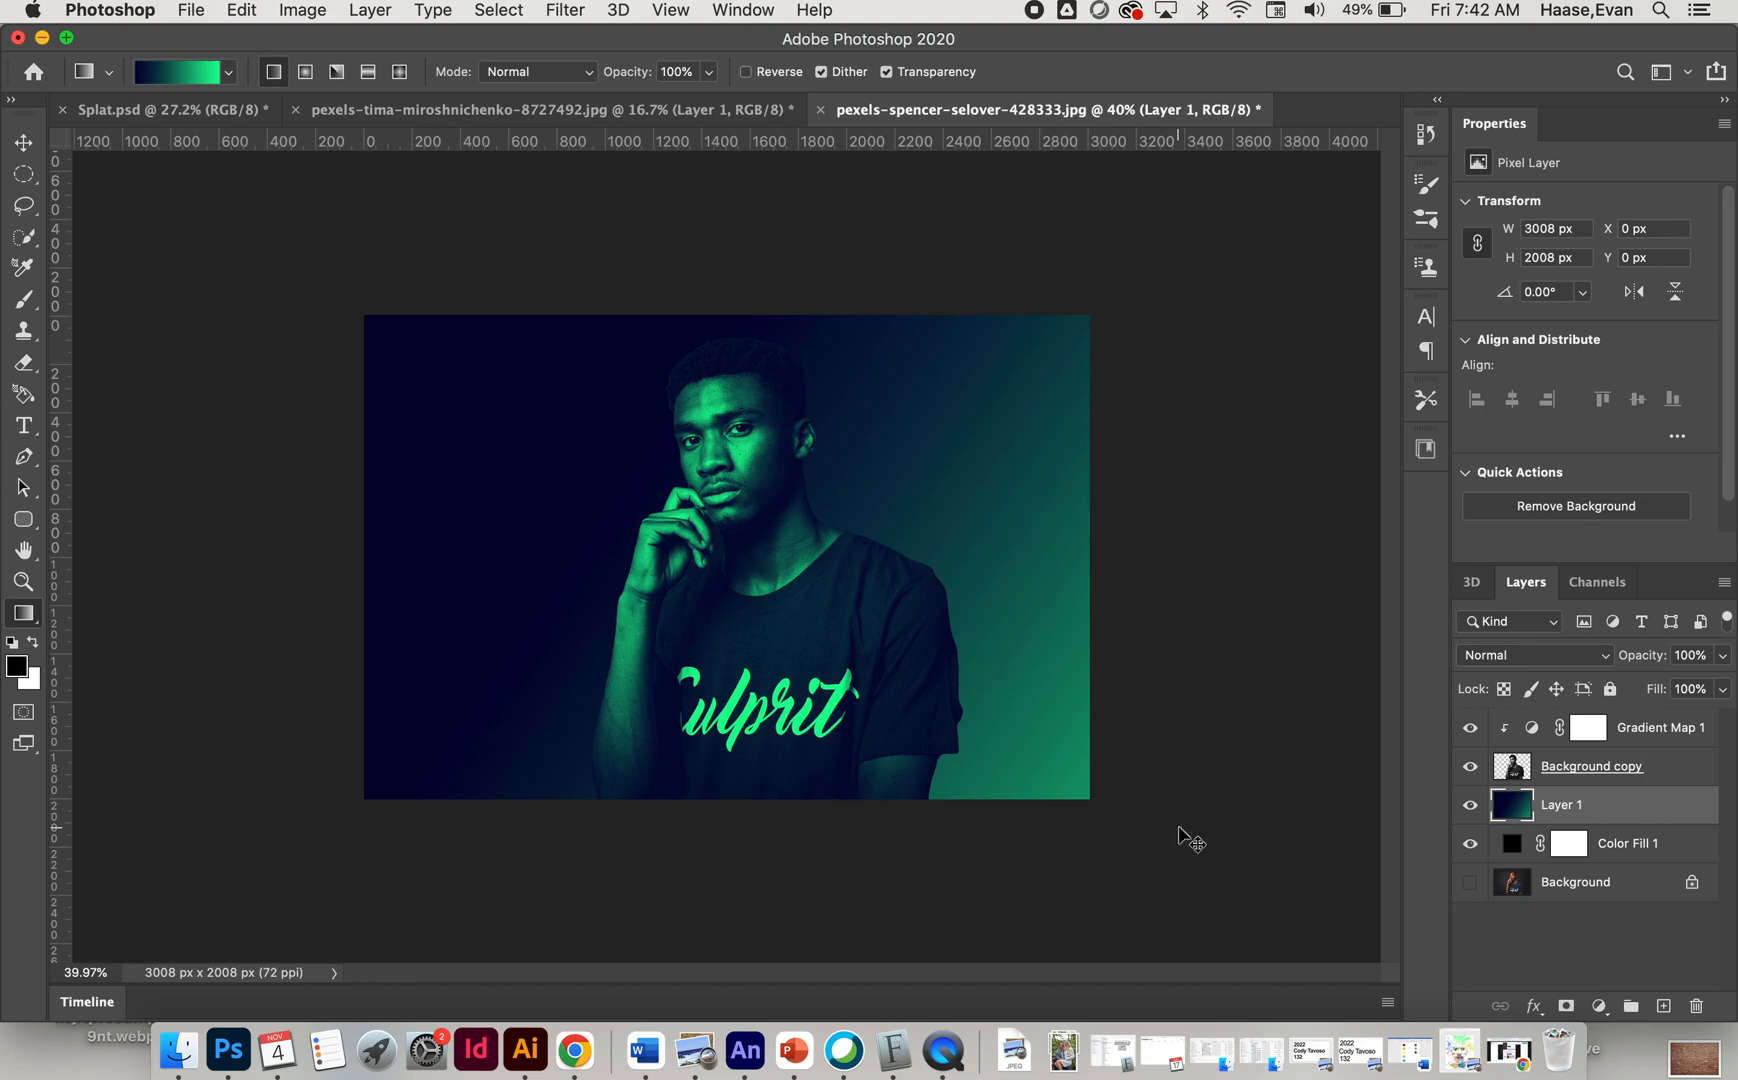
key("super+z")
left_click_drag(660, 402, 1170, 955)
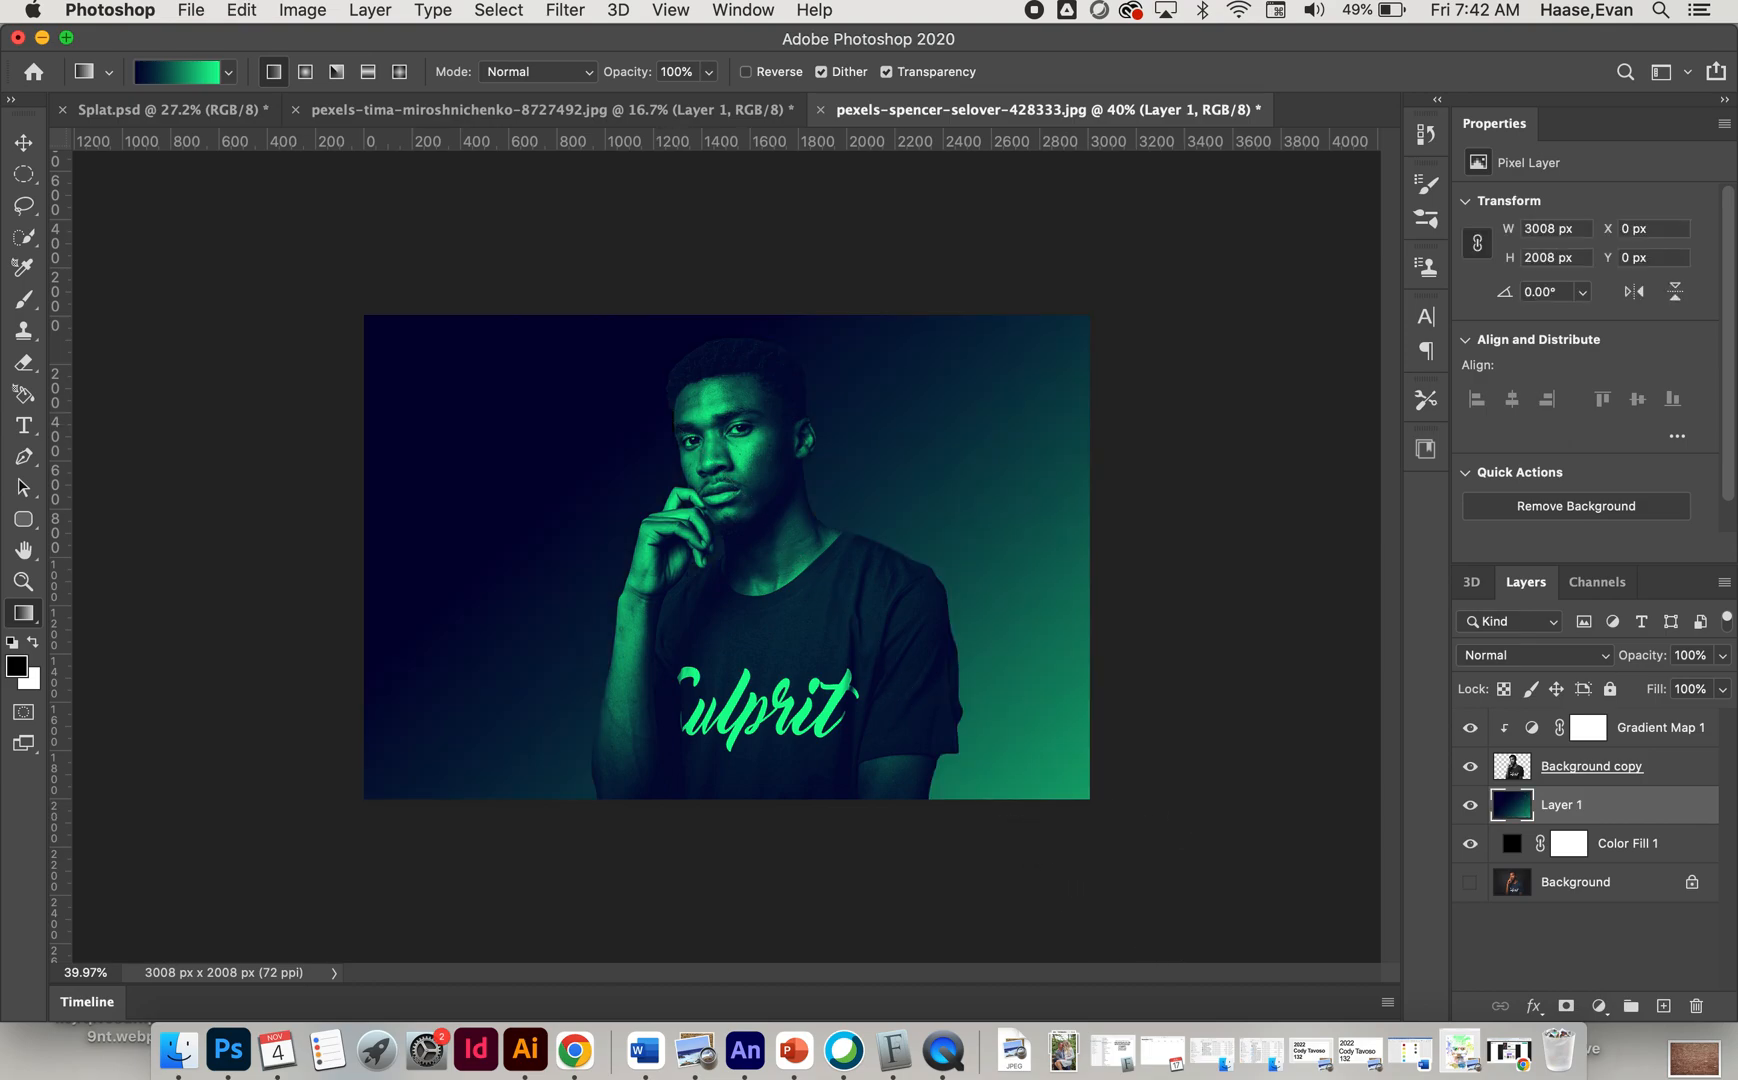
key("super+z")
Step: Fill the background layer with a linear navy-to-green gradient running steeply from the image's top edge, right of the man's head, to below its lower-right corner
left_click_drag(811, 313, 1107, 960)
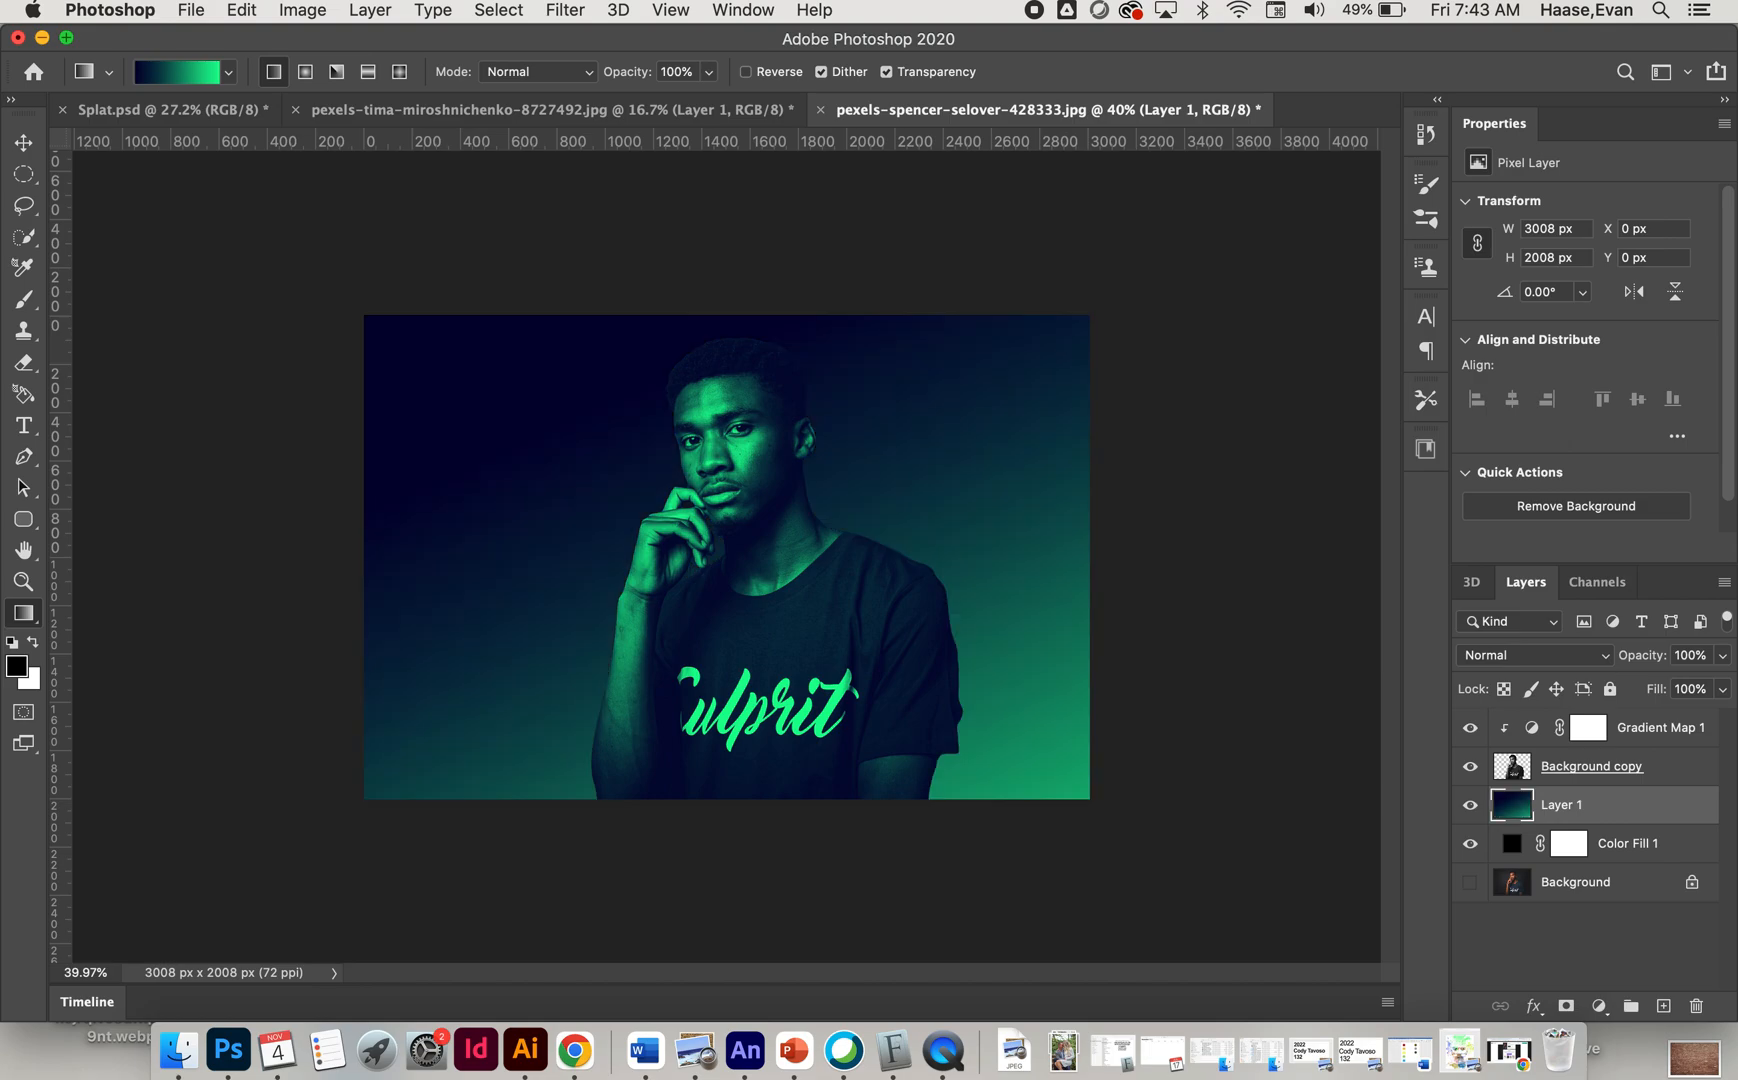
Step: Set the blend mode of the Gradient Map layer clipped to the man's cutout to Darker Color
left_click(1680, 731)
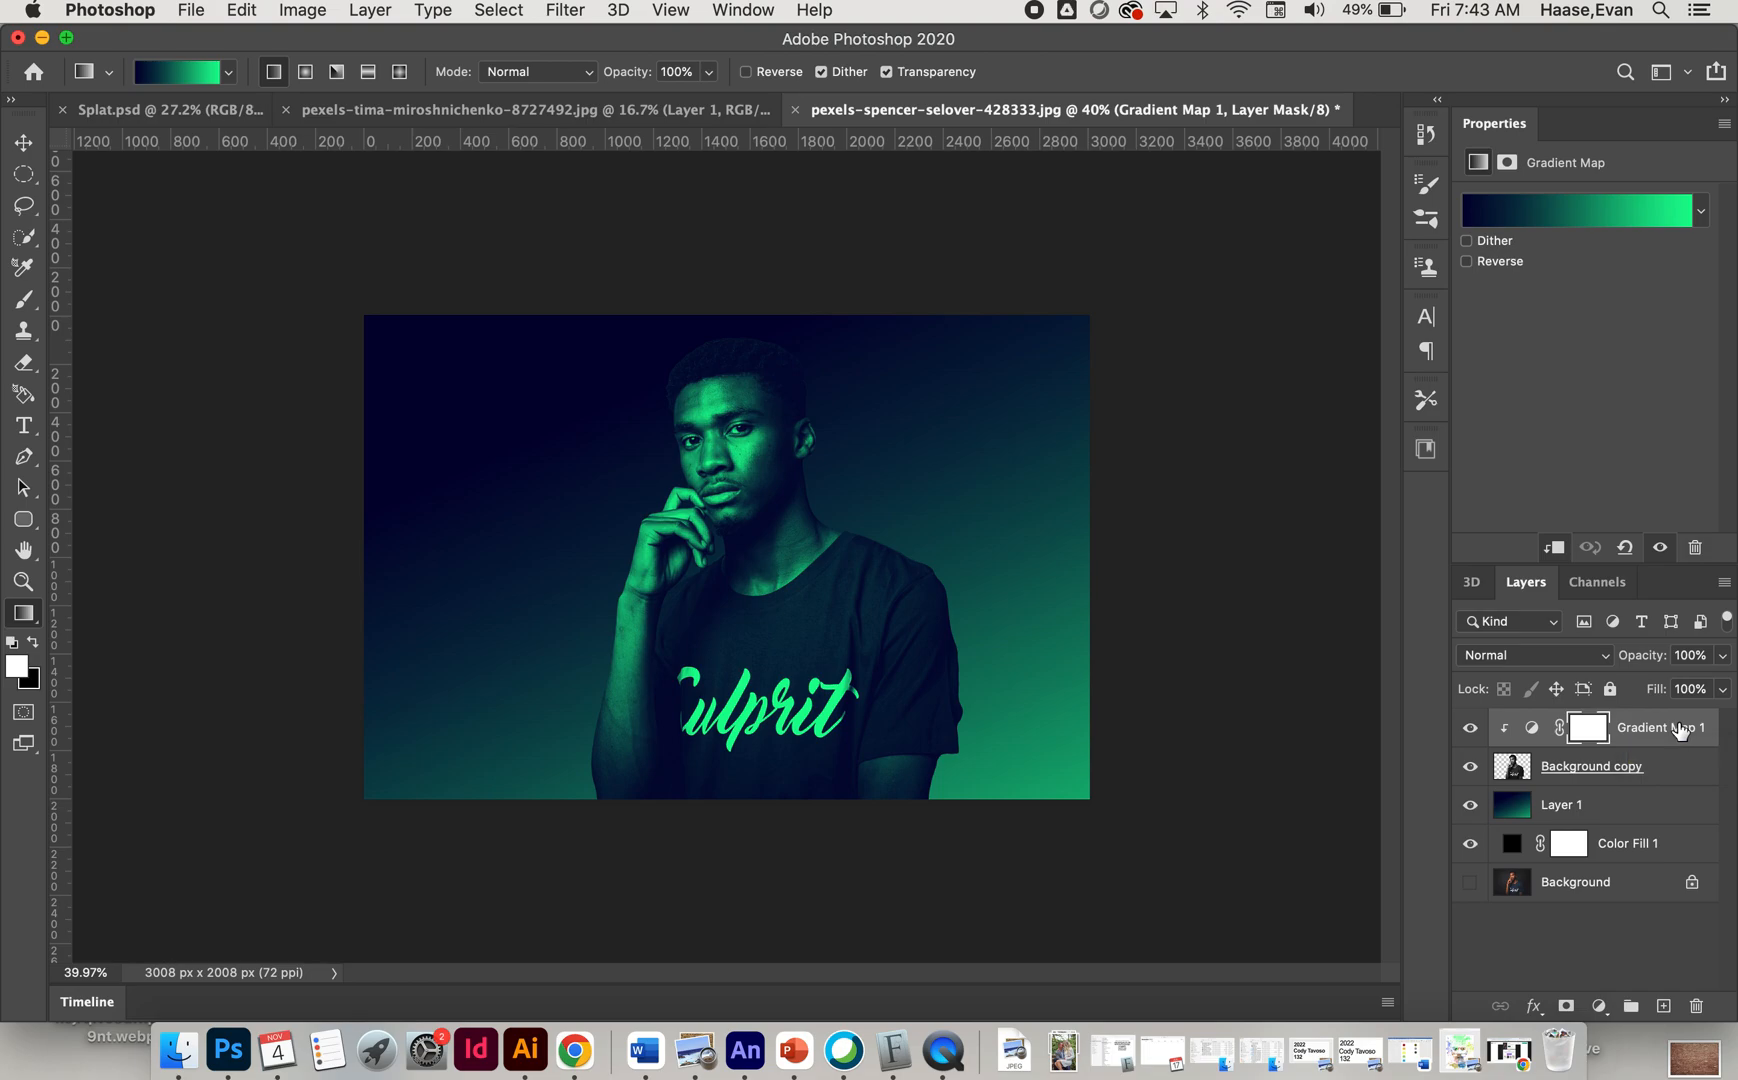
left_click(1563, 665)
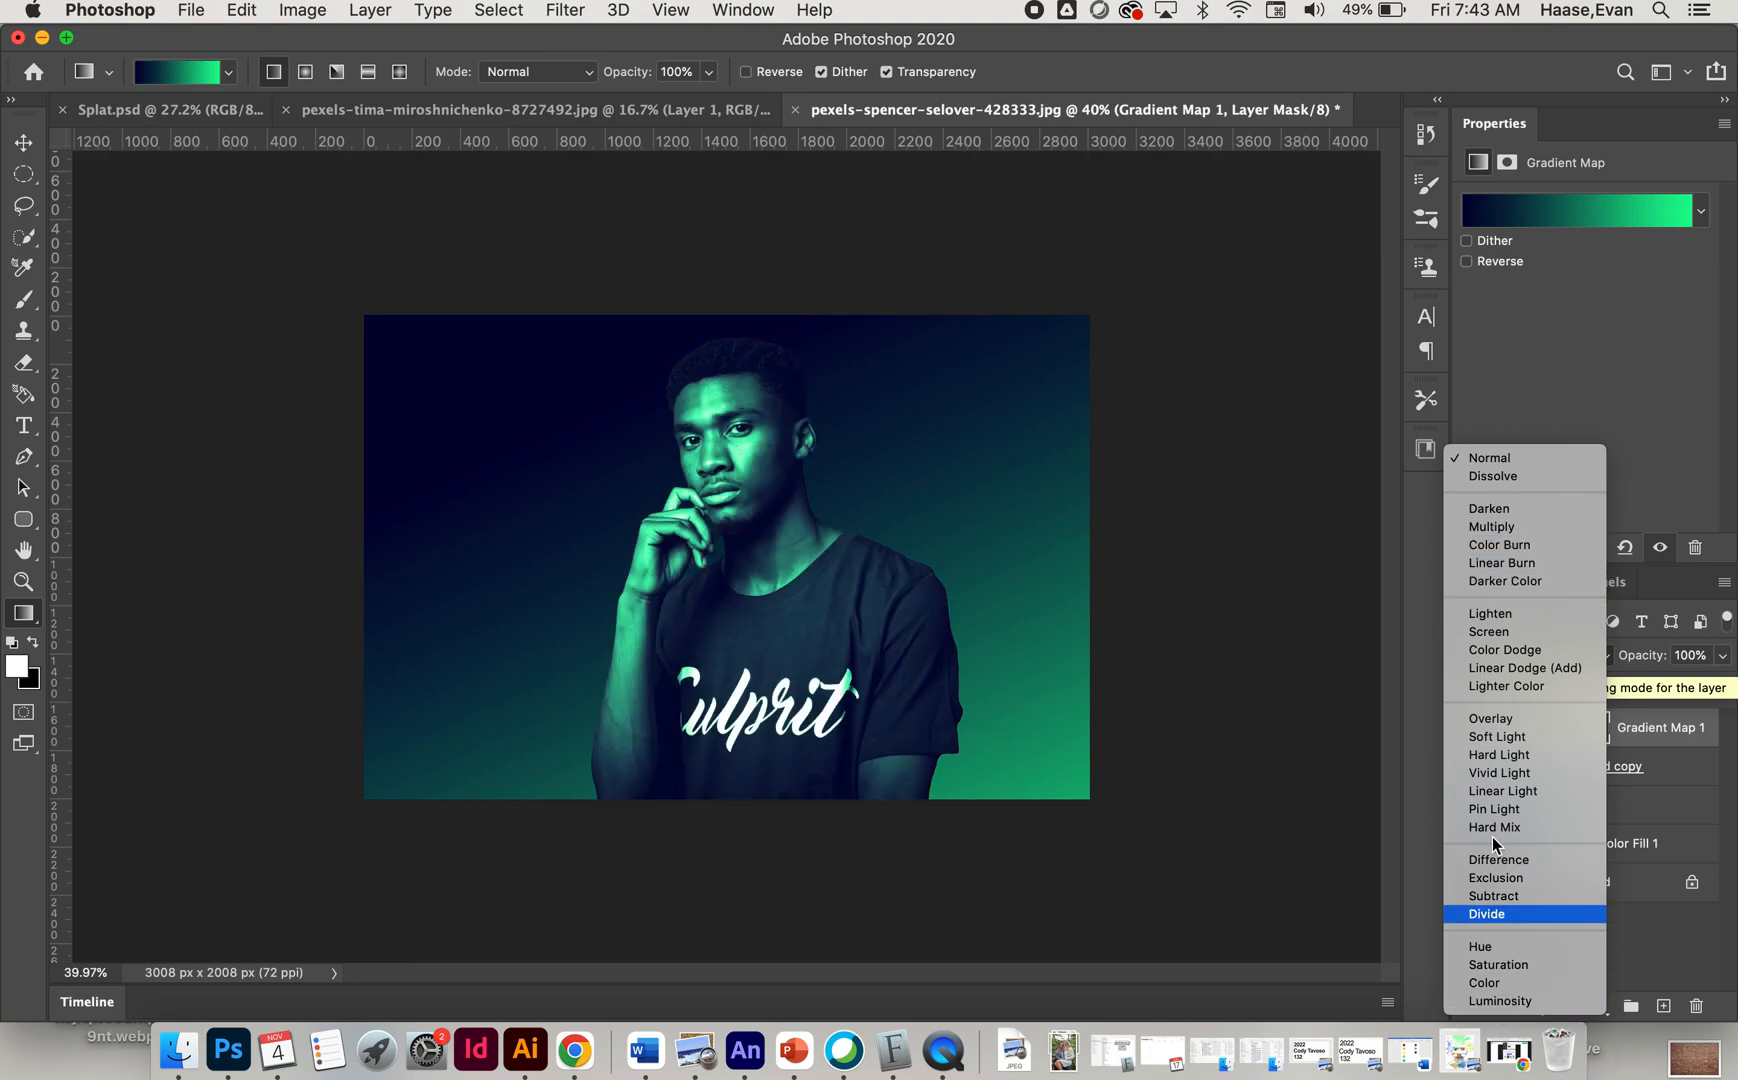
left_click(1515, 582)
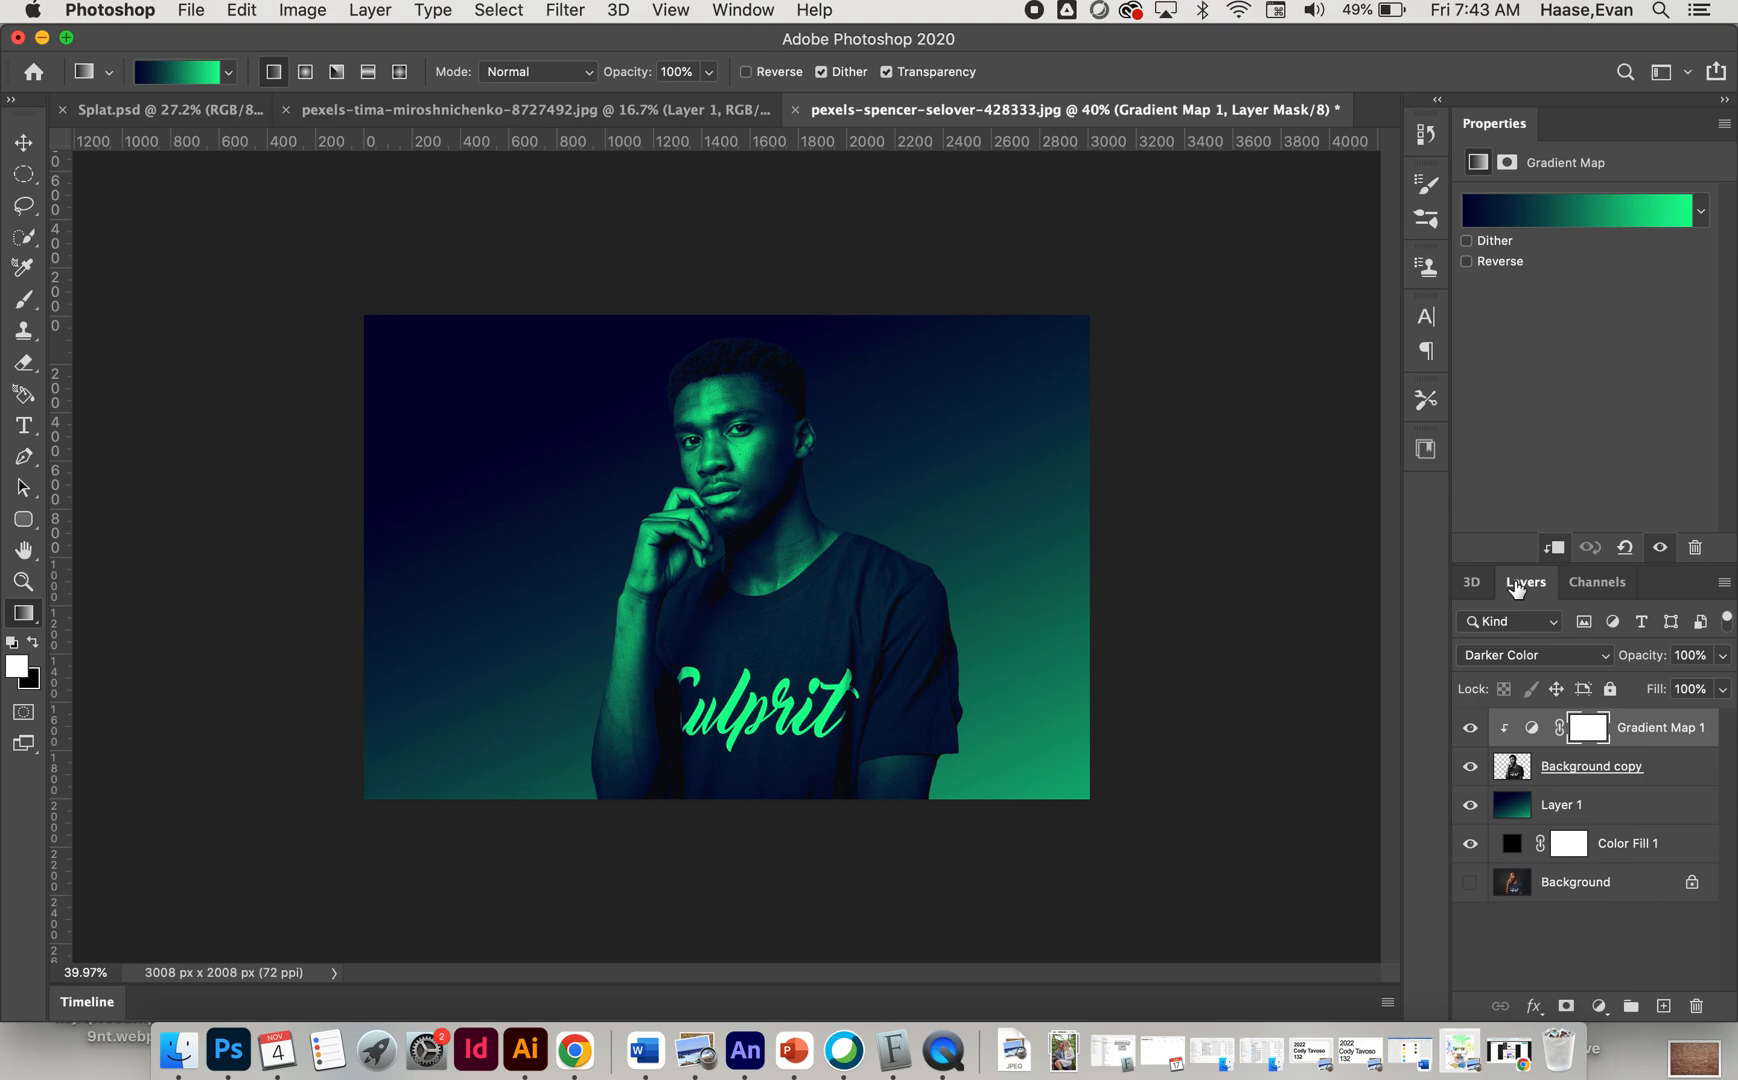
Step: Set the blend mode of the man's cutout layer to Lighter Color so his shirt blends into the gradient background
left_click(1513, 770)
left_click(1519, 654)
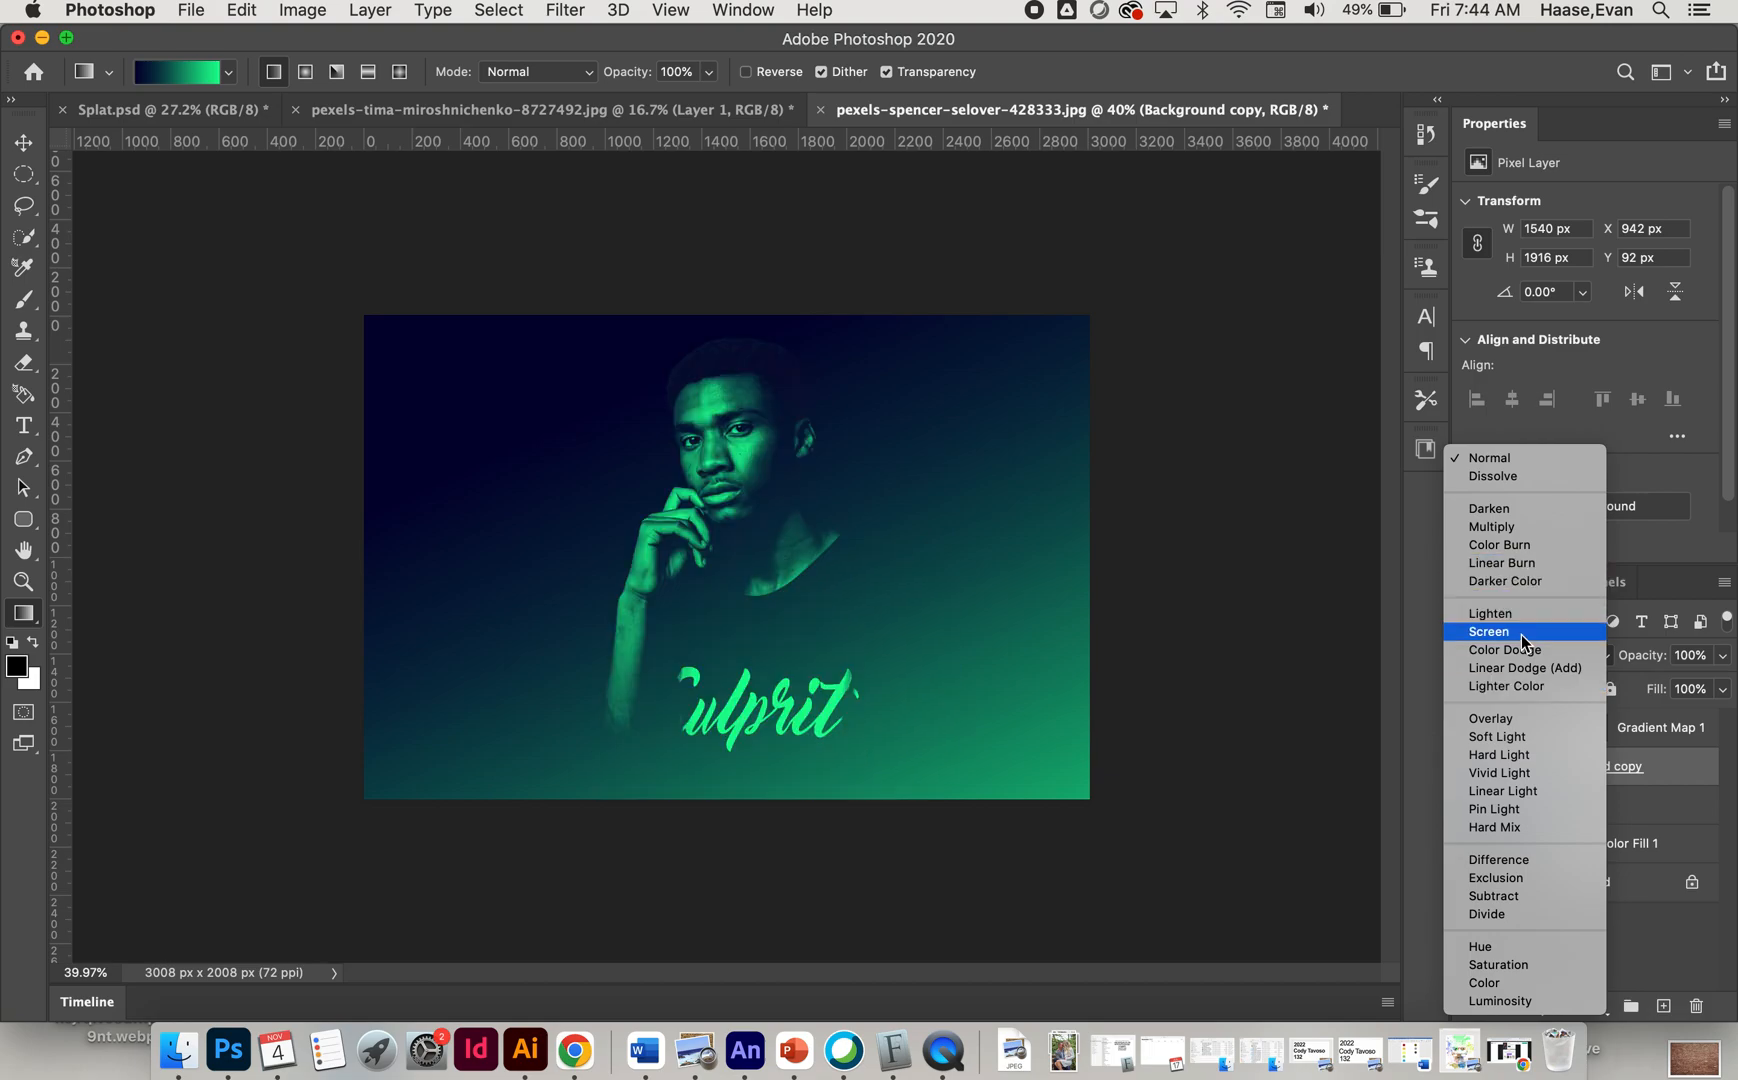
left_click(1517, 691)
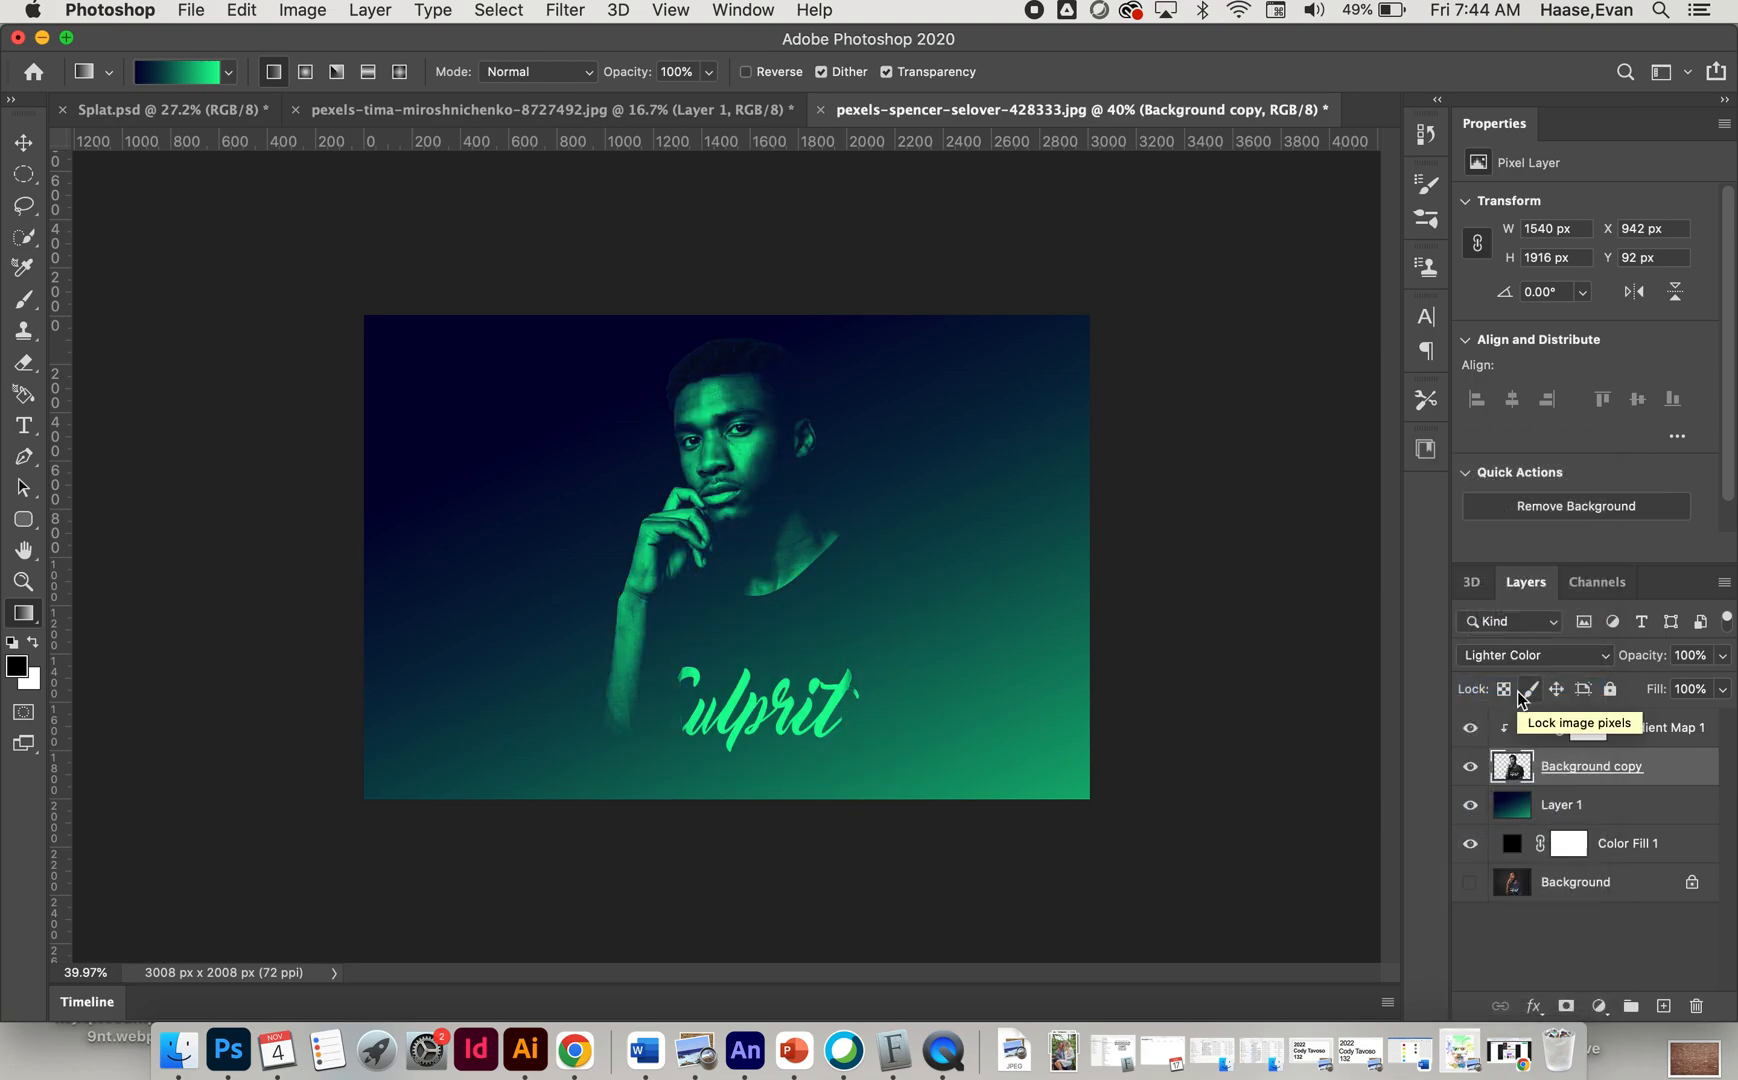
Step: Enlarge the man's cutout proportionally to about 2429 × 3021 px and position it at about X 810 px, Y 65 px
left_click(31, 150)
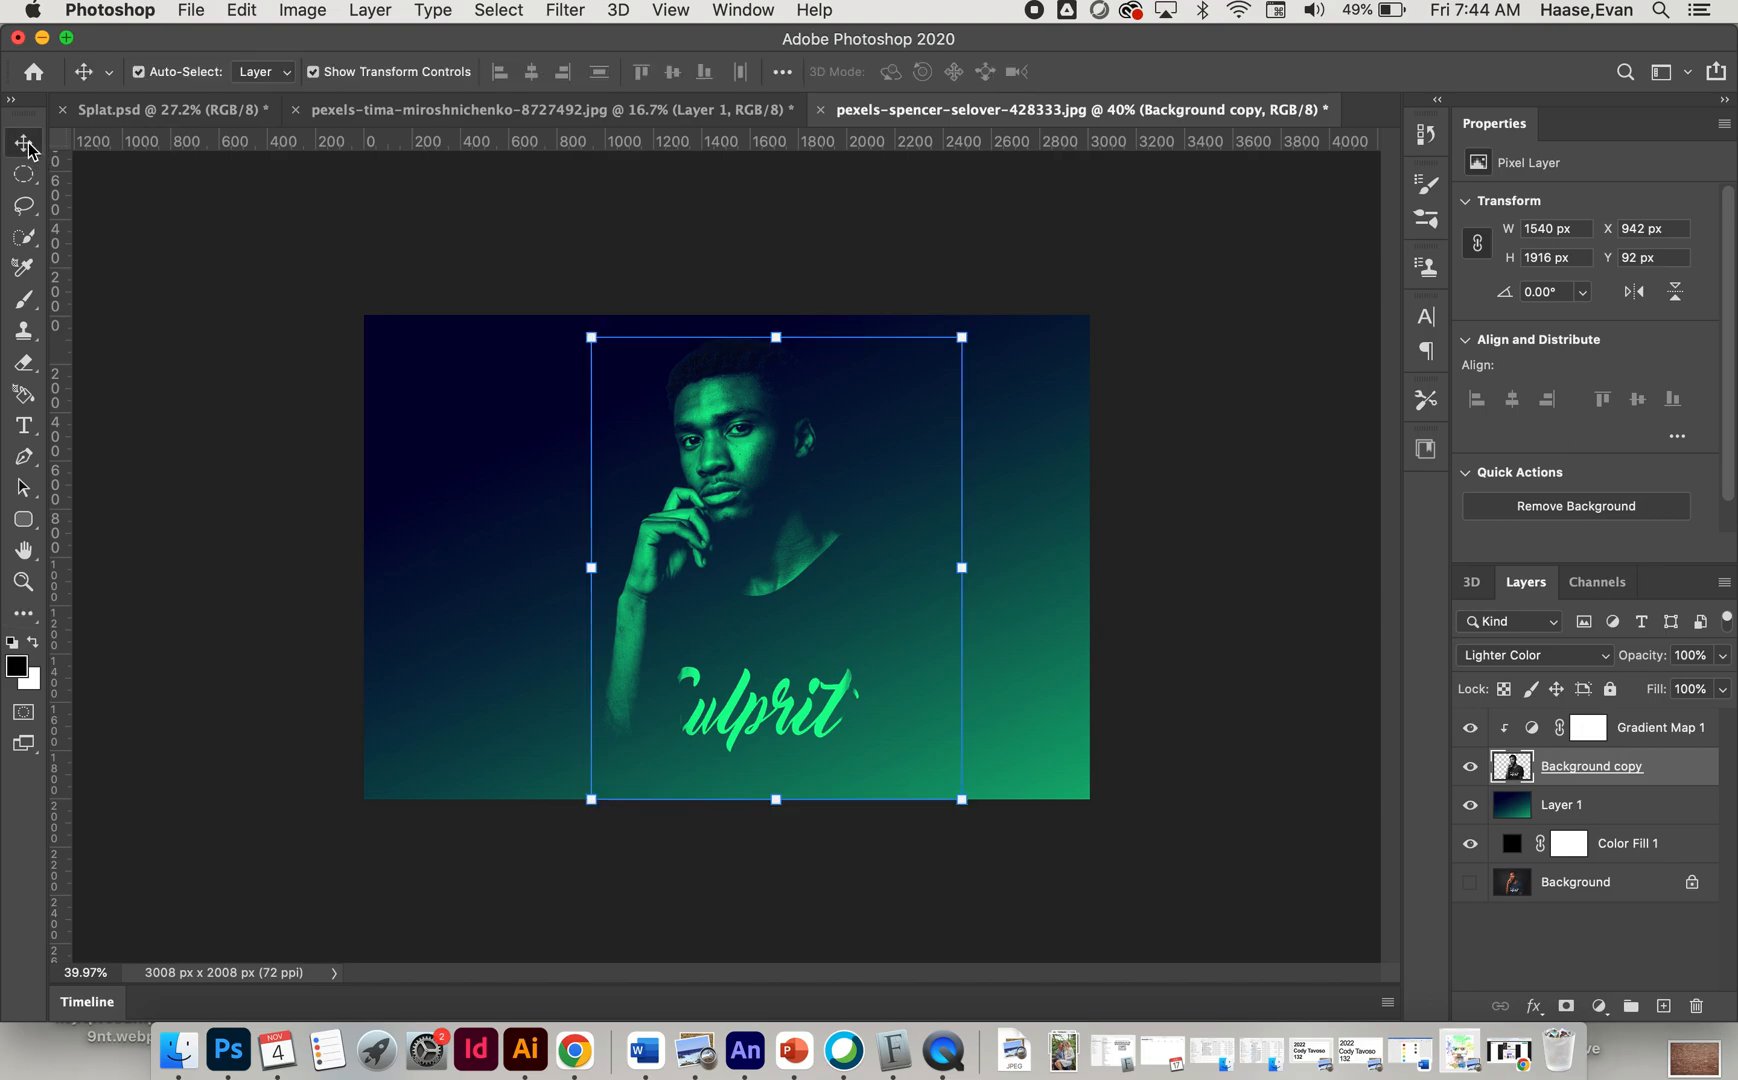
left_click_drag(961, 799, 1072, 824)
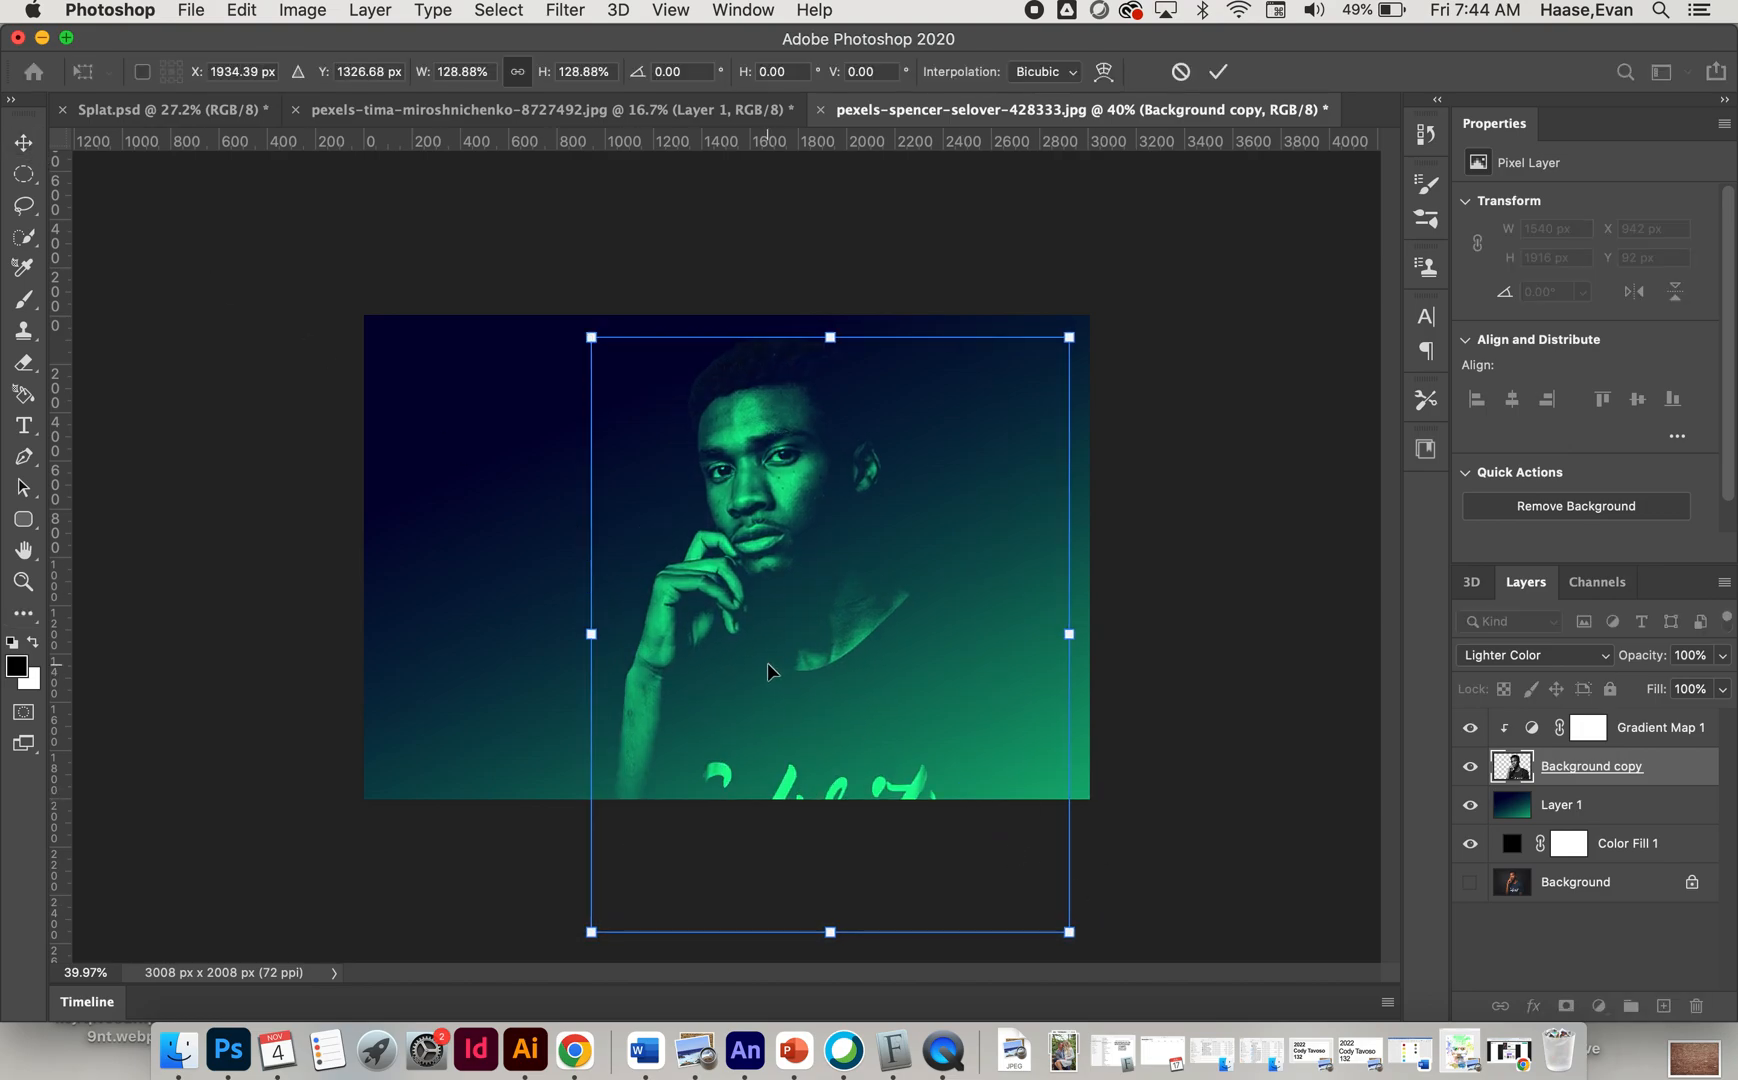
left_click_drag(767, 663, 762, 727)
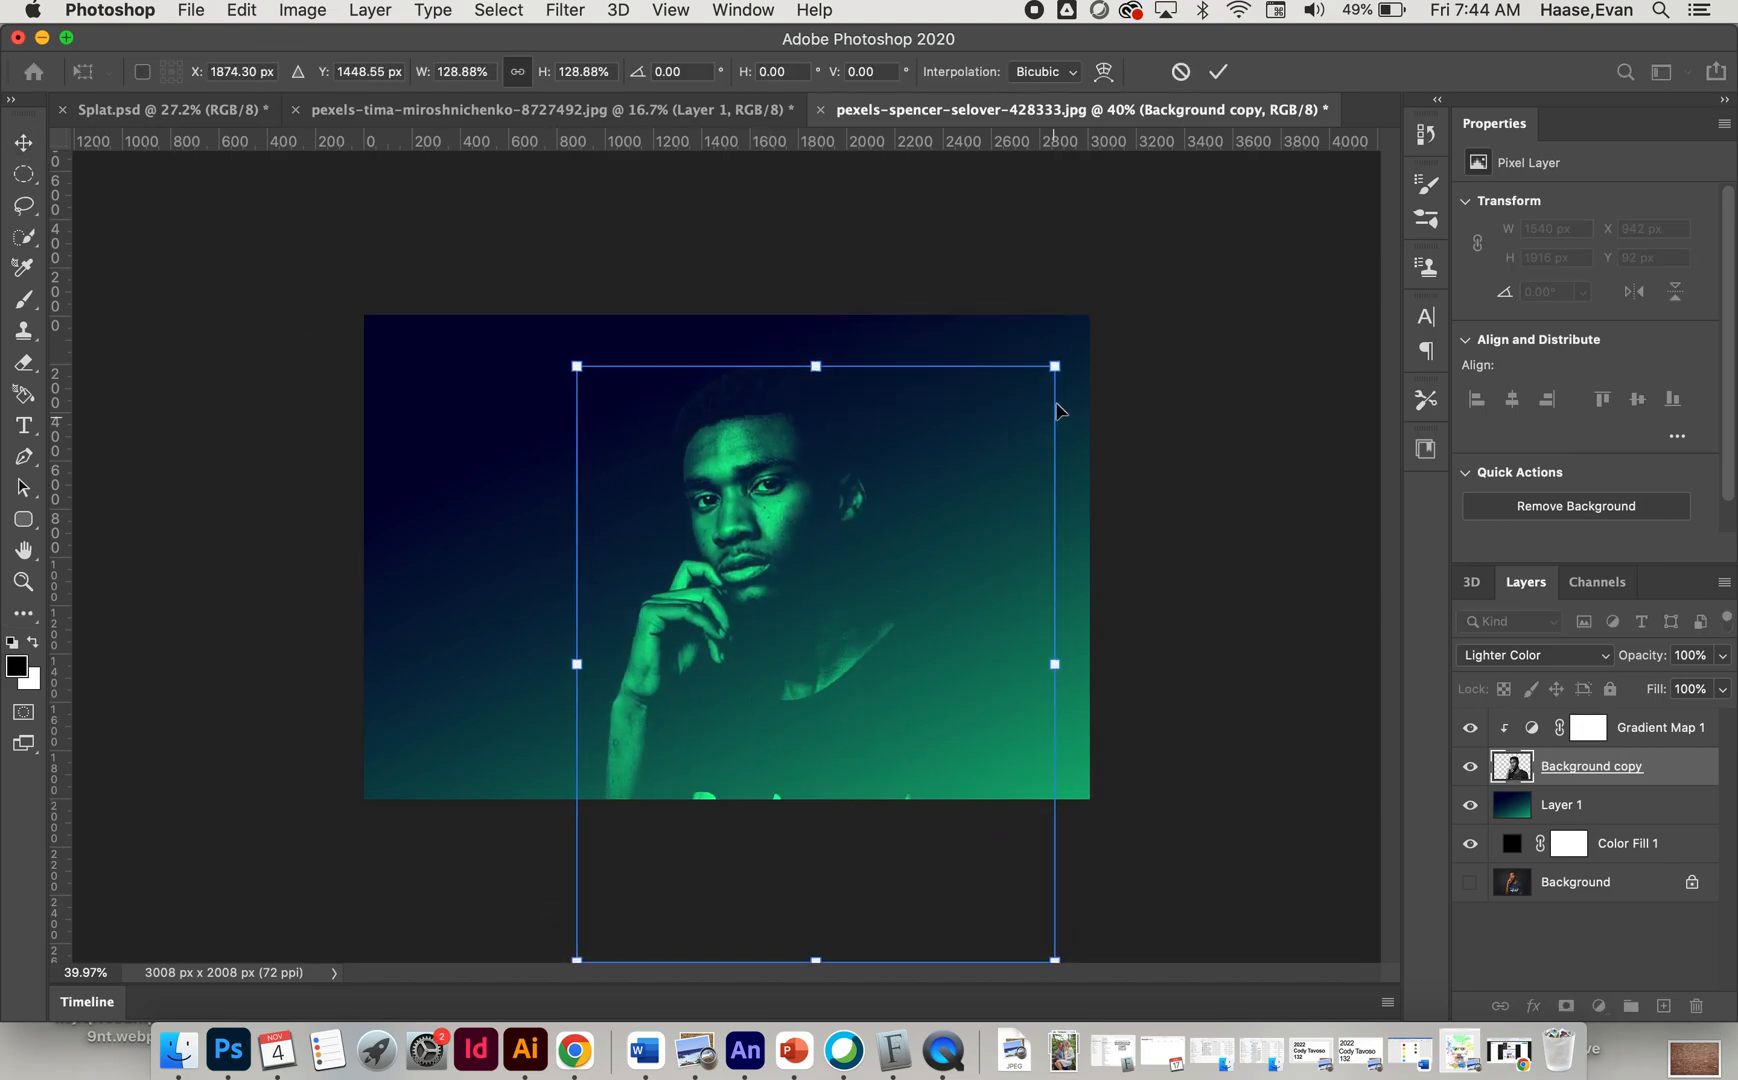
left_click_drag(1054, 369, 1202, 276)
left_click_drag(843, 468, 826, 541)
key("Return")
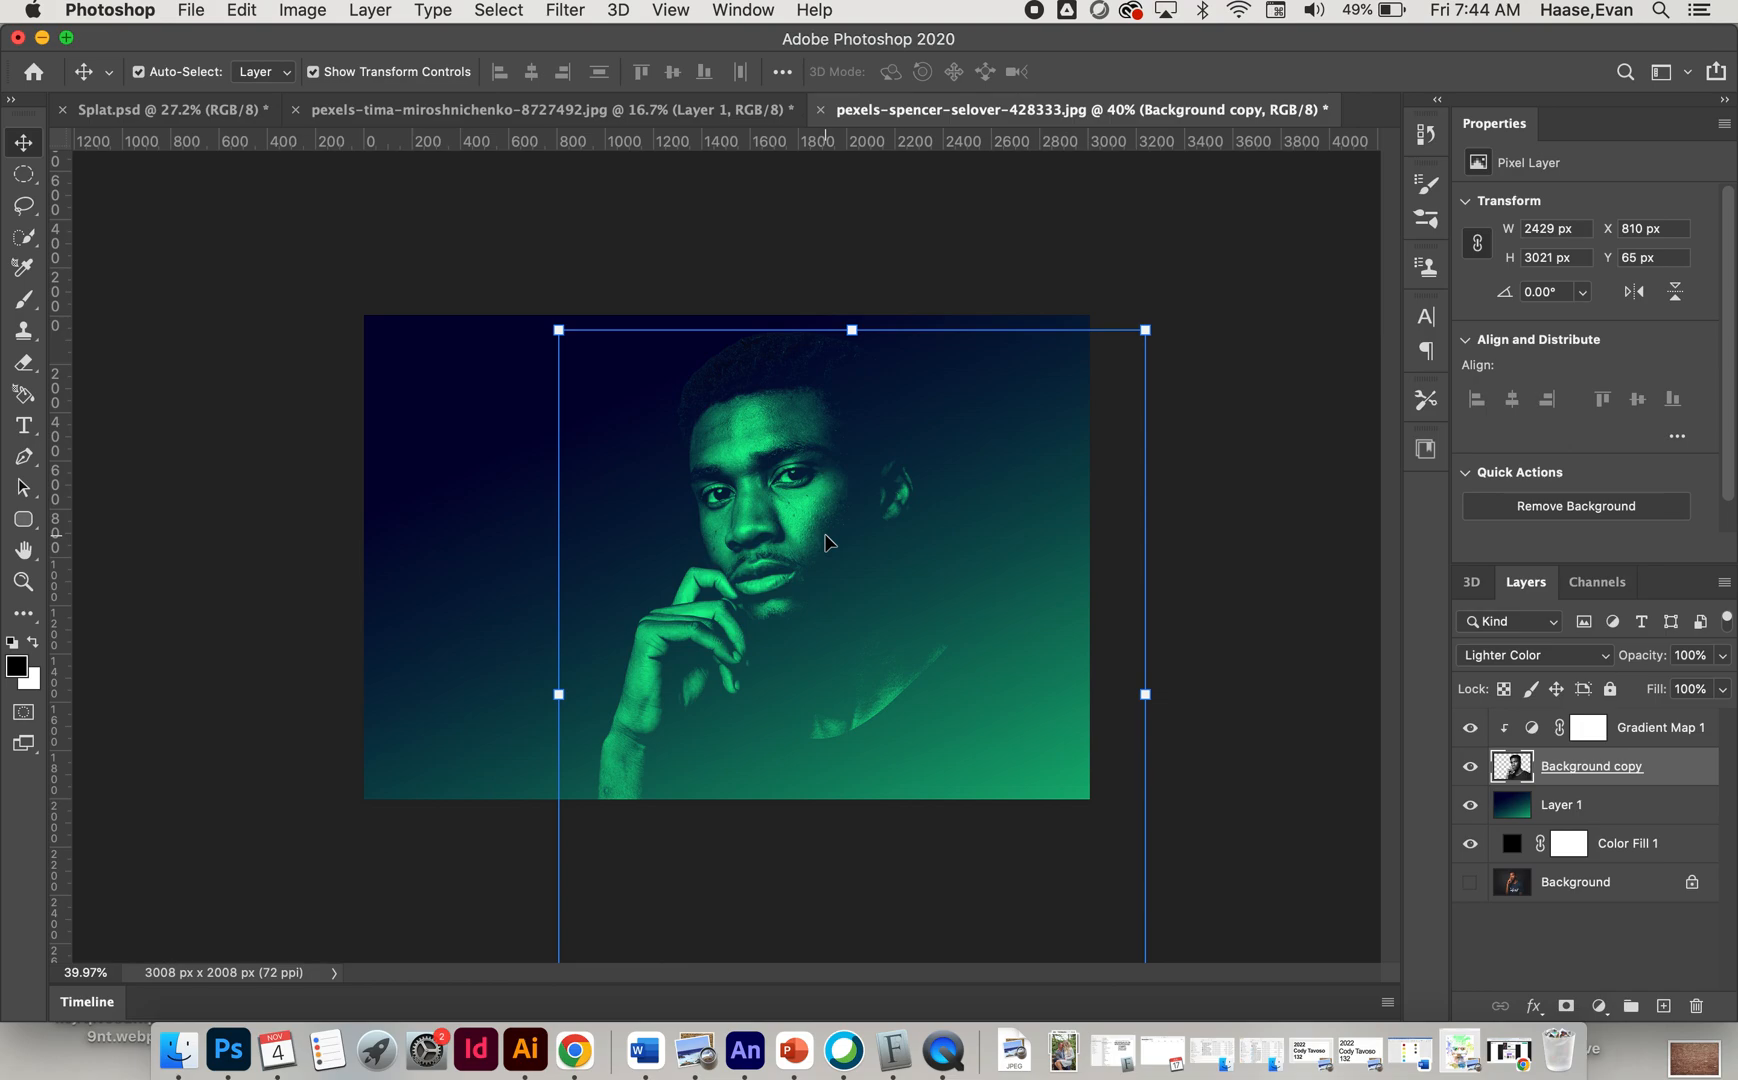
left_click(1243, 622)
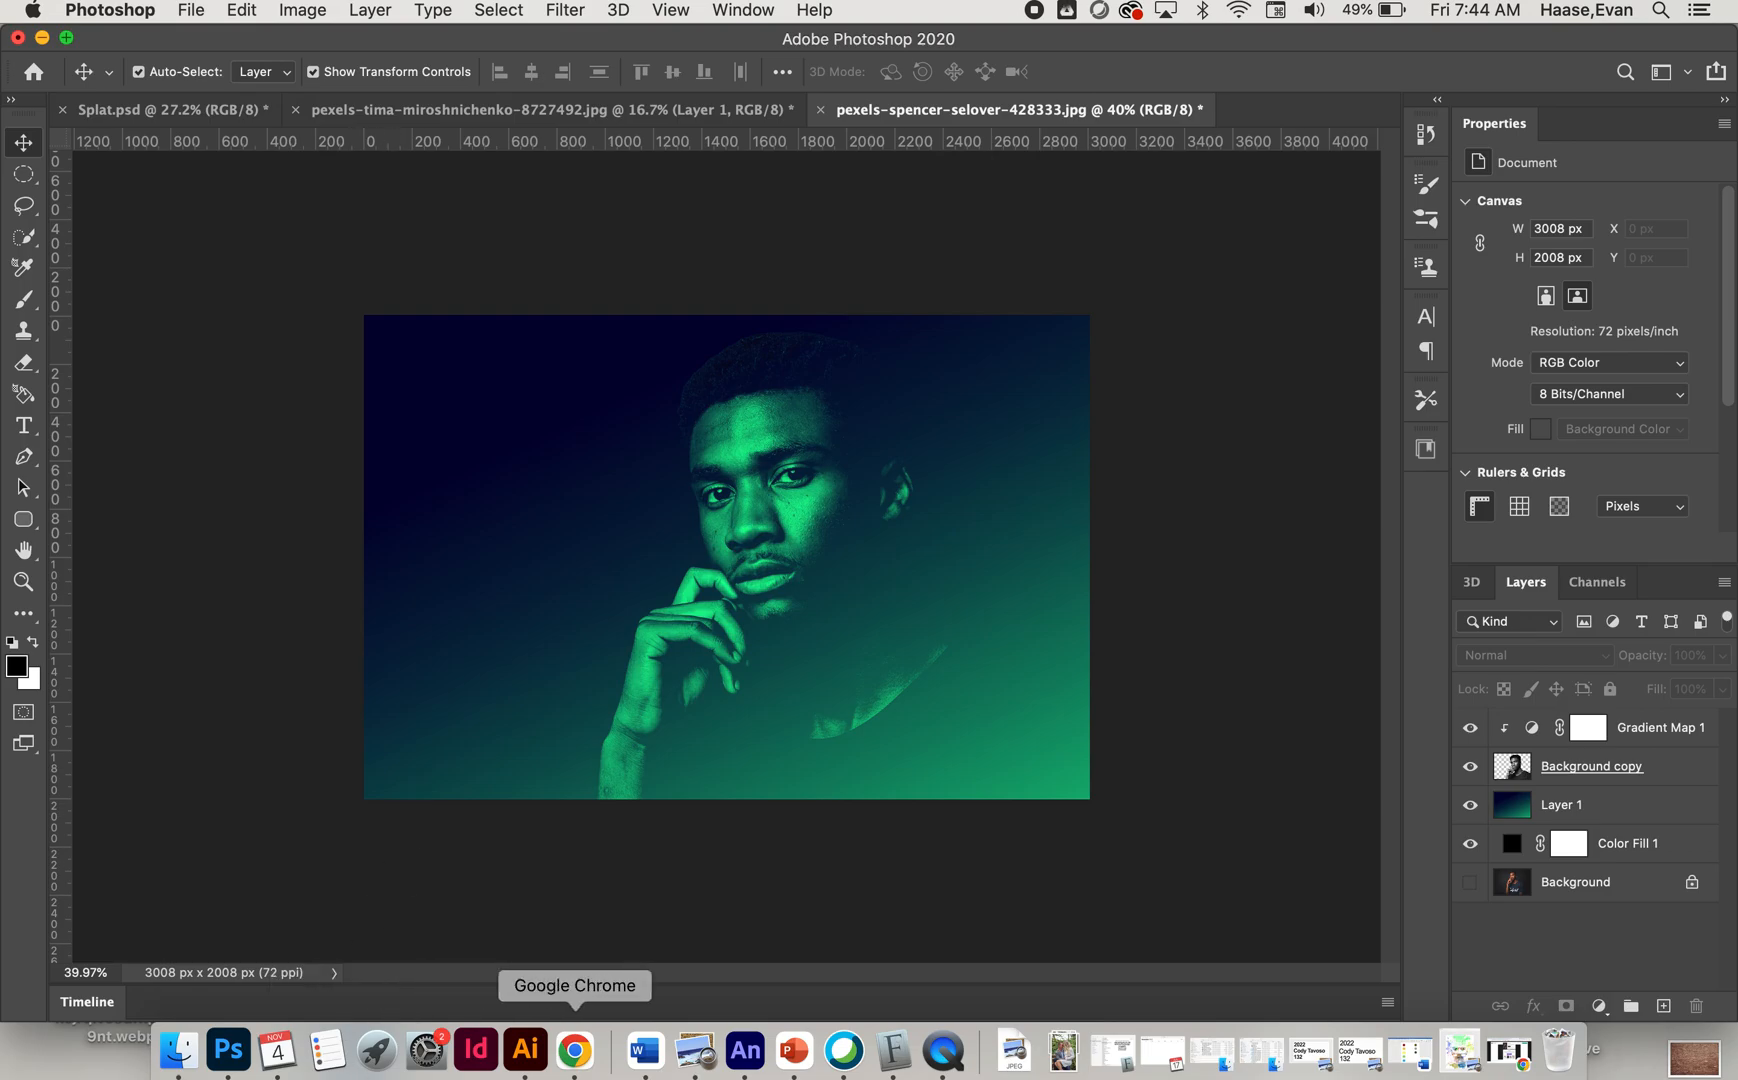
Step: Switch to Chrome's Texture image search and open the blue grunge texture from Pikist among the images related to the dark blue Shutterstock texture
left_click(575, 1050)
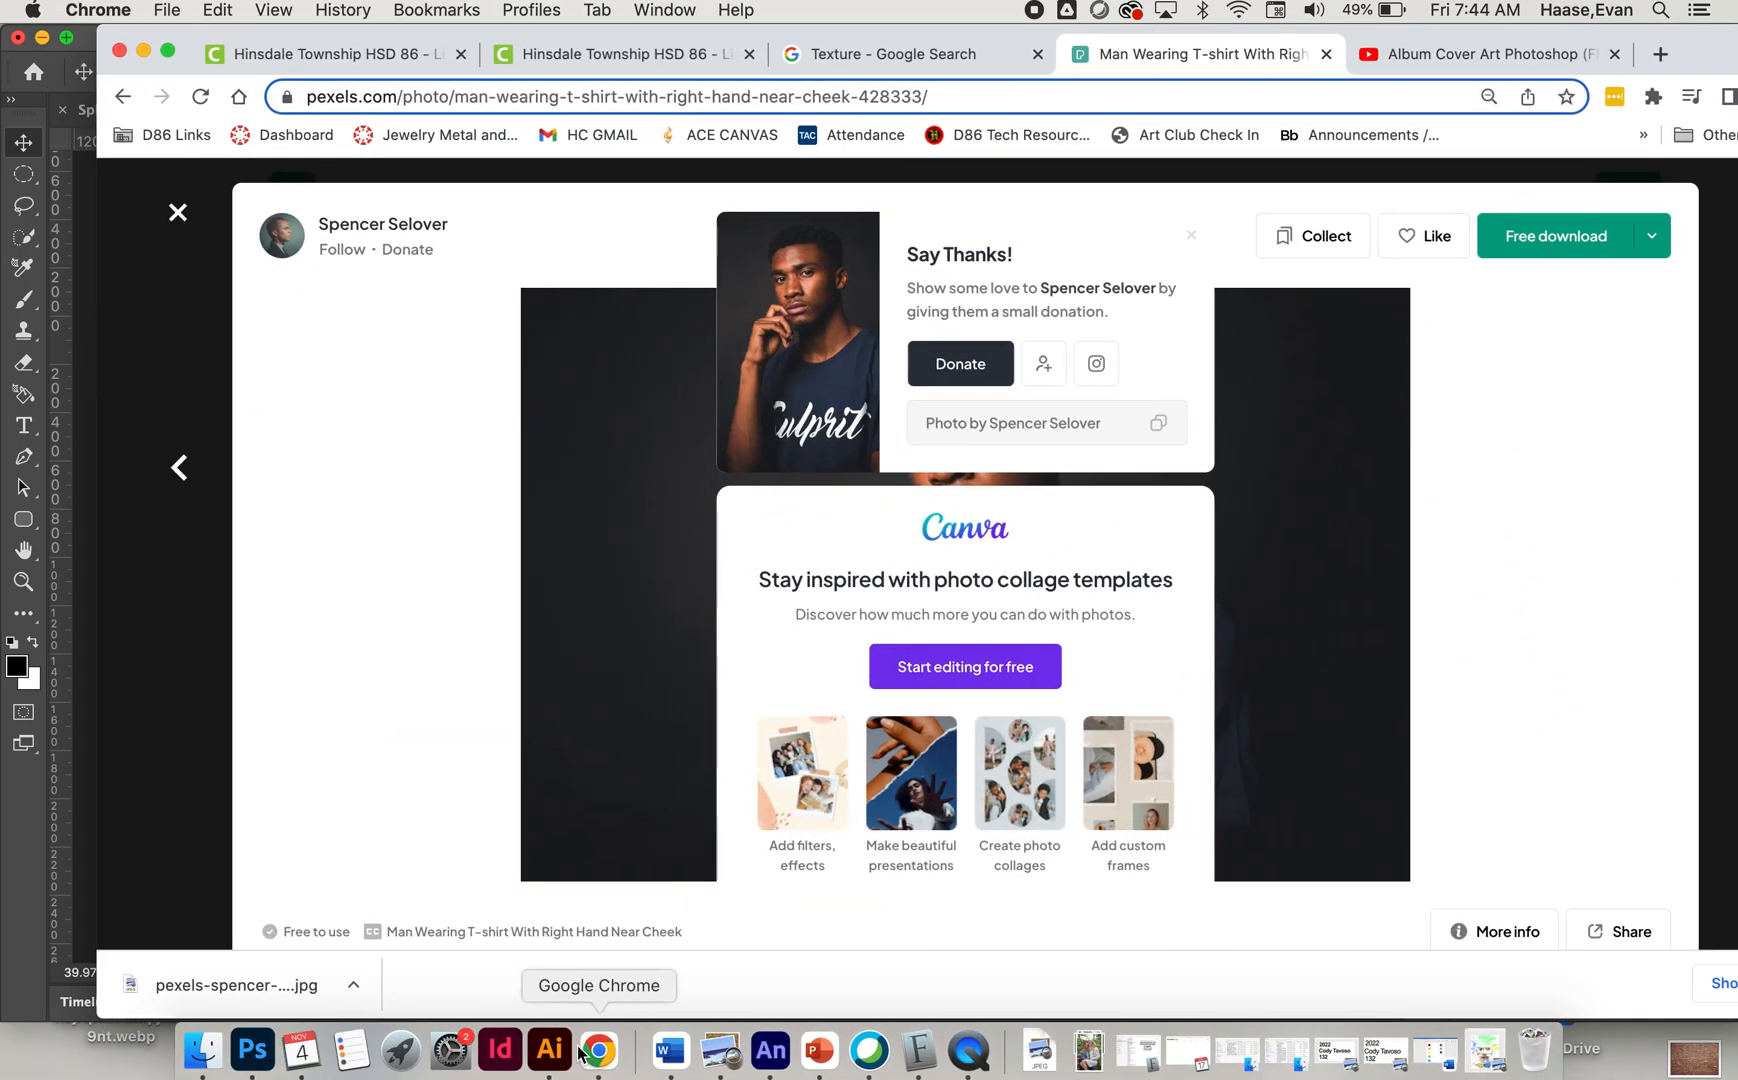
left_click(872, 94)
left_click(870, 53)
scroll(927, 456, "down", 5)
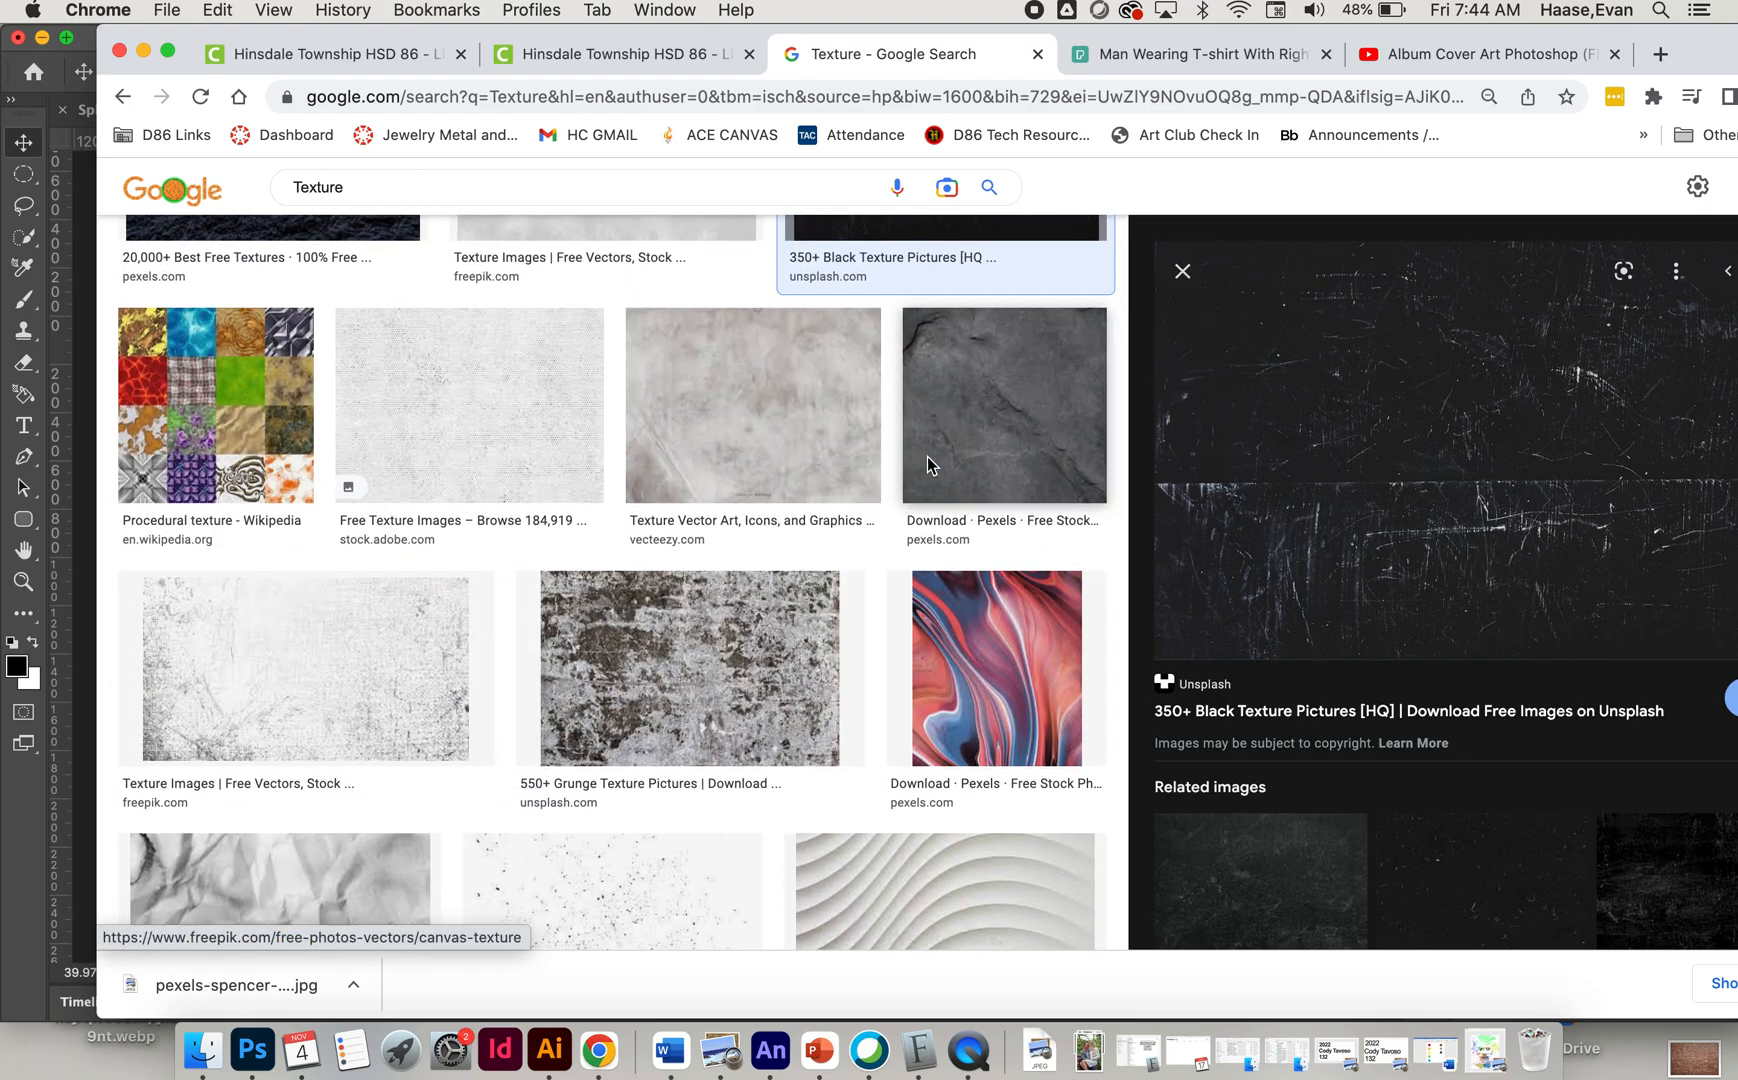
scroll(927, 456, "down", 5)
scroll(927, 456, "up", 3)
scroll(909, 478, "down", 2)
left_click(656, 781)
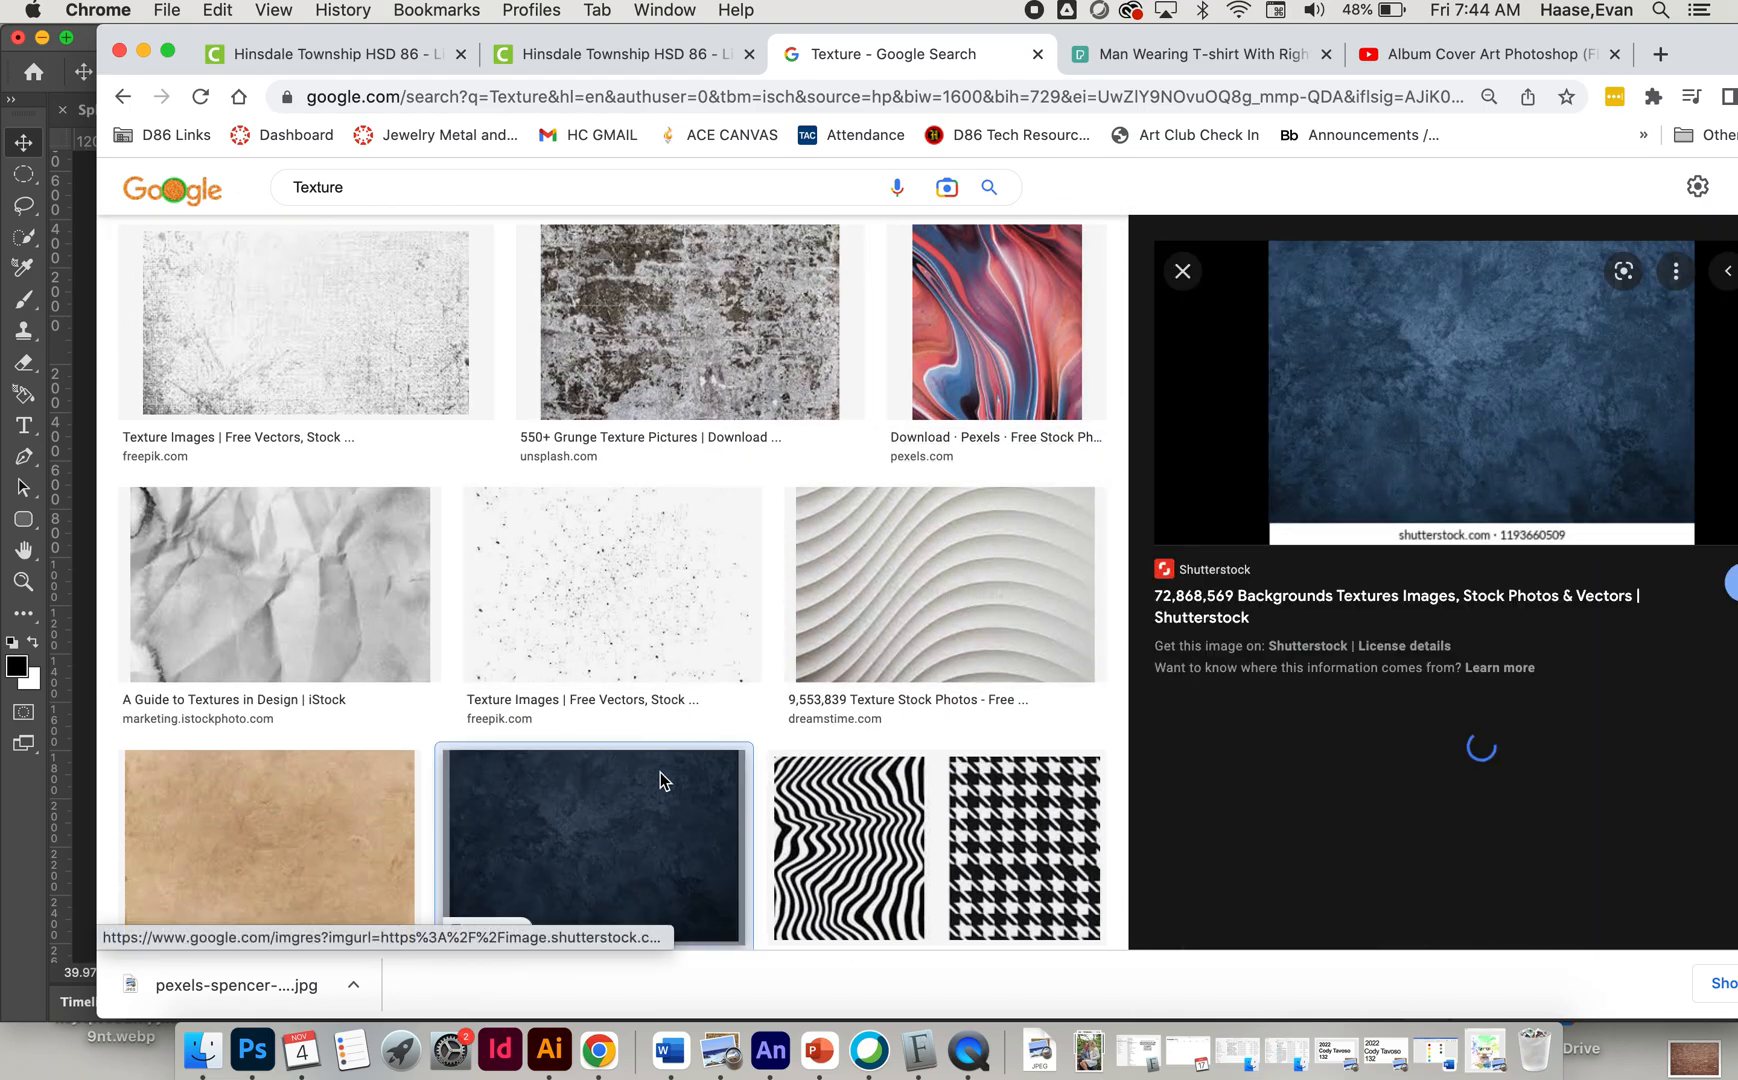
scroll(1479, 786, "down", 7)
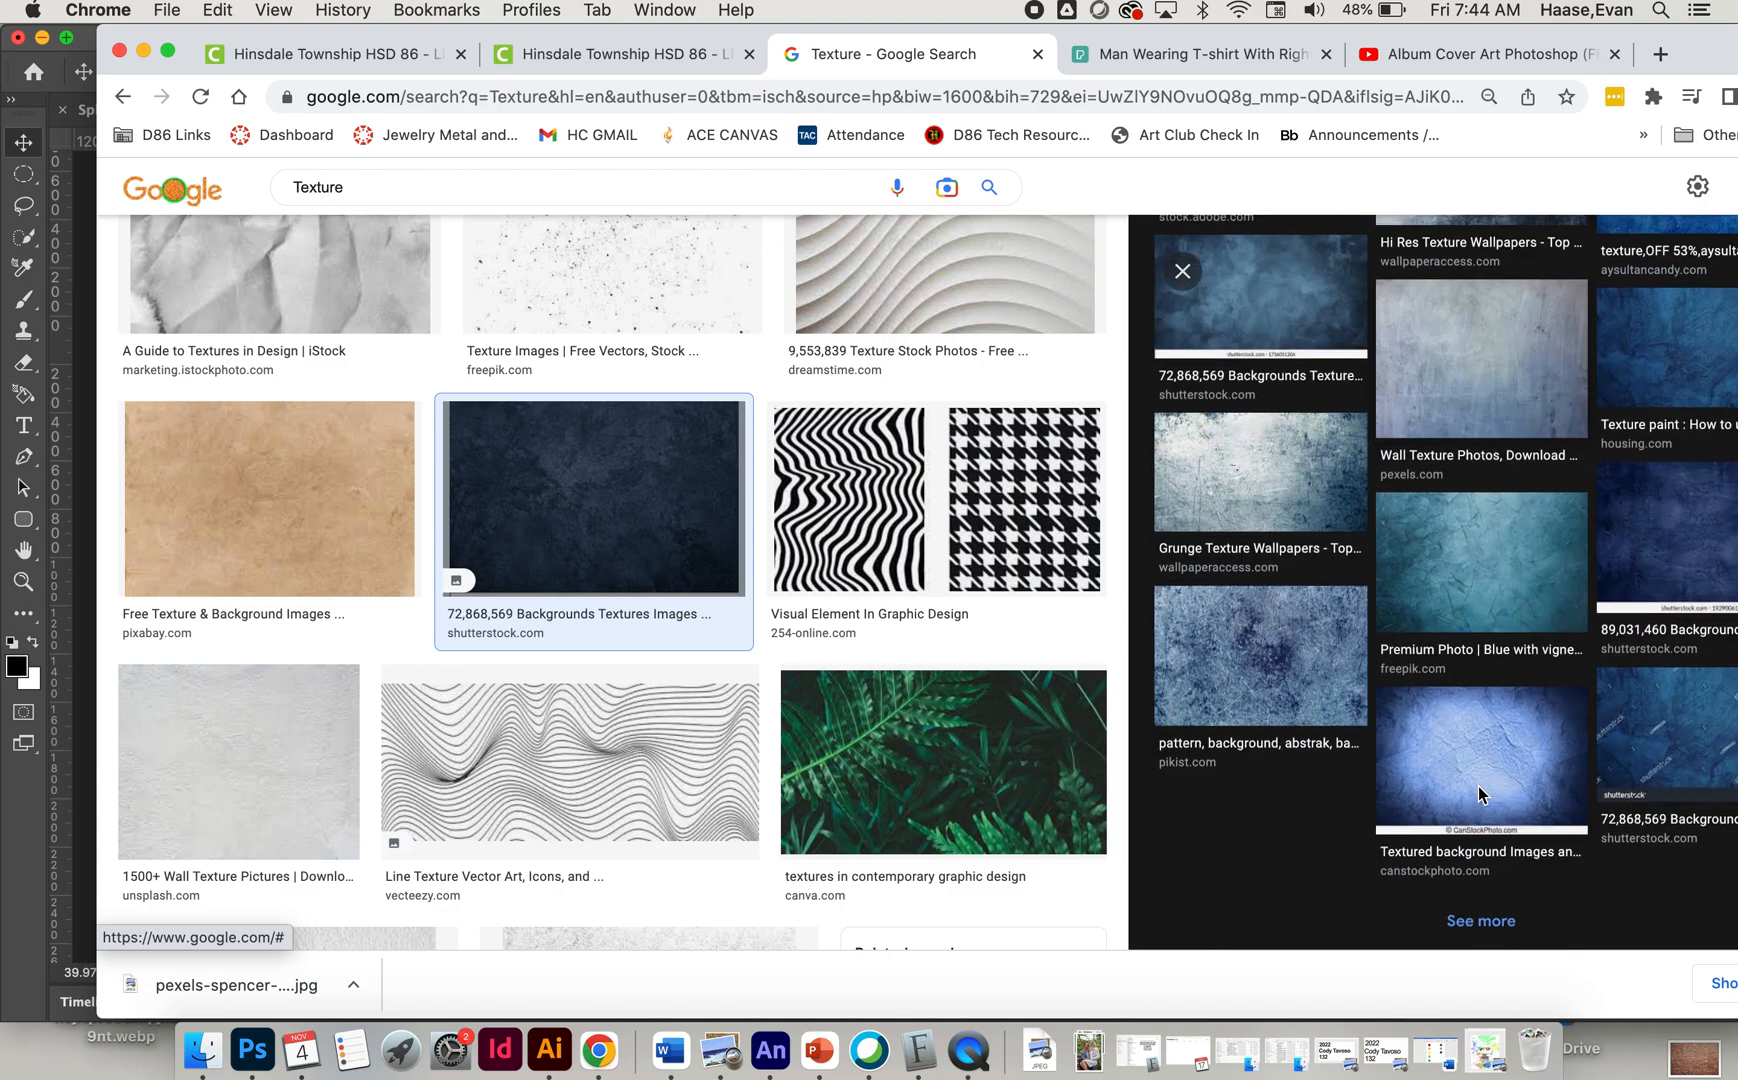
left_click(1301, 673)
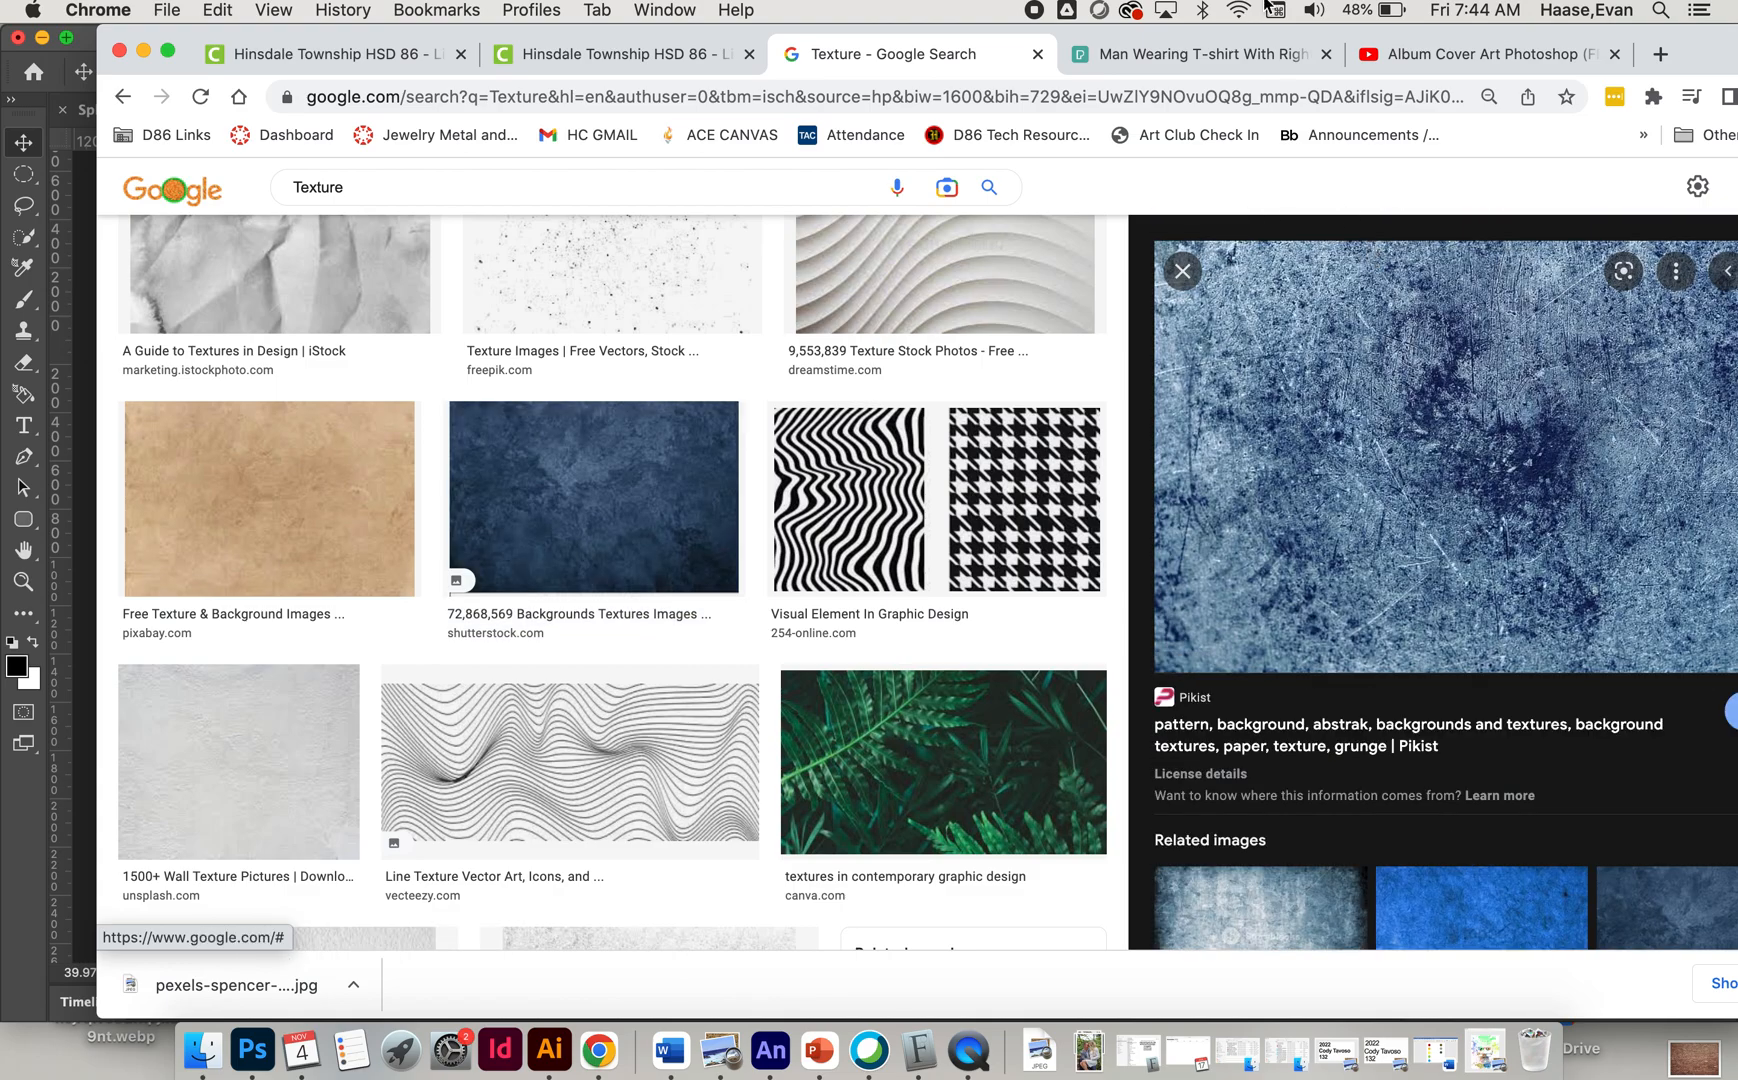
Step: Bring the Pikist texture into the Photoshop portrait as a new layer and scale it to about 3452 × 2283 px, covering the whole canvas
left_click_drag(1226, 30, 1654, 27)
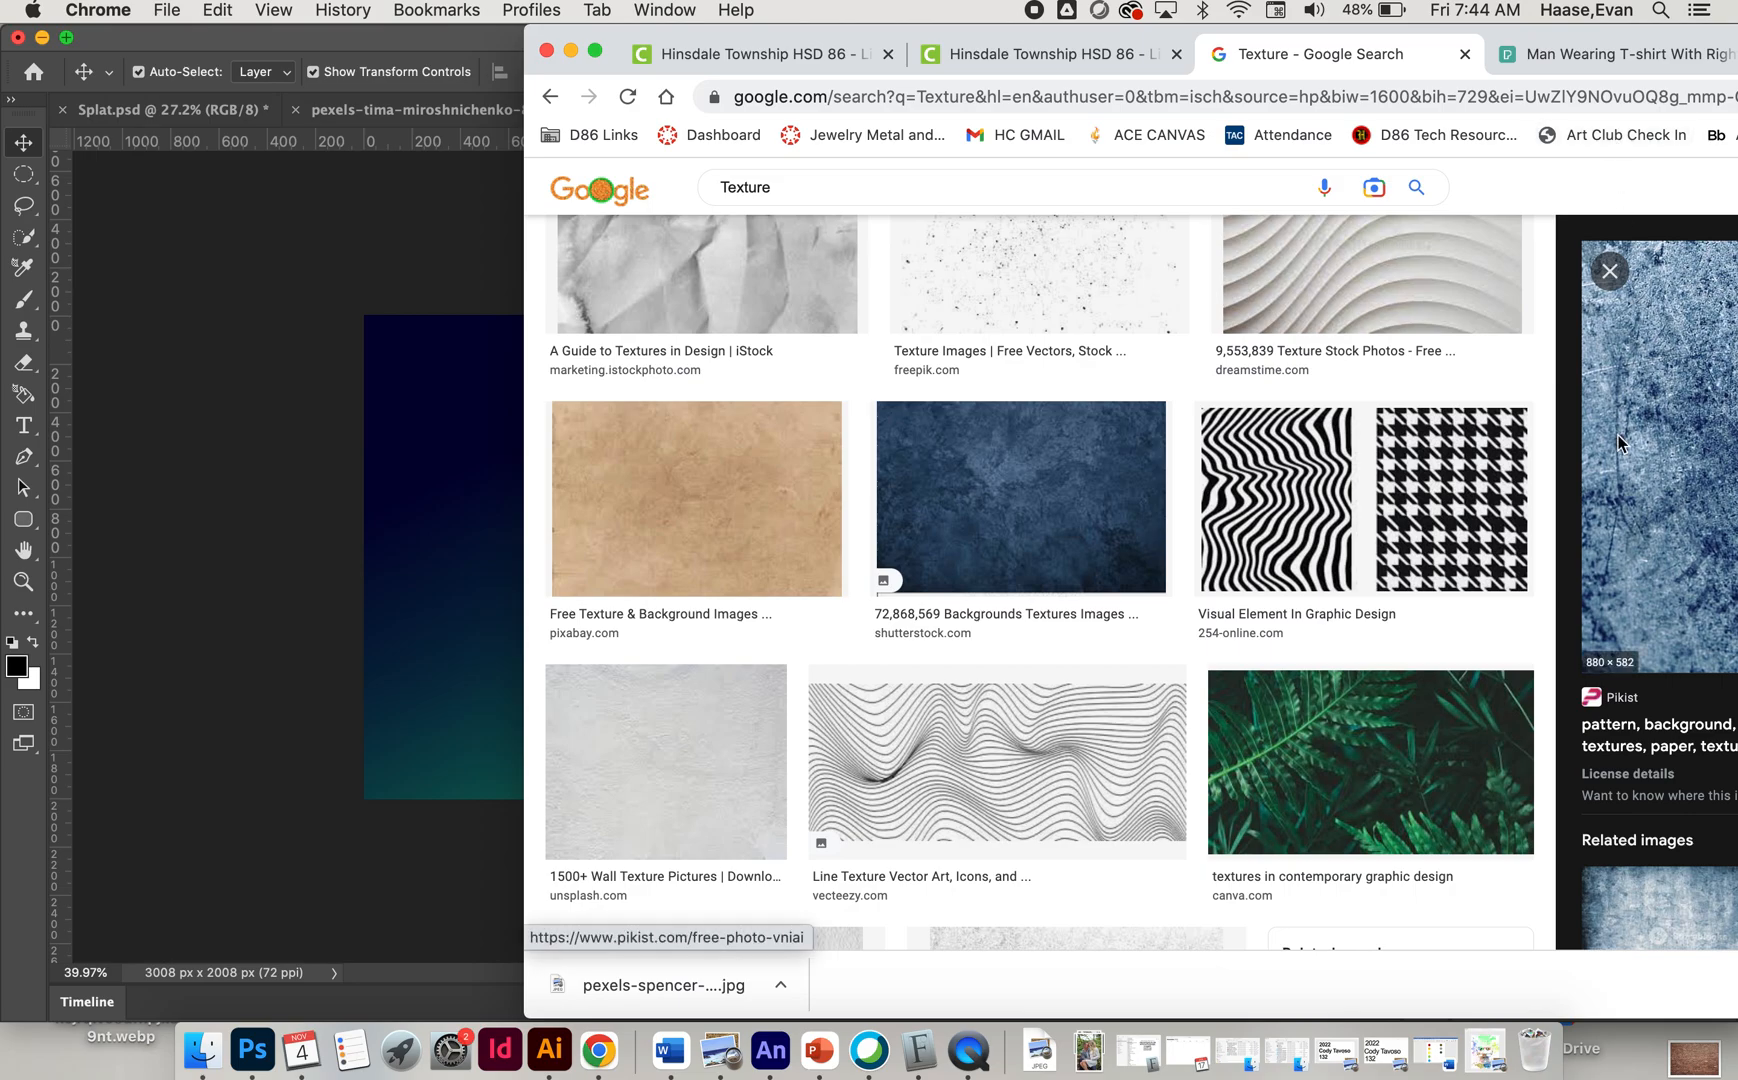
left_click_drag(1635, 481, 391, 604)
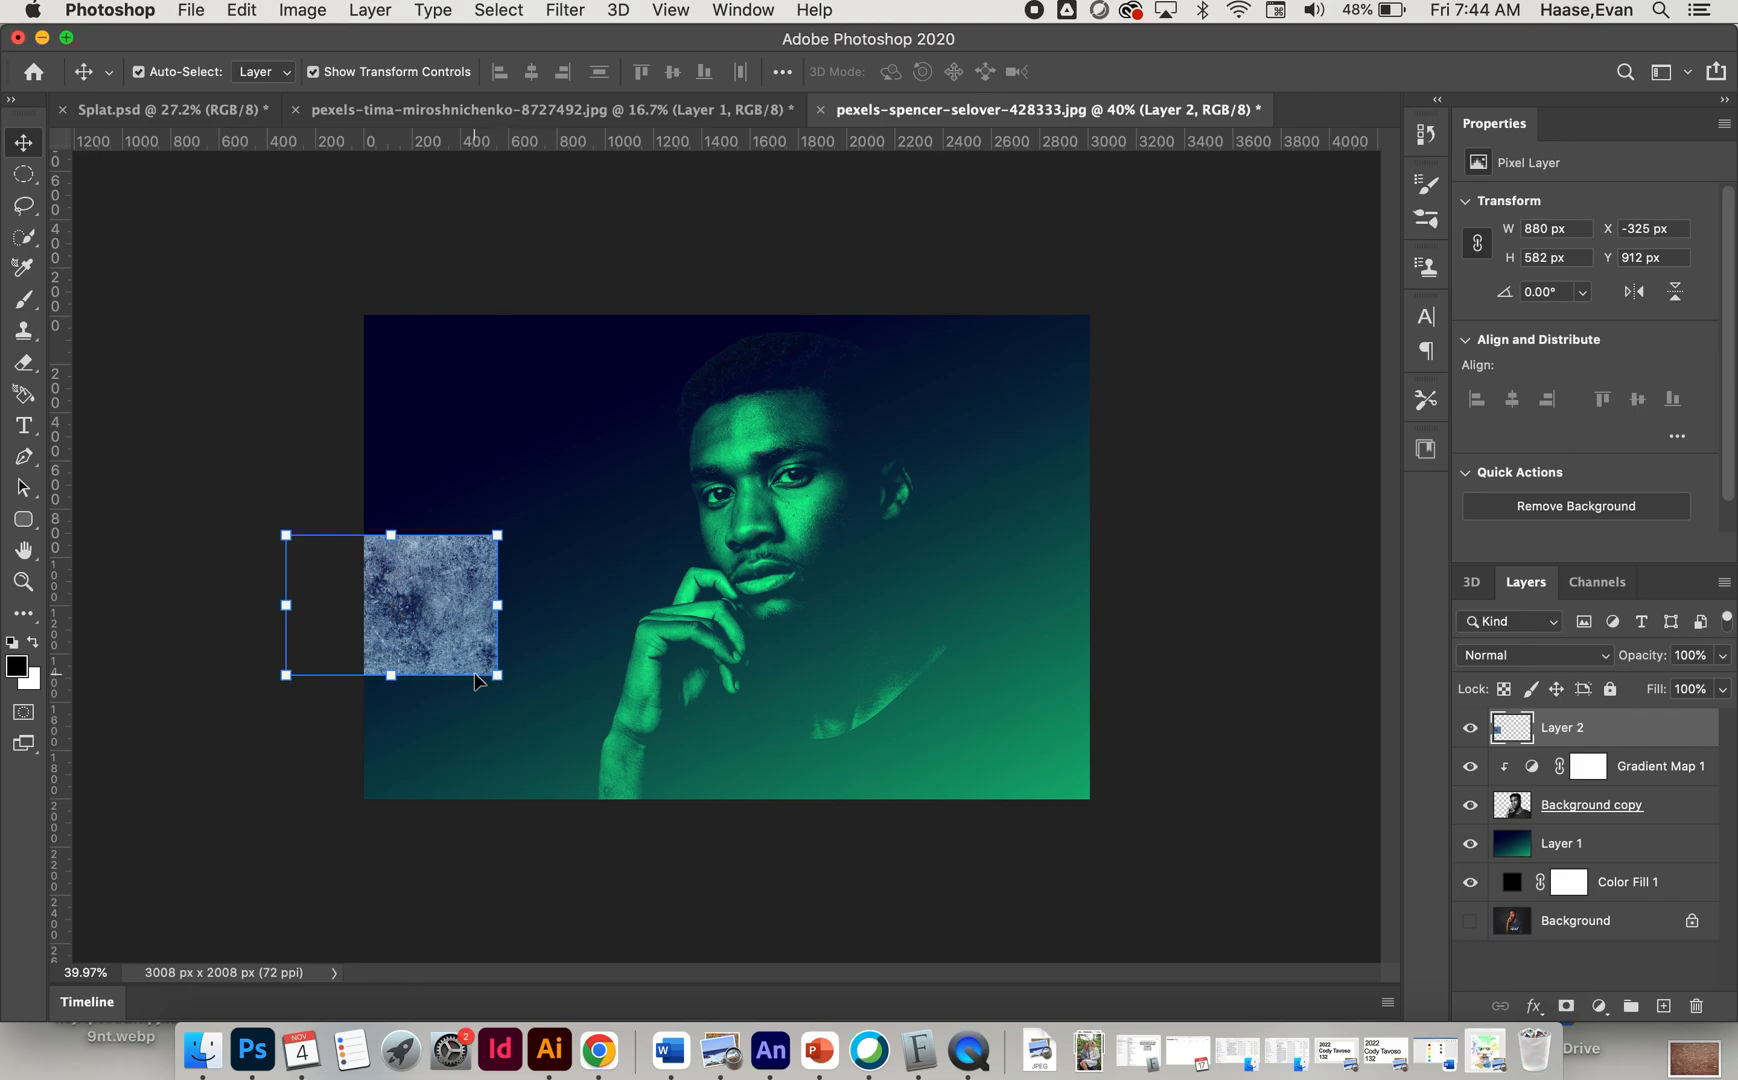
left_click_drag(497, 675, 1111, 1046)
left_click_drag(816, 783, 821, 563)
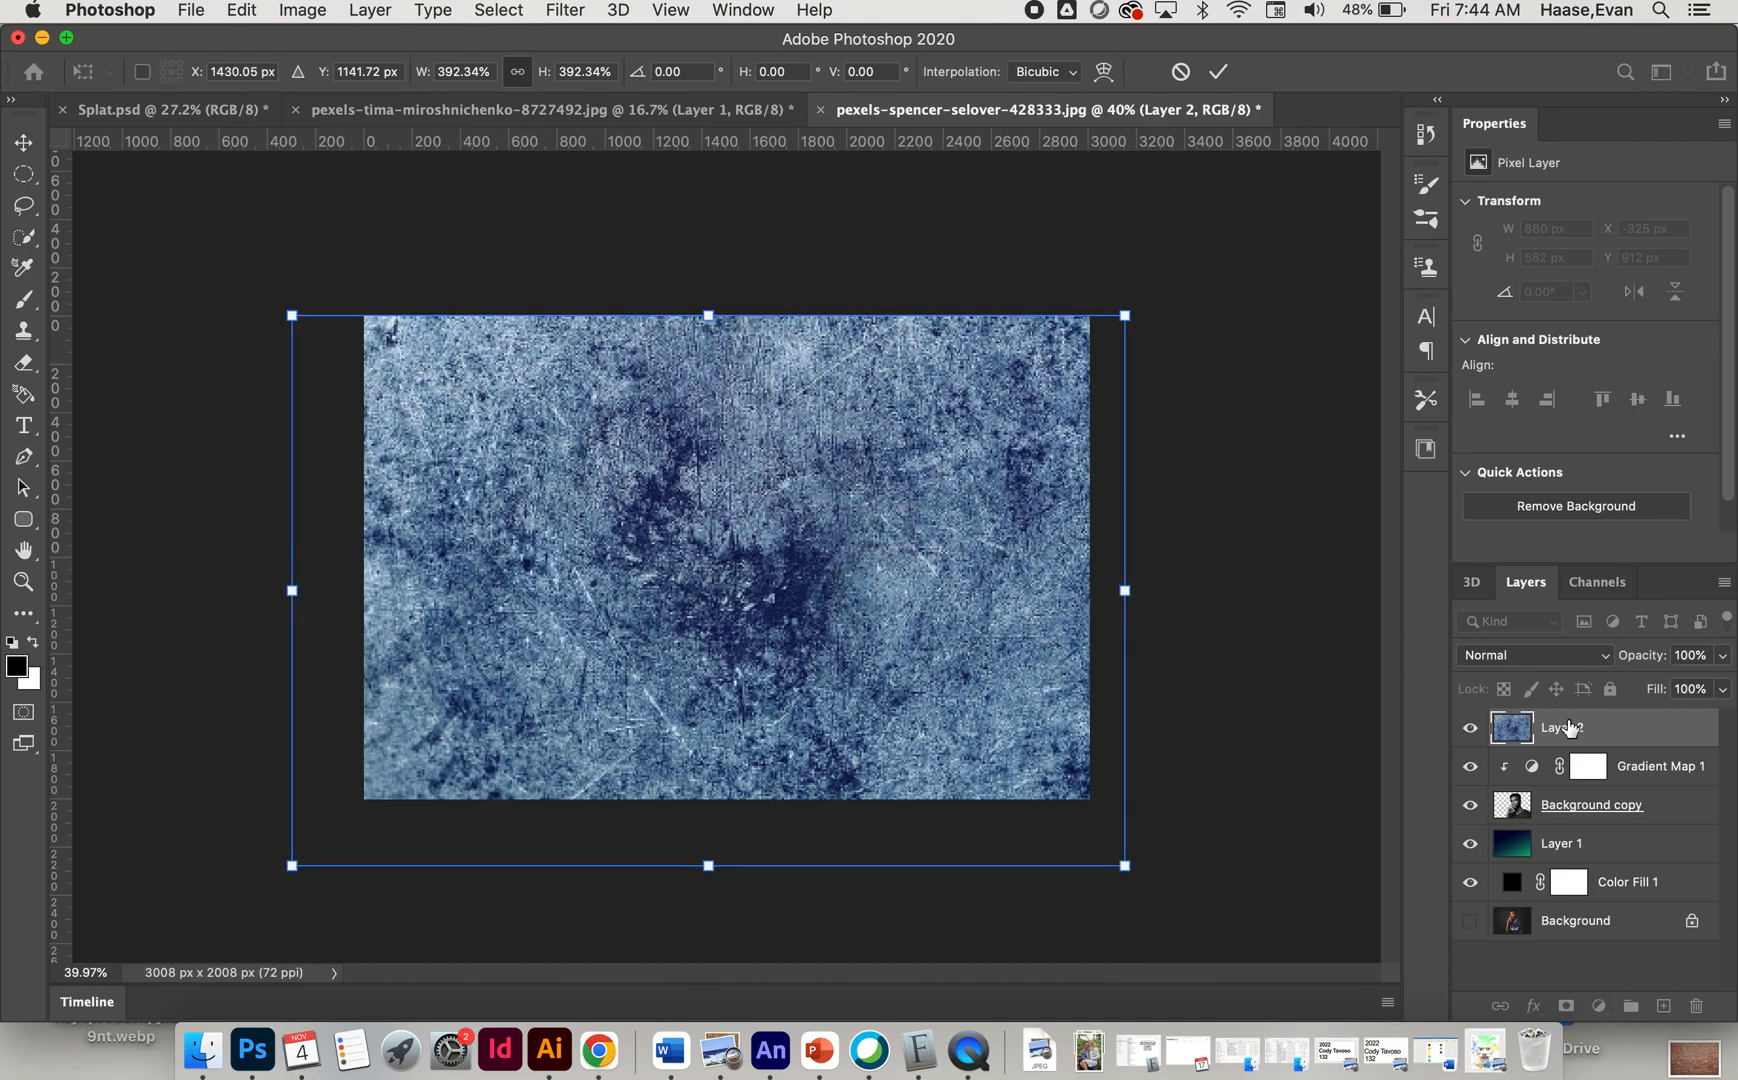
mouse_move(1569, 727)
left_mouse_down()
mouse_move(1560, 826)
mouse_move(1560, 720)
left_mouse_up()
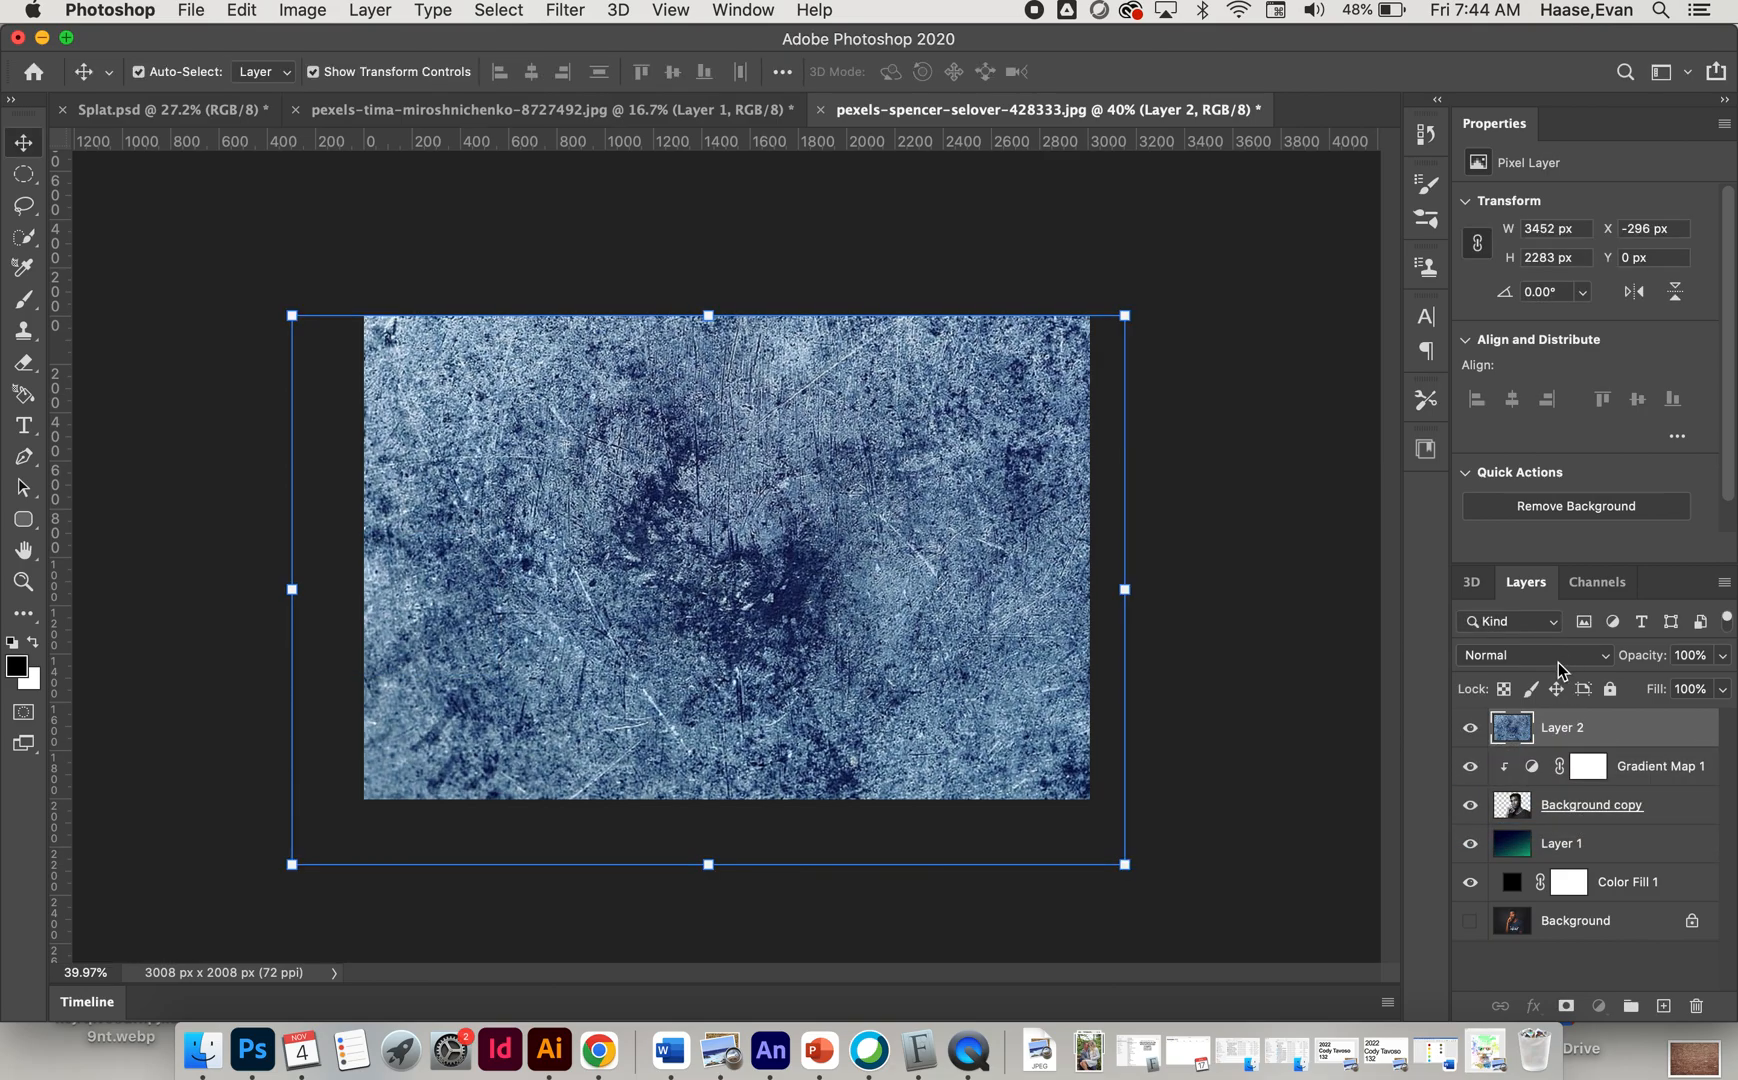
Step: Set the texture layer's blend mode to Soft Light and place it between the man's cutout layer and the gradient background layer
left_click(1570, 656)
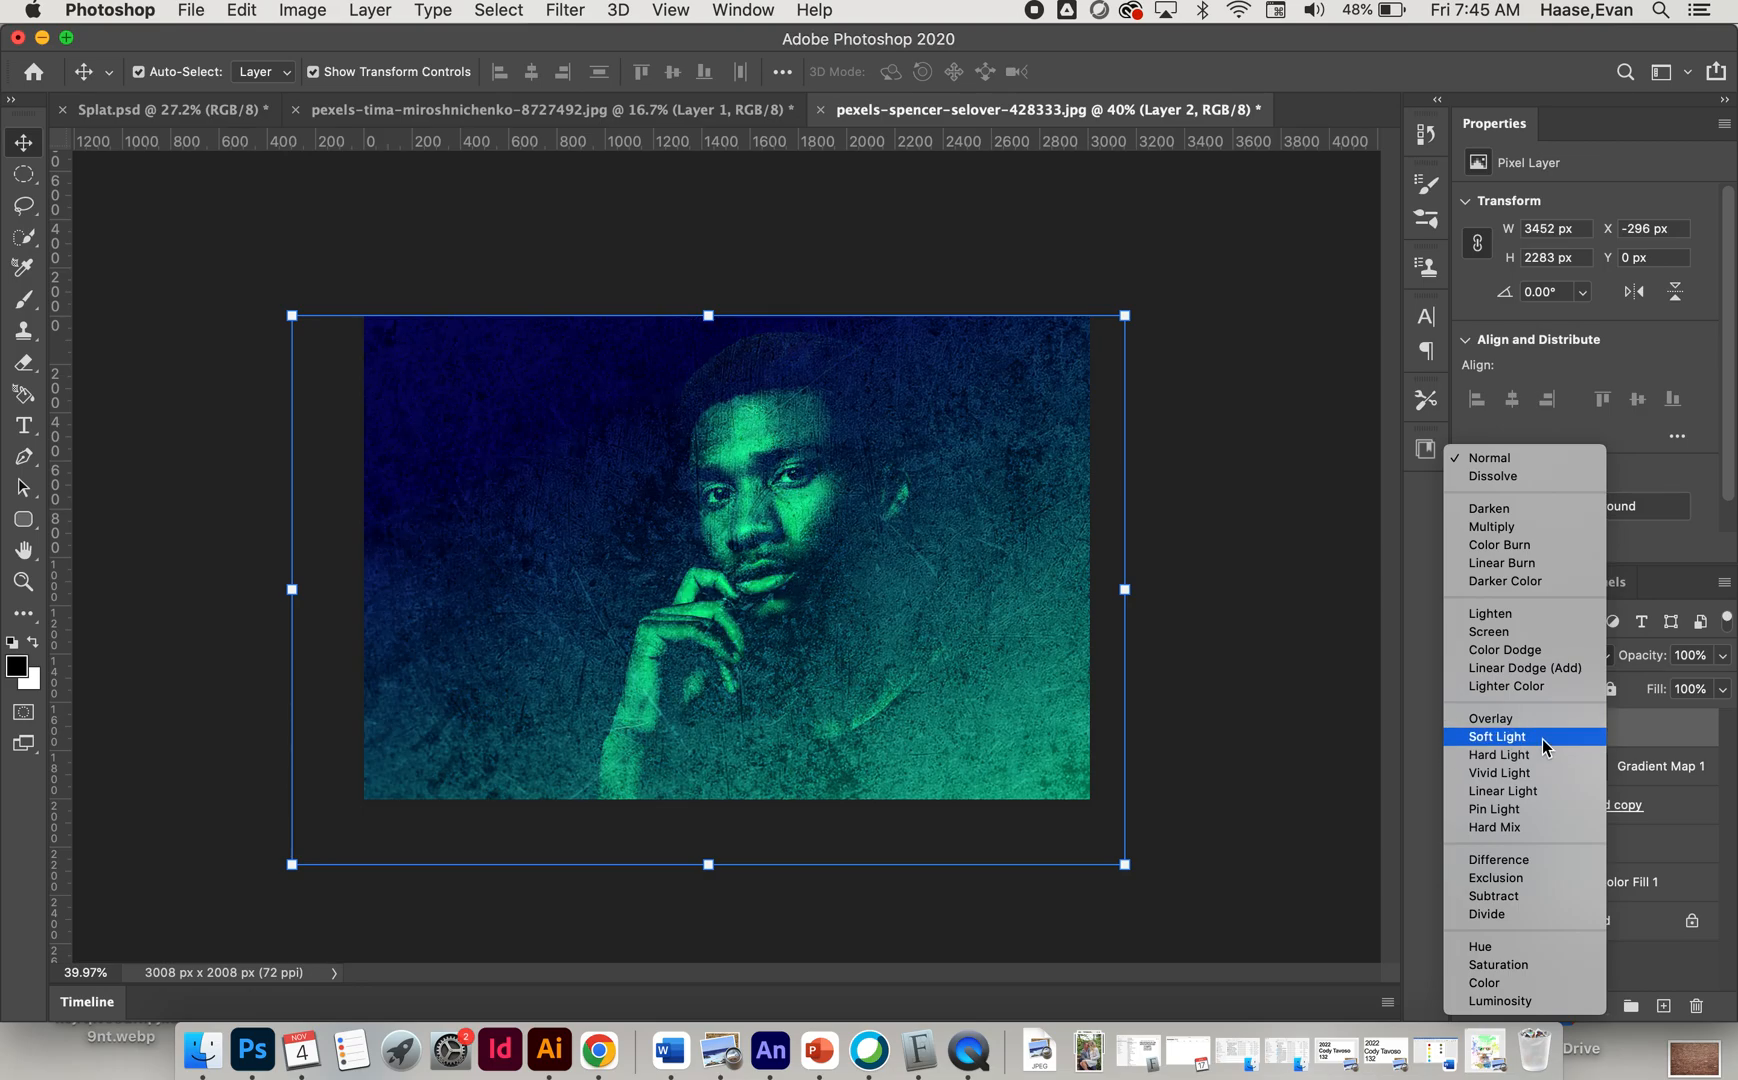
left_click(1542, 739)
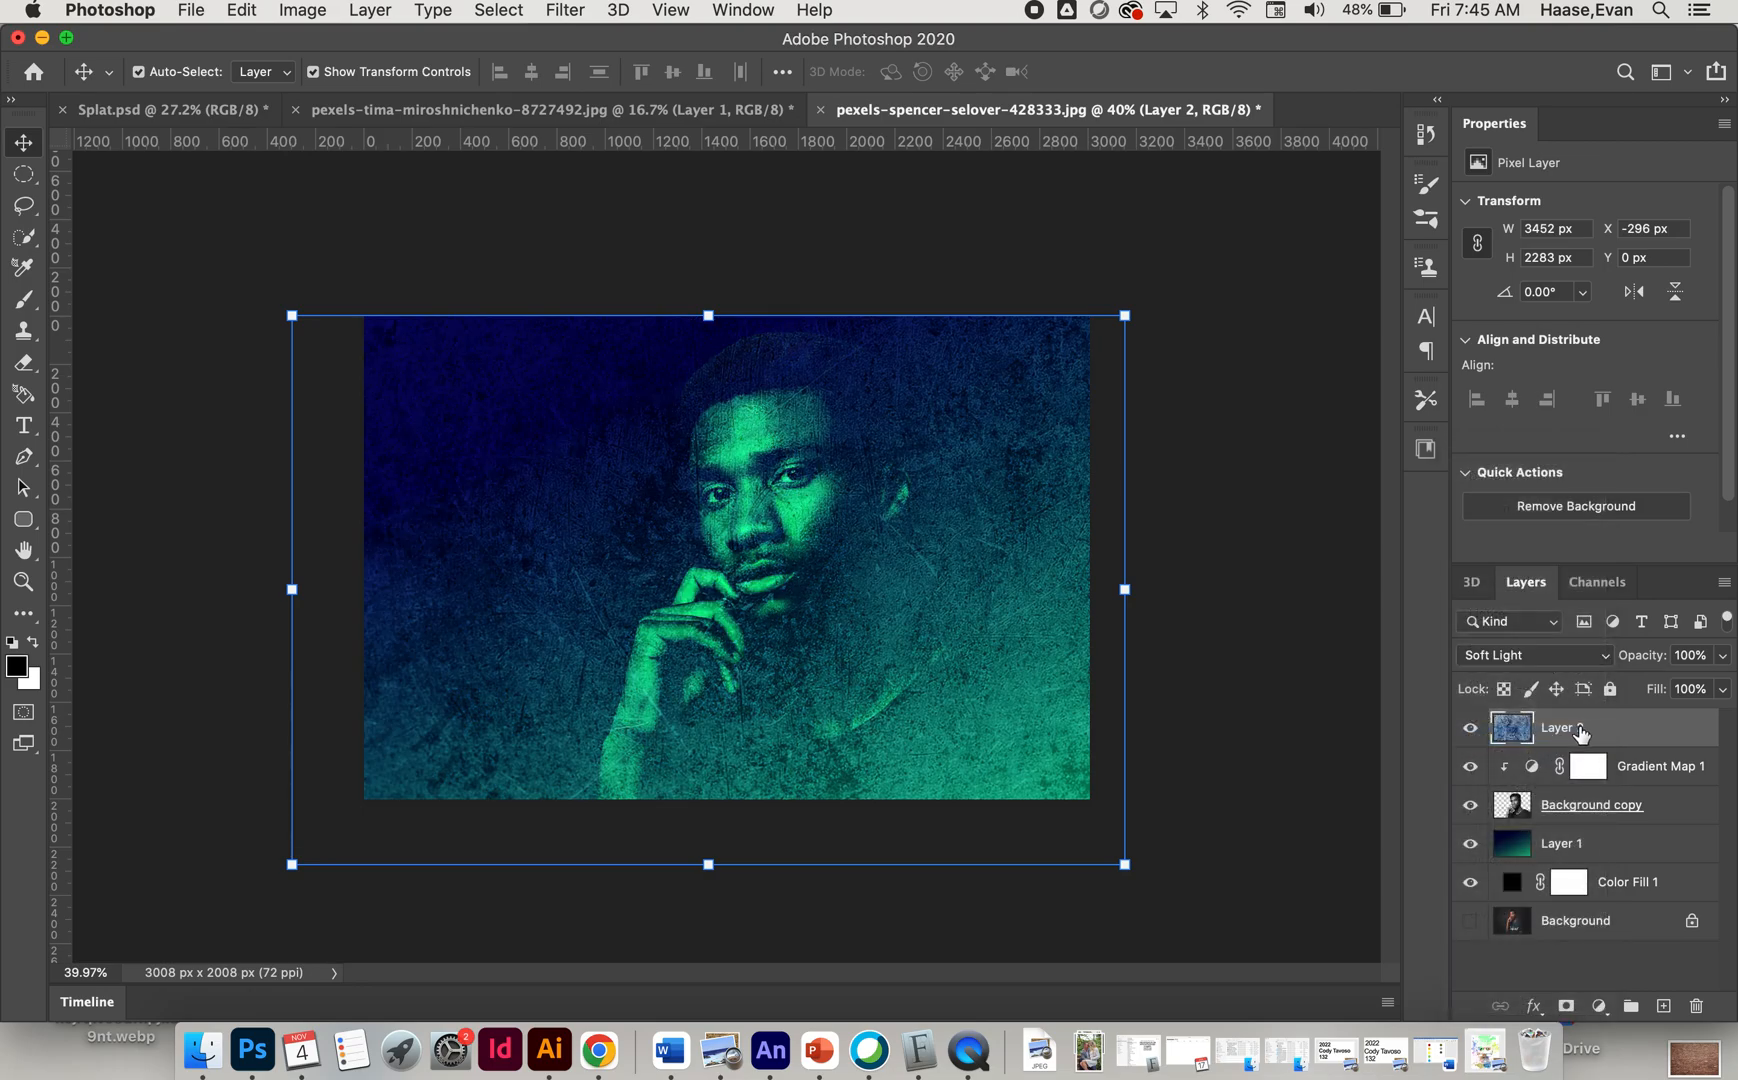
left_click_drag(1594, 730, 1601, 825)
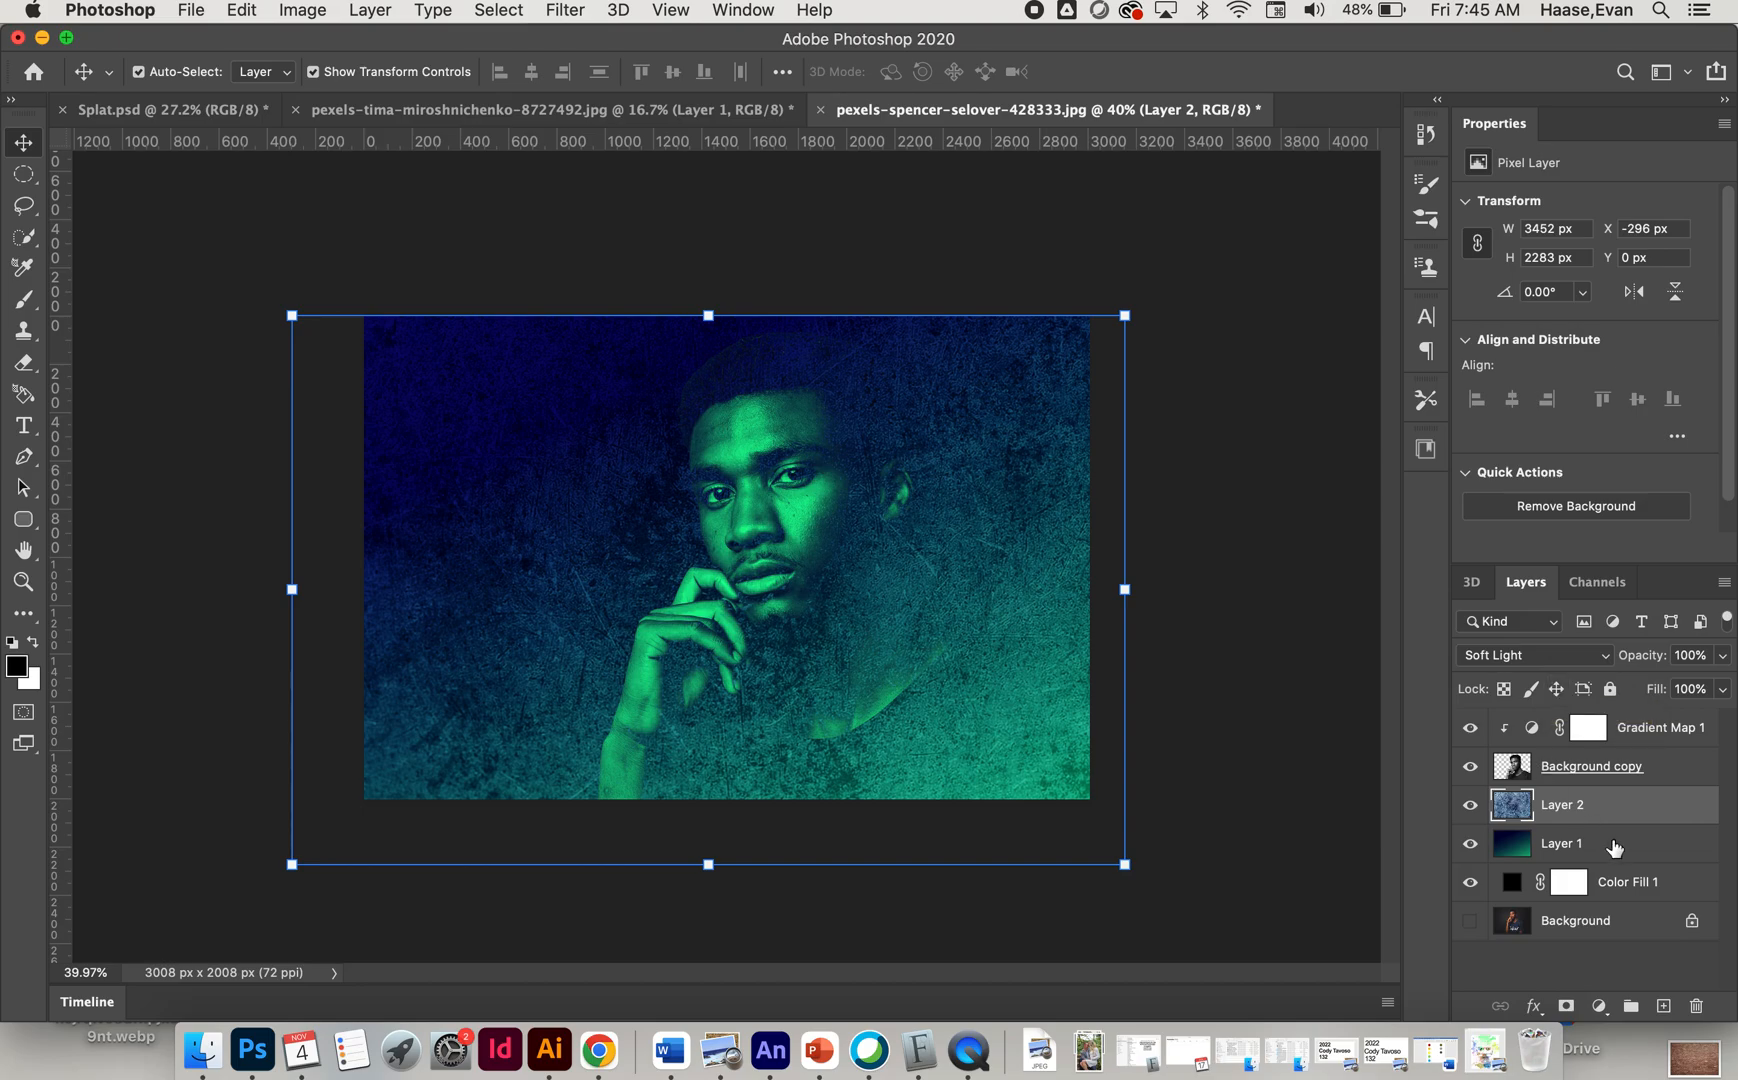
Step: Reduce the opacity of the texture layer behind the man to 77% and deselect all layers
left_click(1720, 658)
mouse_move(1705, 686)
left_mouse_down()
mouse_move(1671, 688)
mouse_move(1712, 686)
left_mouse_up()
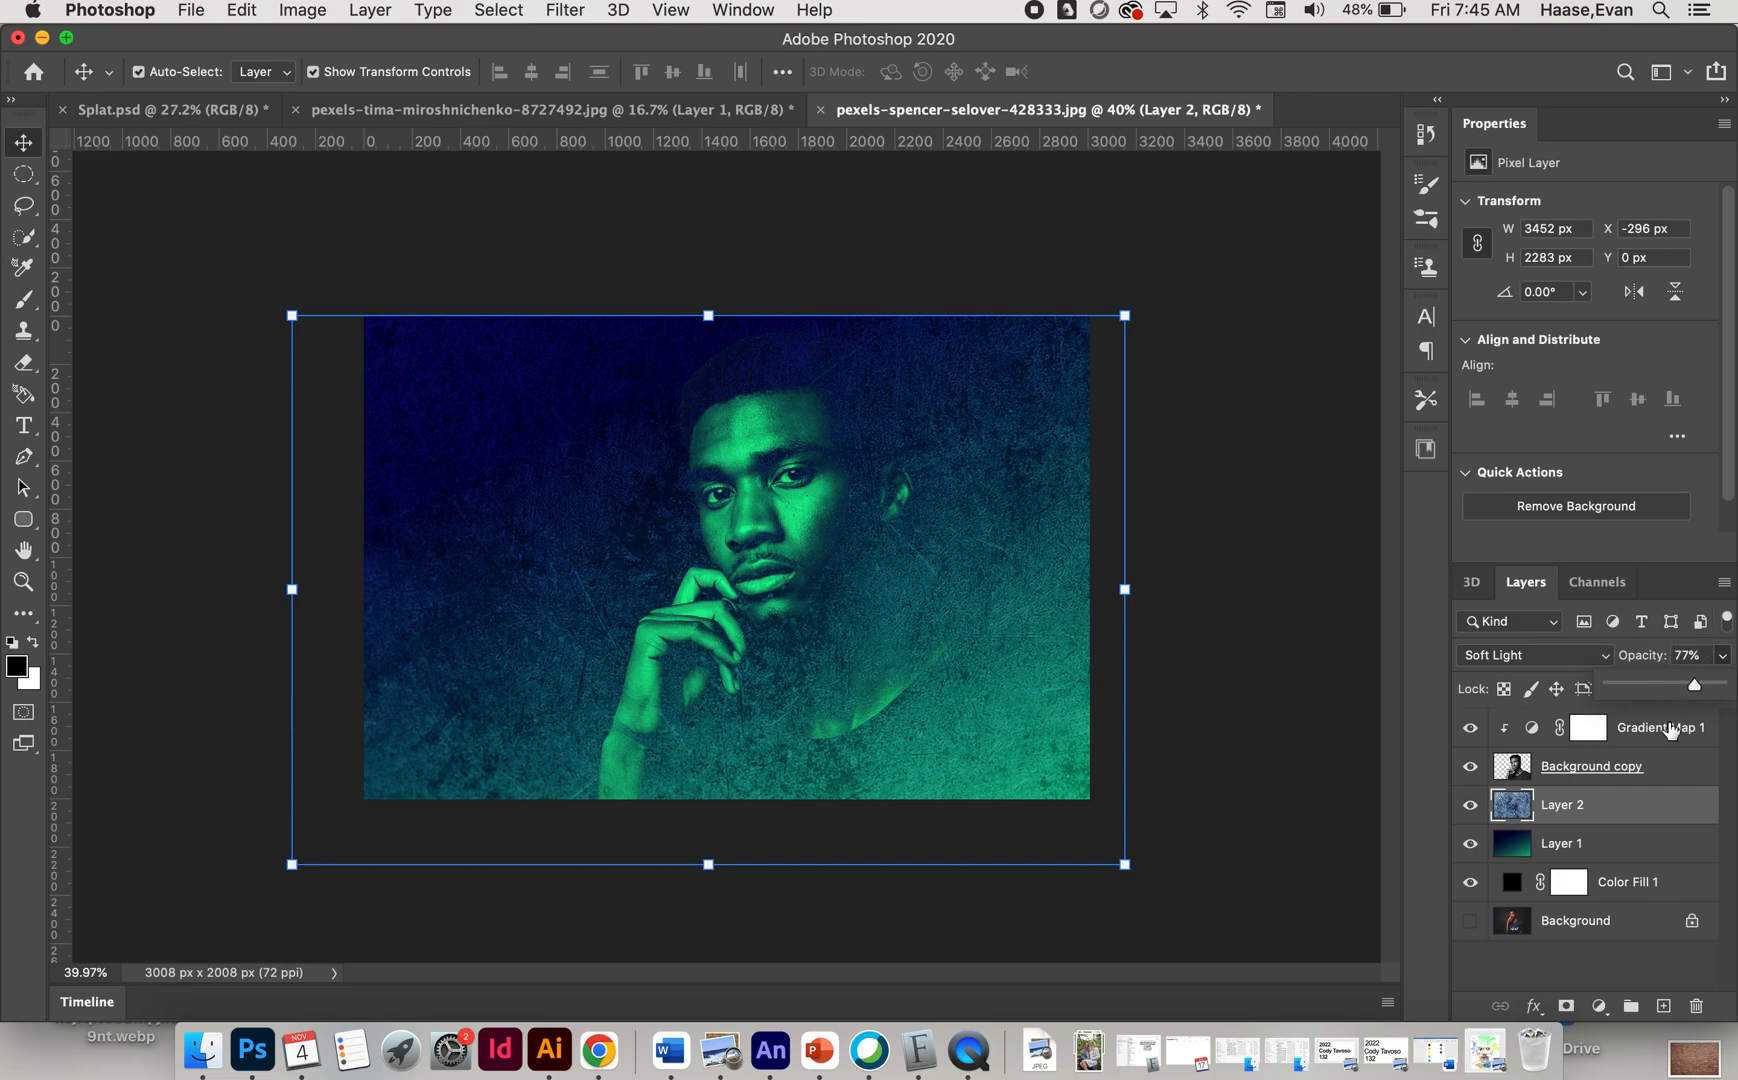
left_click(1244, 647)
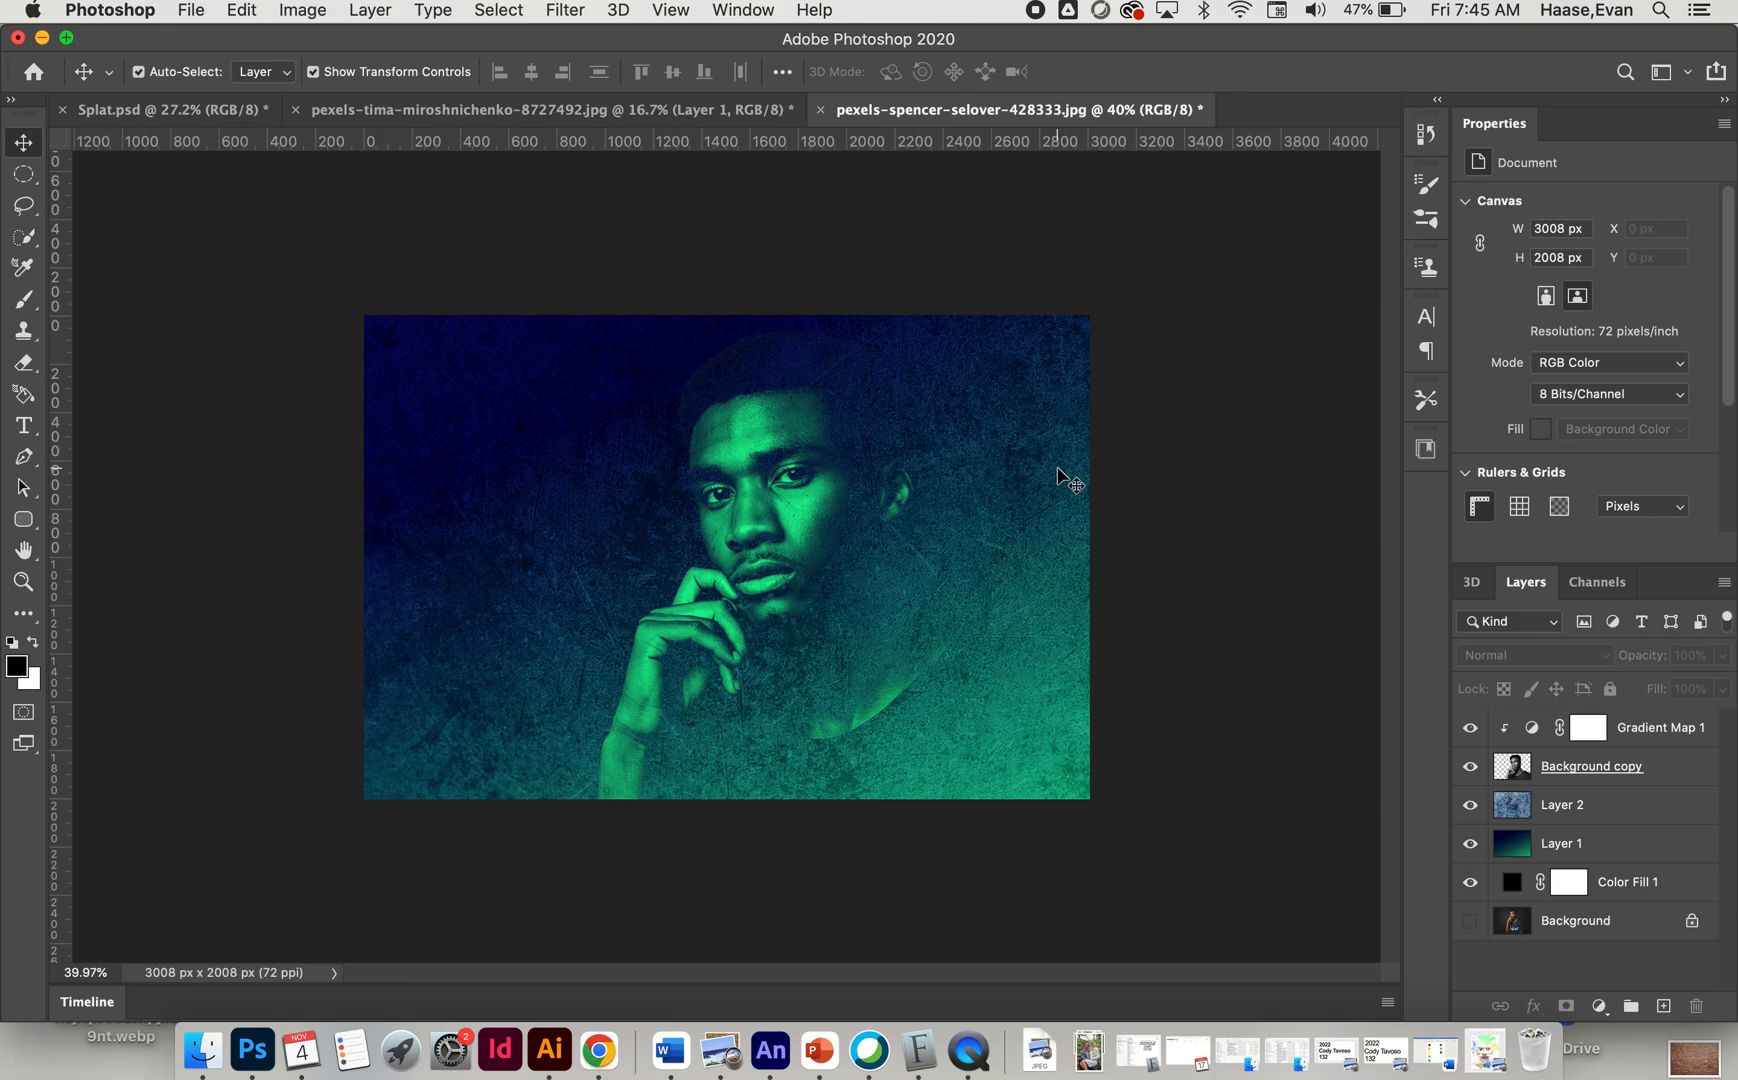
Step: Select the Gradient Map layer and start exporting the finished textured portrait composite
left_click(1697, 733)
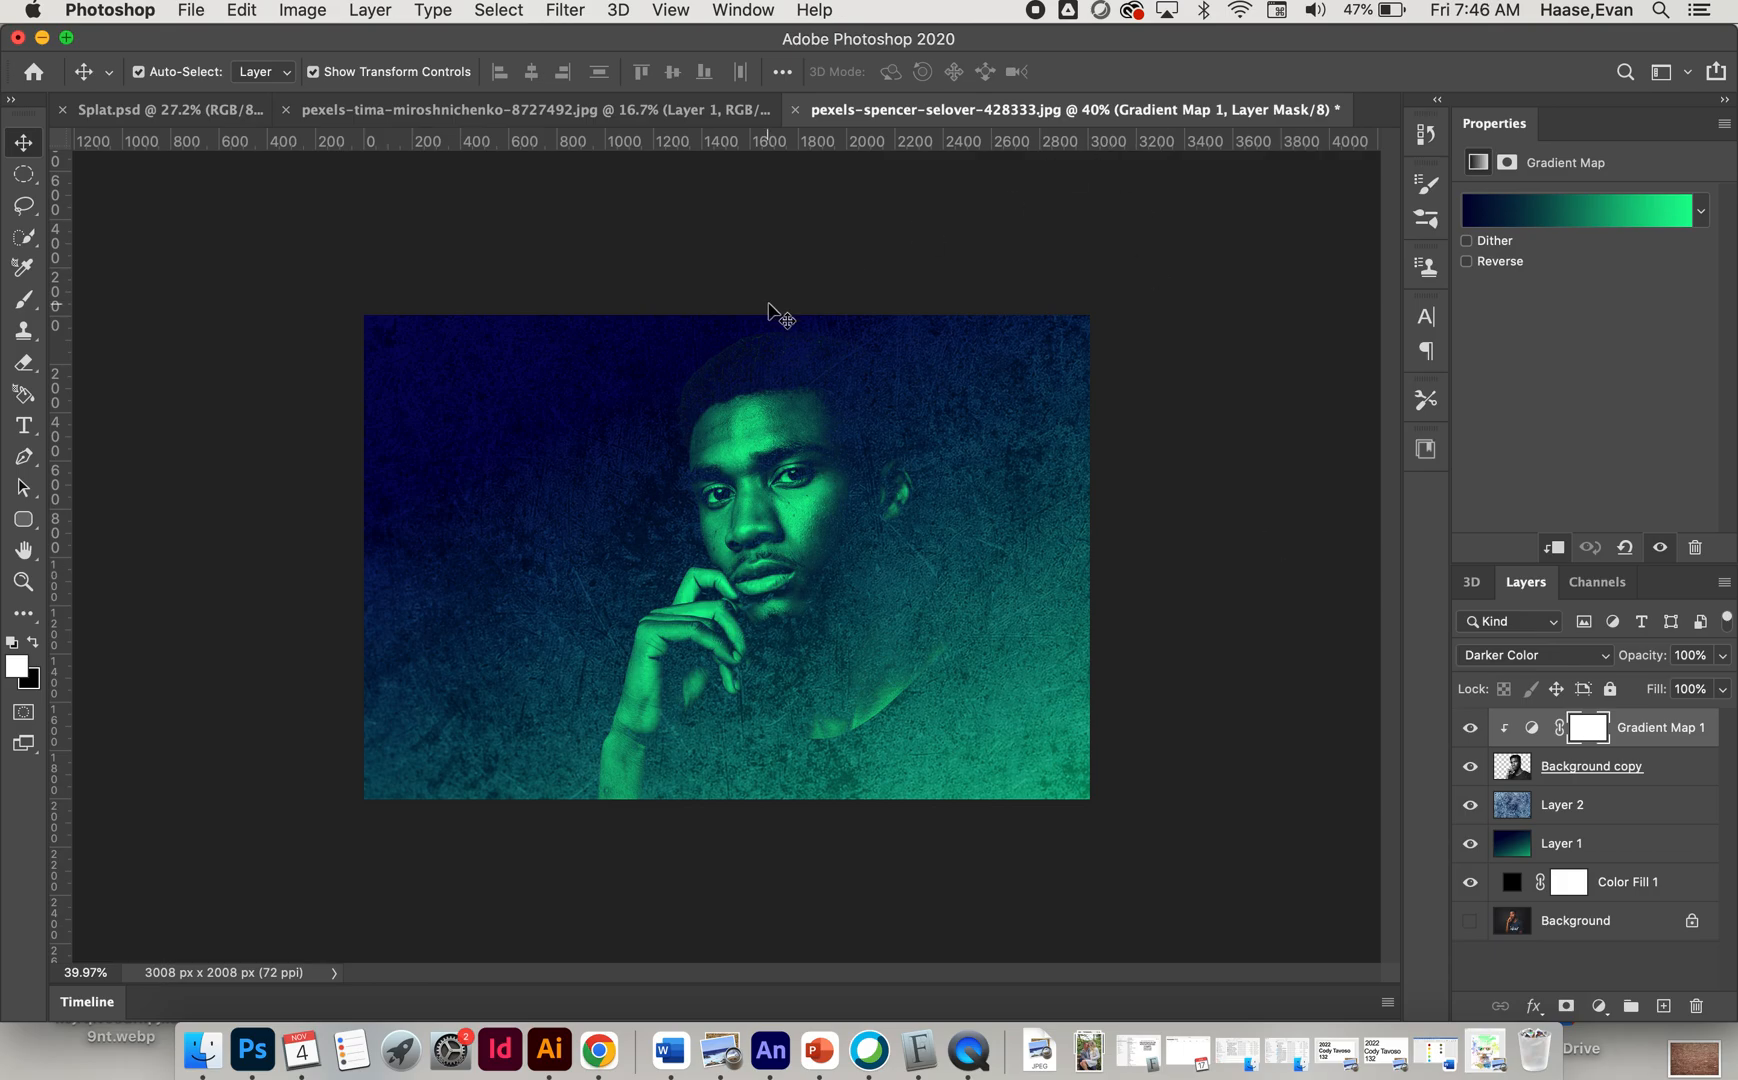
left_click(191, 9)
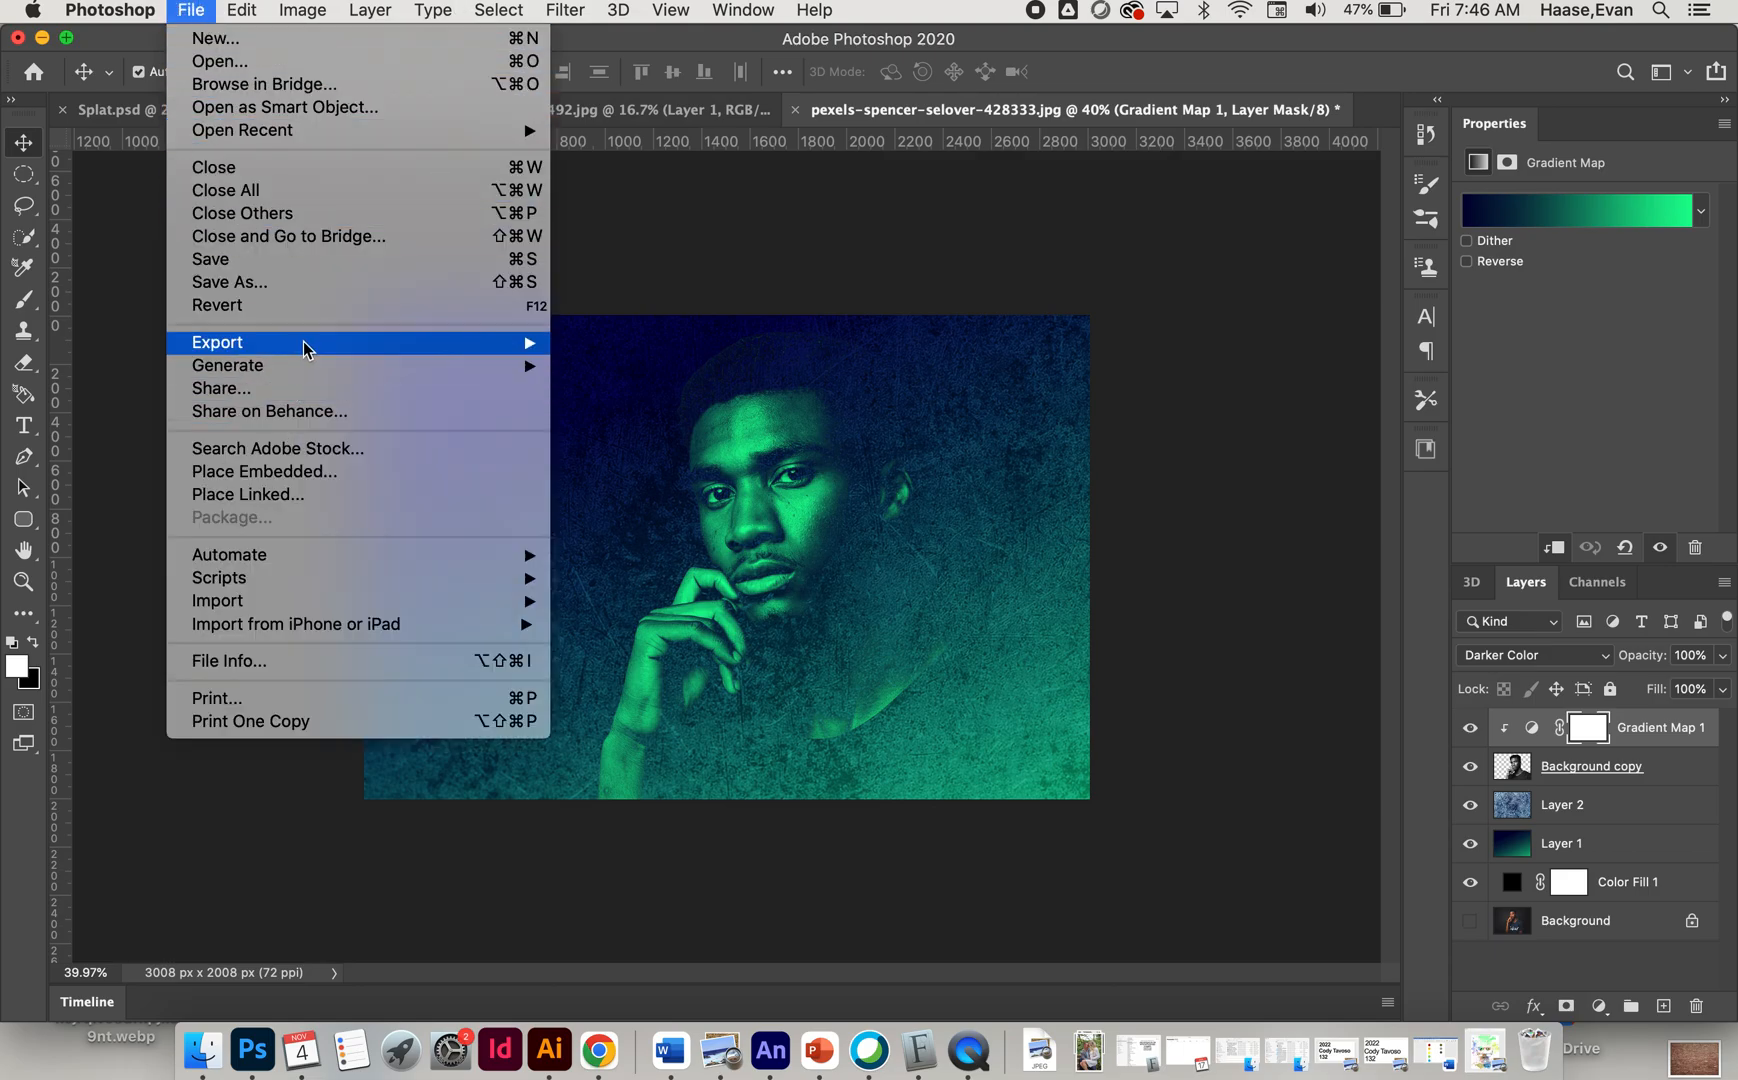
mouse_move(524, 342)
left_click(607, 366)
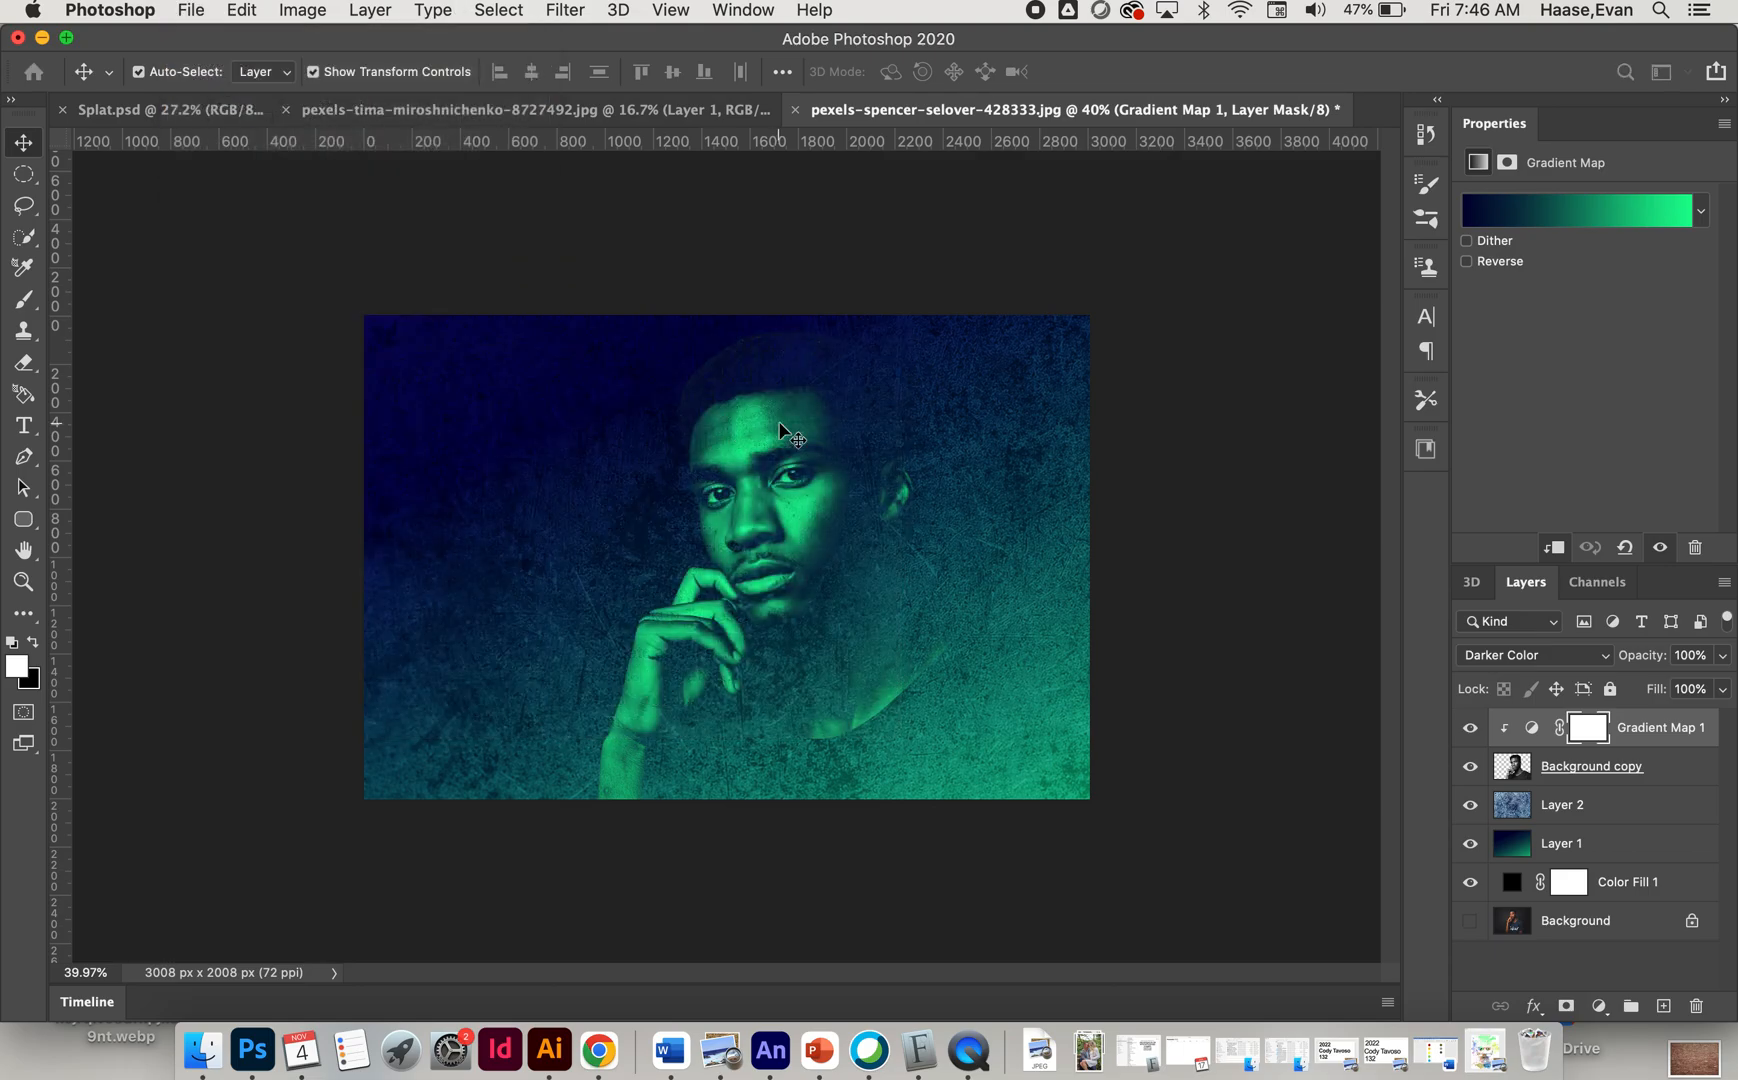